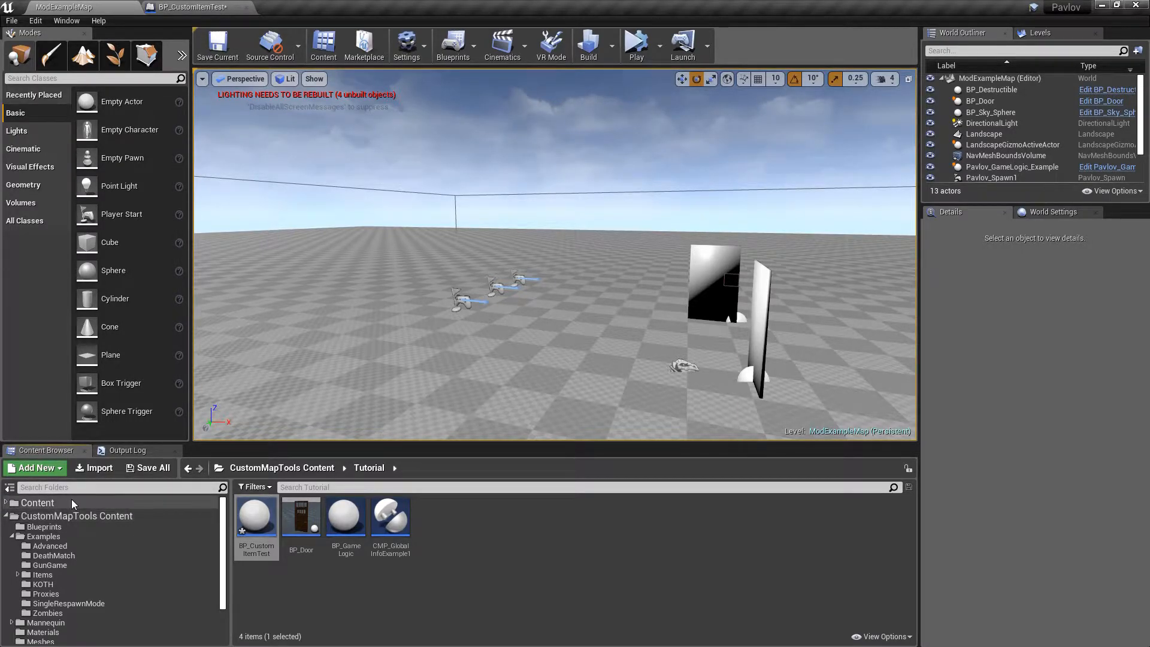
Step: Open the BP_CustomItemTest blueprint from the Tutorial folder and choose Generic Grip 1 as the CustomItem Holding Anim
{"action": "scroll", "coordinate": [71, 507], "scroll_direction": "down", "scroll_amount": 2}
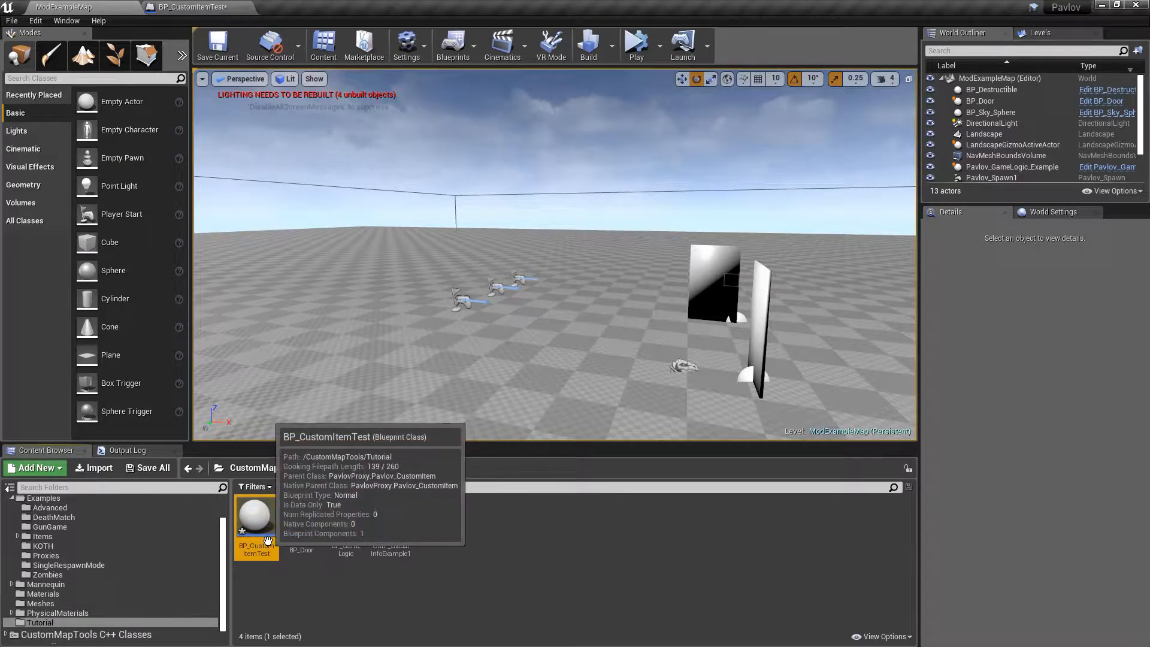
{"action": "double_click", "coordinate": [256, 517]}
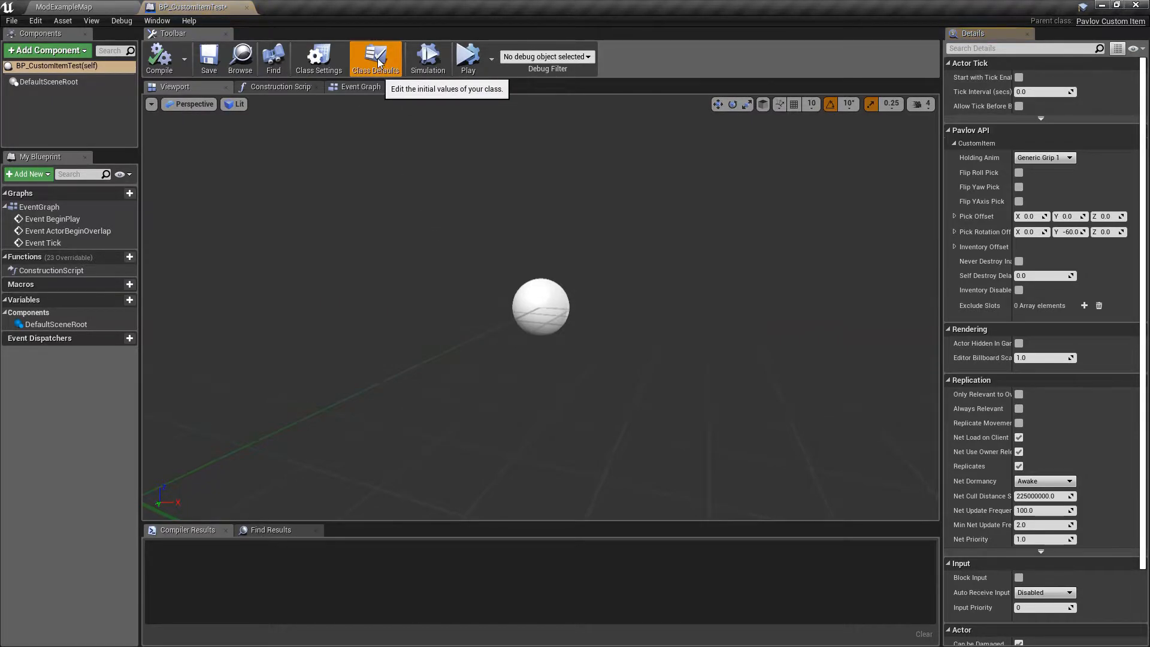
{"action": "left_click", "coordinate": [956, 144]}
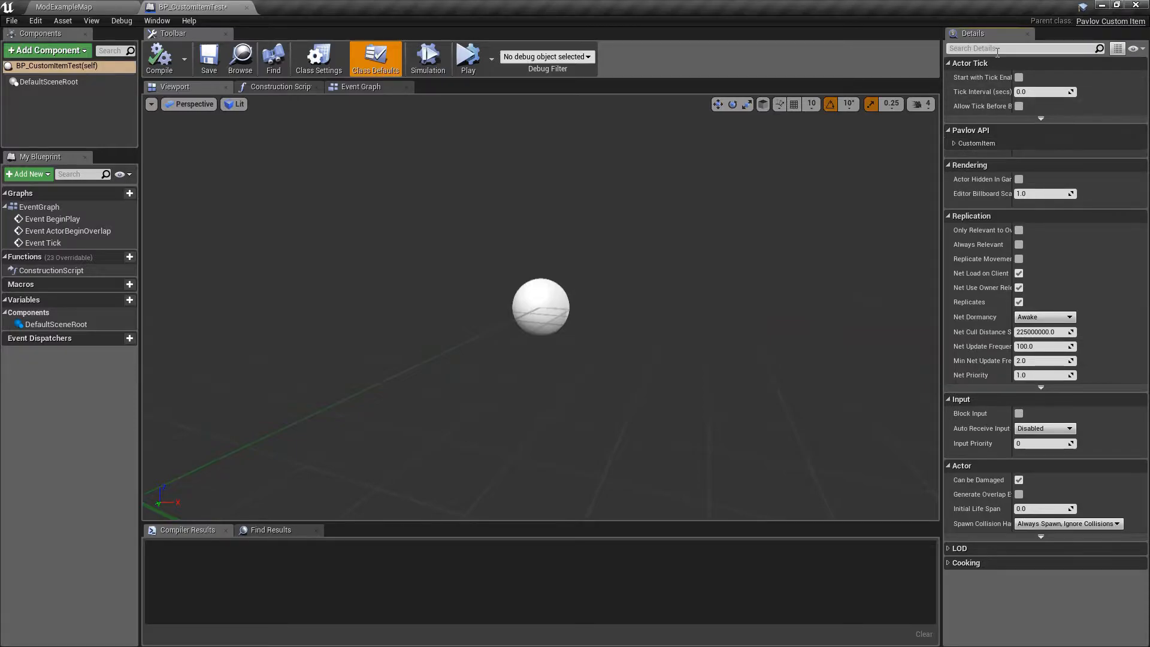
{"action": "left_click", "coordinate": [954, 144]}
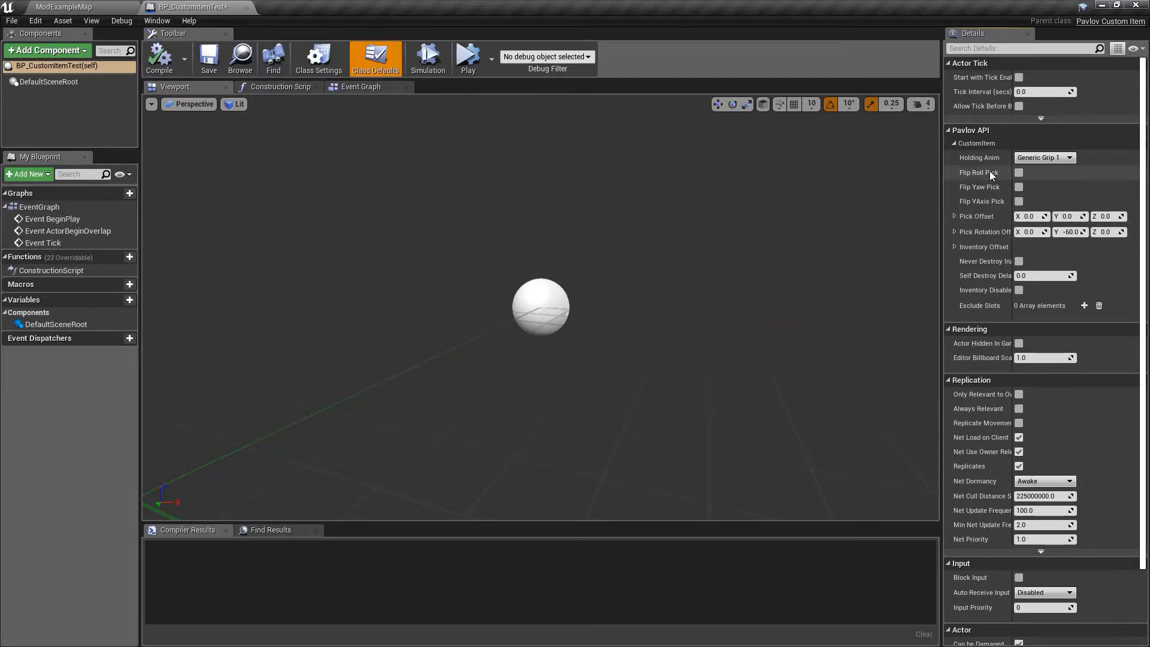
{"action": "left_click", "coordinate": [1042, 158]}
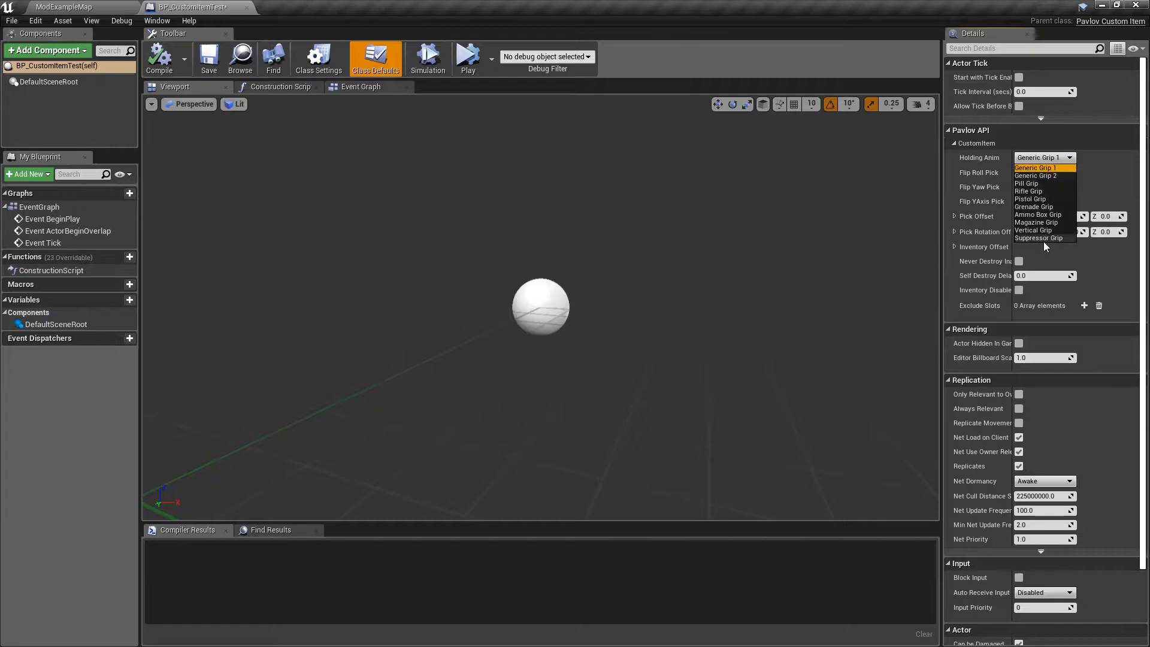
{"action": "left_click", "coordinate": [1045, 167]}
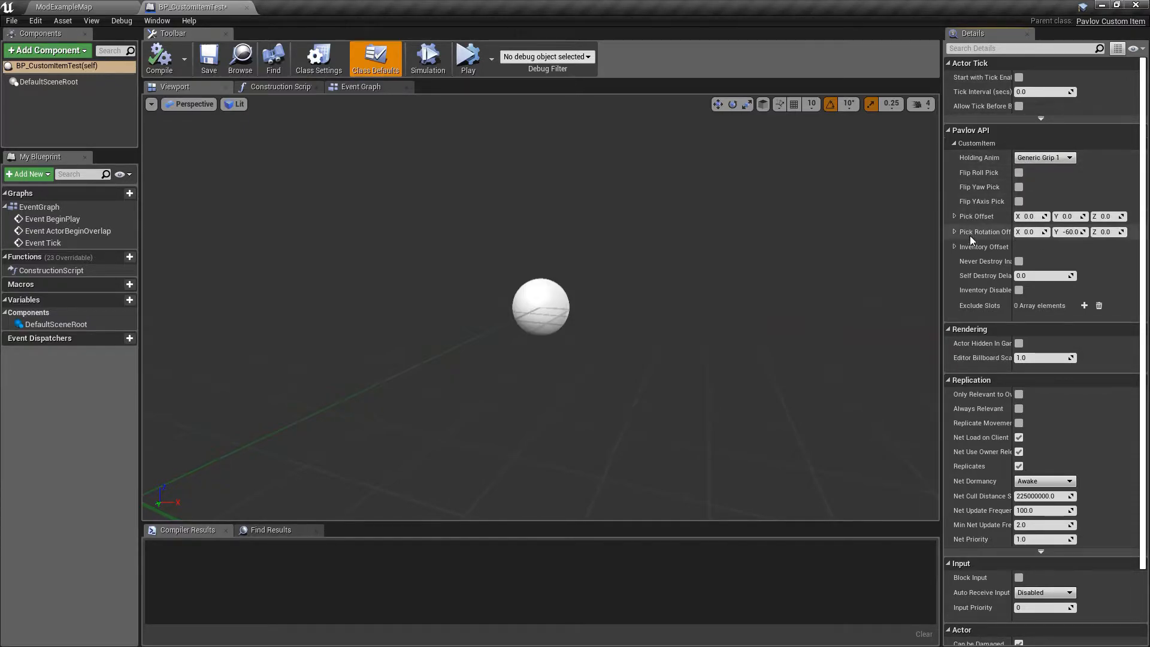
Step: Review the CustomItem Inventory Offset values and set the Self Destroy Delay to 30
{"action": "left_click", "coordinate": [953, 247]}
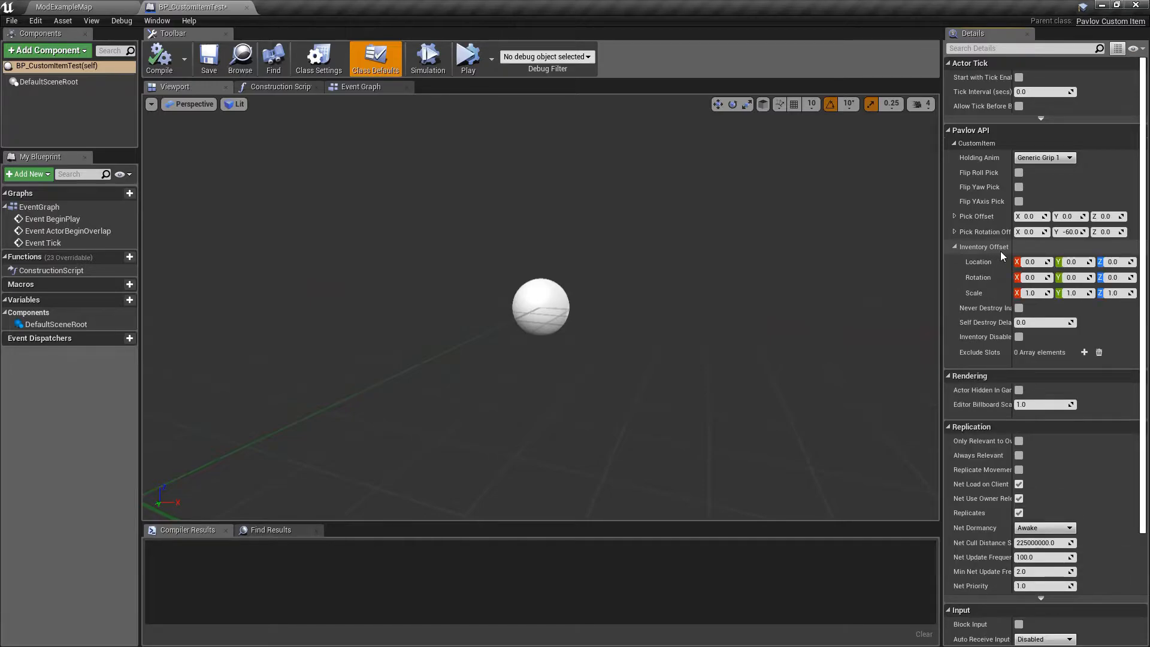
{"action": "left_click", "coordinate": [954, 246]}
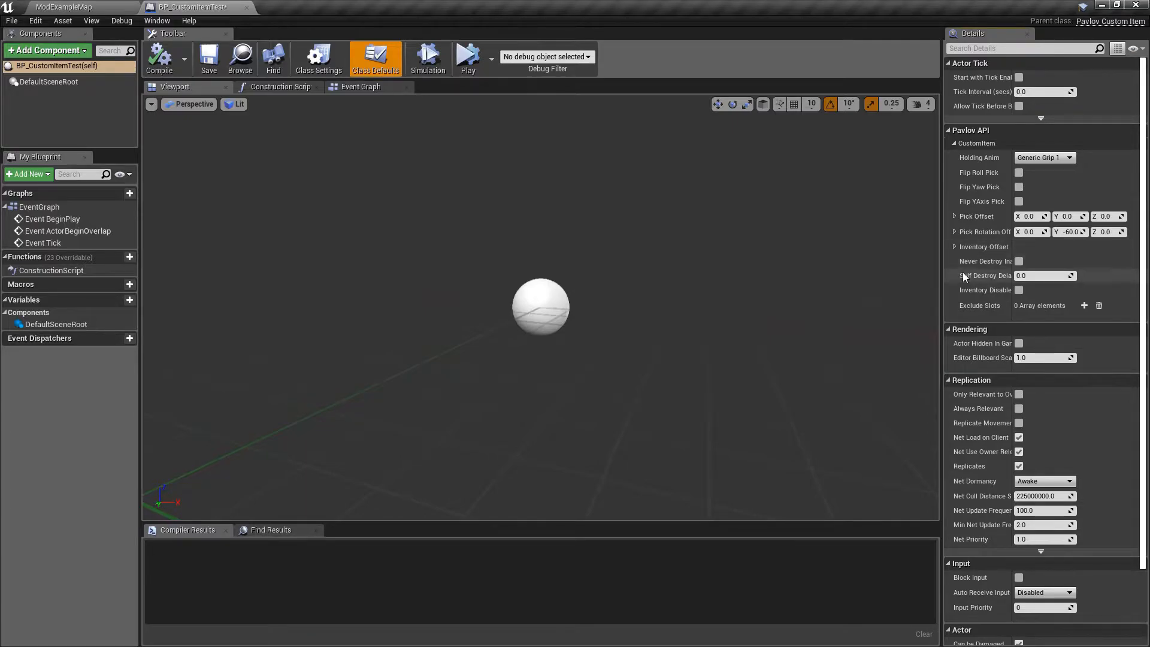
{"action": "left_click_drag", "start_coordinate": [1012, 263], "coordinate": [1035, 265]}
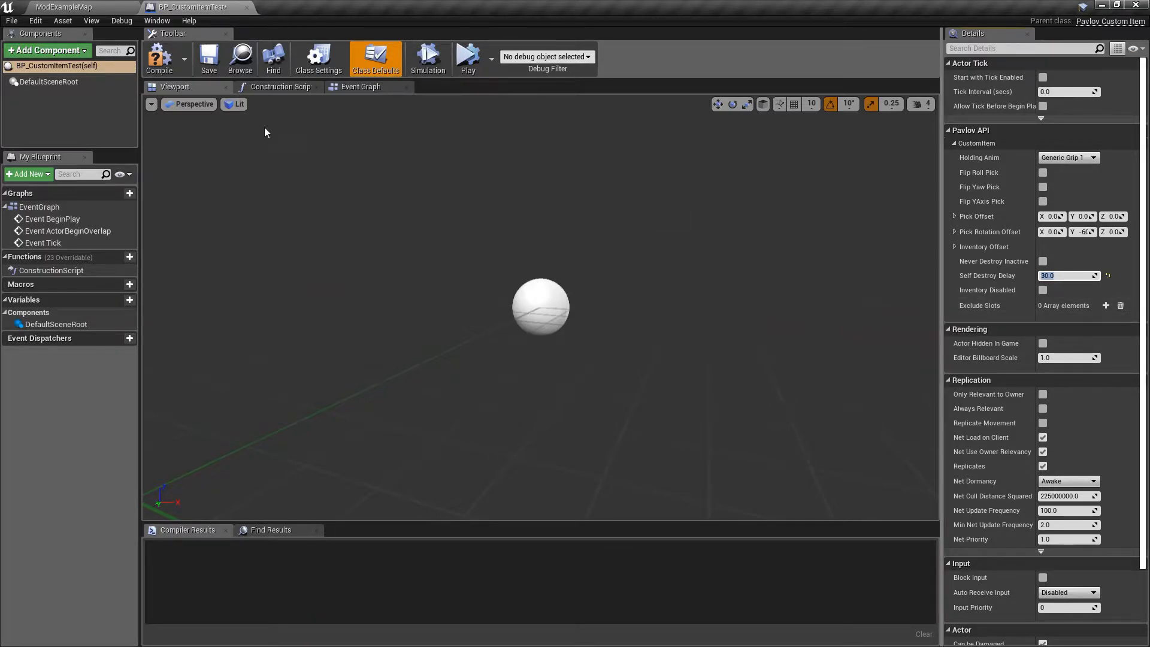
{"action": "left_click", "coordinate": [40, 110]}
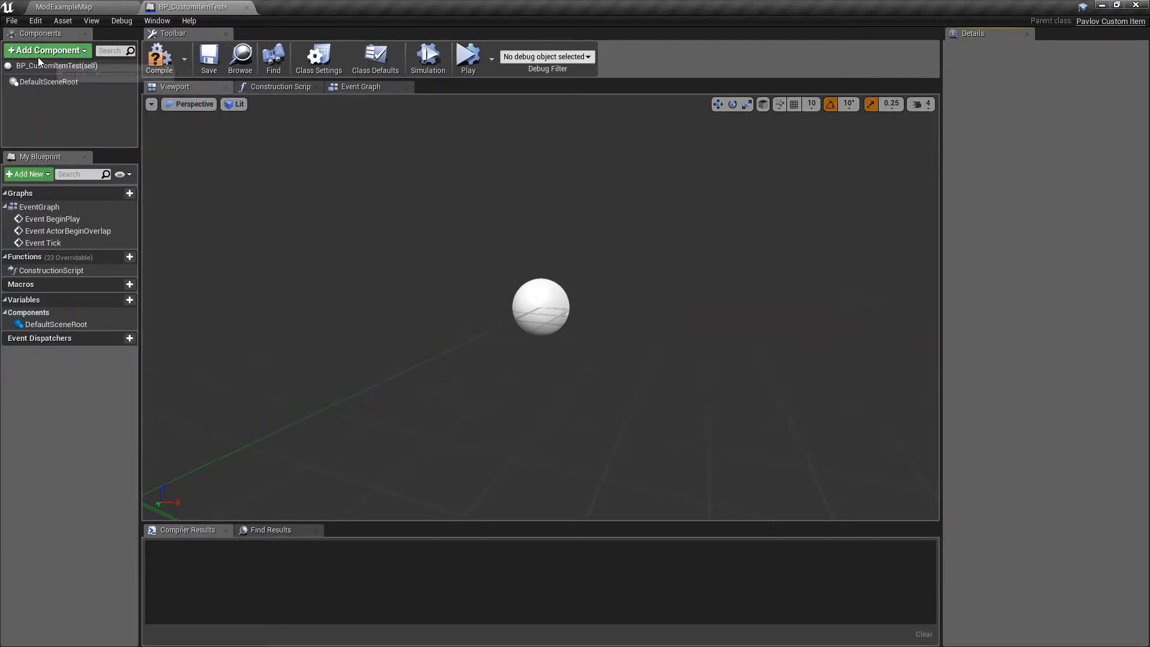
Step: Add a Static Mesh component to the blueprint and make it the root in place of DefaultSceneRoot
{"action": "left_click", "coordinate": [65, 53]}
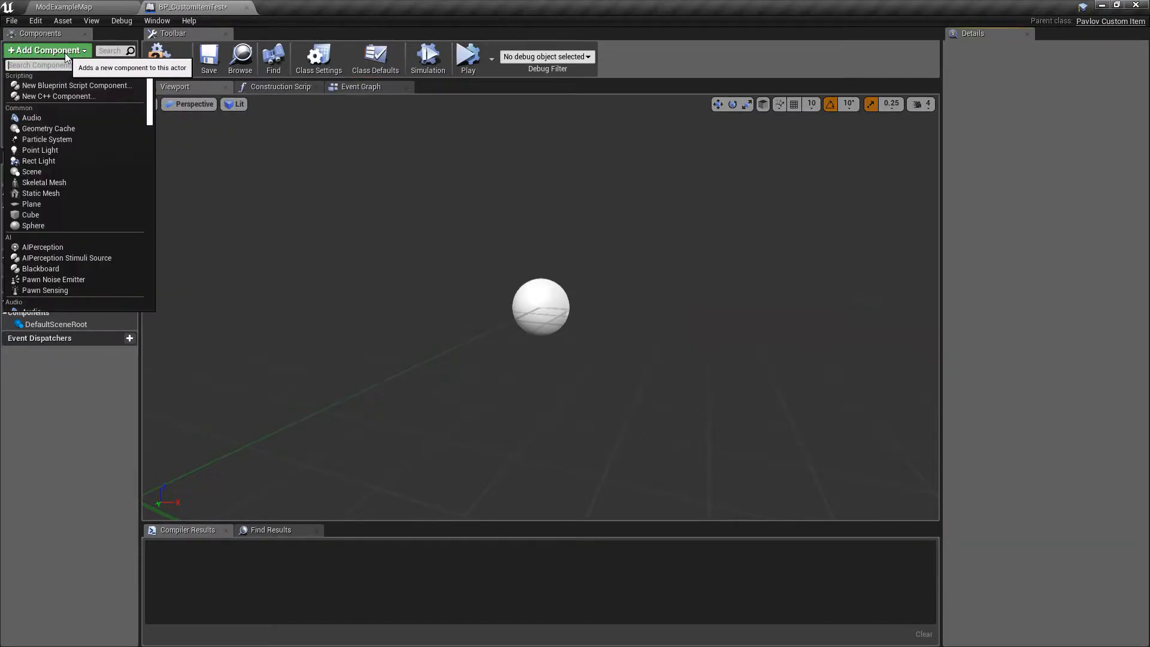
{"action": "type", "text": "static"}
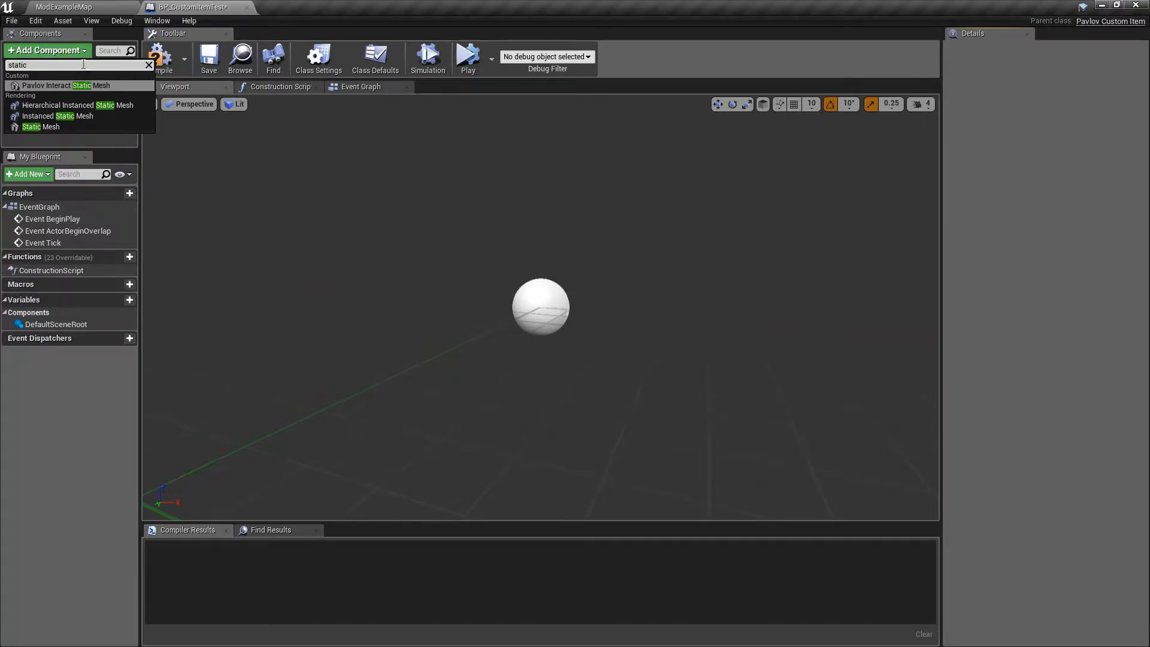
{"action": "left_click", "coordinate": [66, 127]}
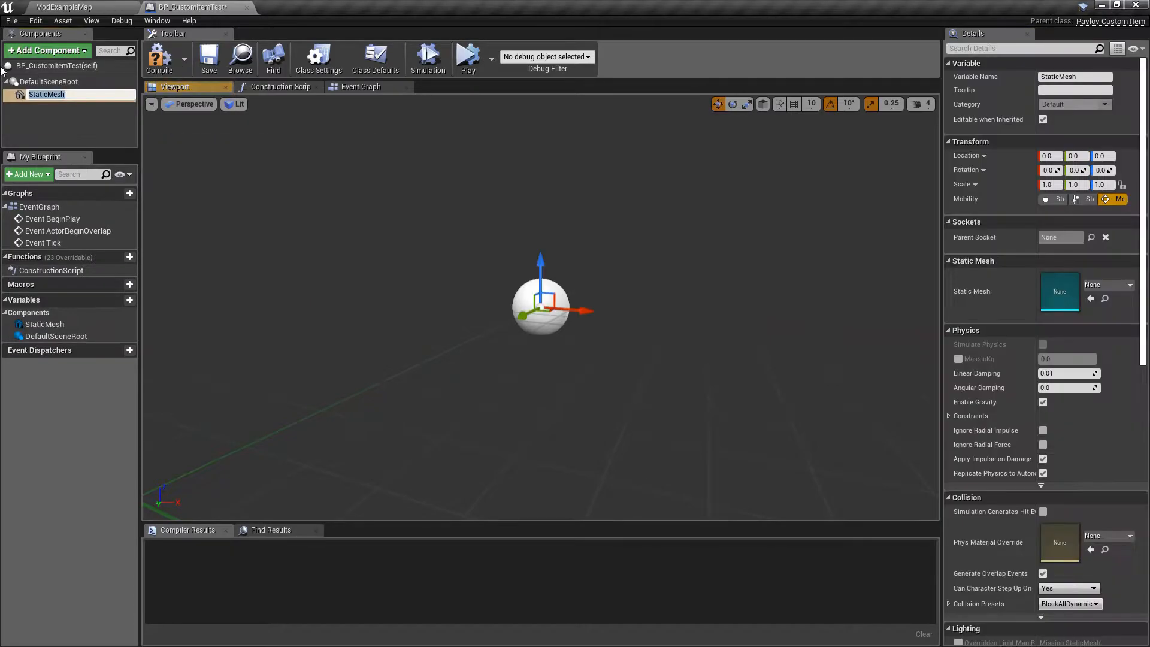
{"action": "left_click", "coordinate": [56, 134]}
{"action": "left_click_drag", "start_coordinate": [32, 94], "coordinate": [38, 84]}
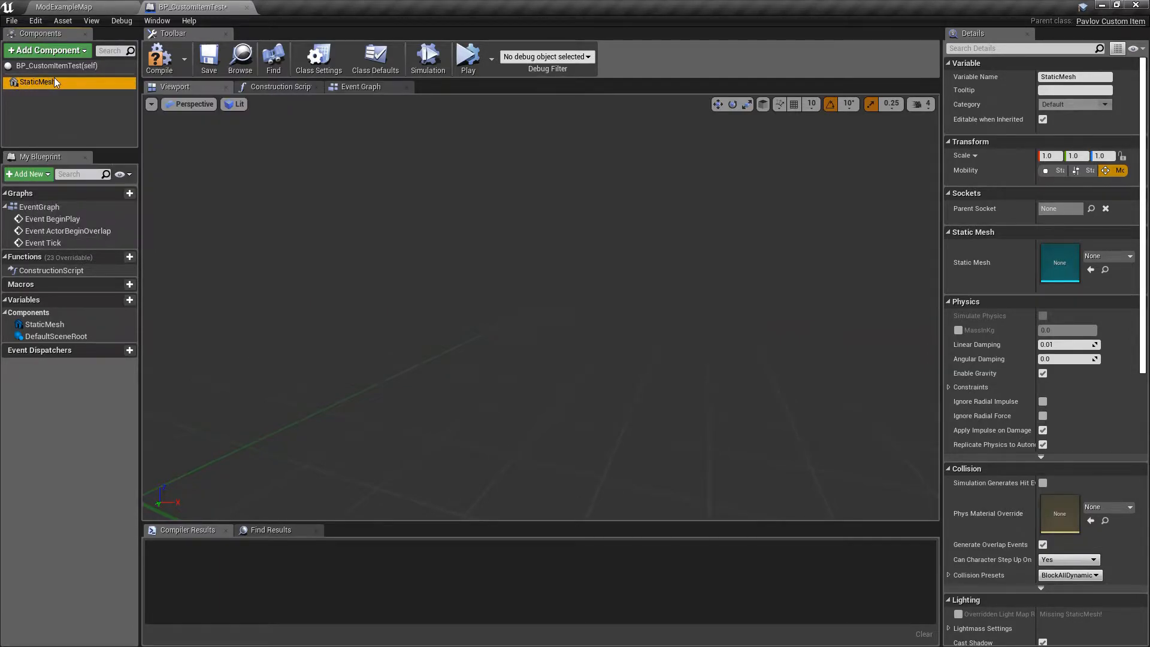
Step: Assign the SM_Flashlight mesh to the StaticMesh component, and compile and save the blueprint
{"action": "left_click", "coordinate": [1108, 256]}
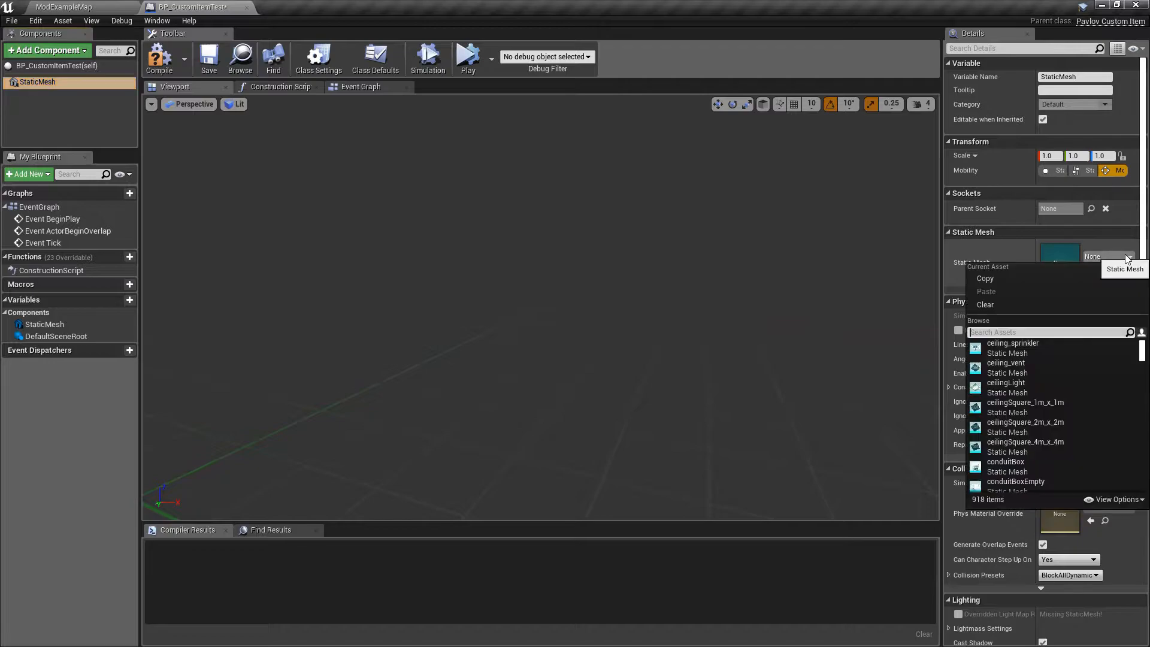
{"action": "type", "text": "flash"}
{"action": "left_click", "coordinate": [1040, 353]}
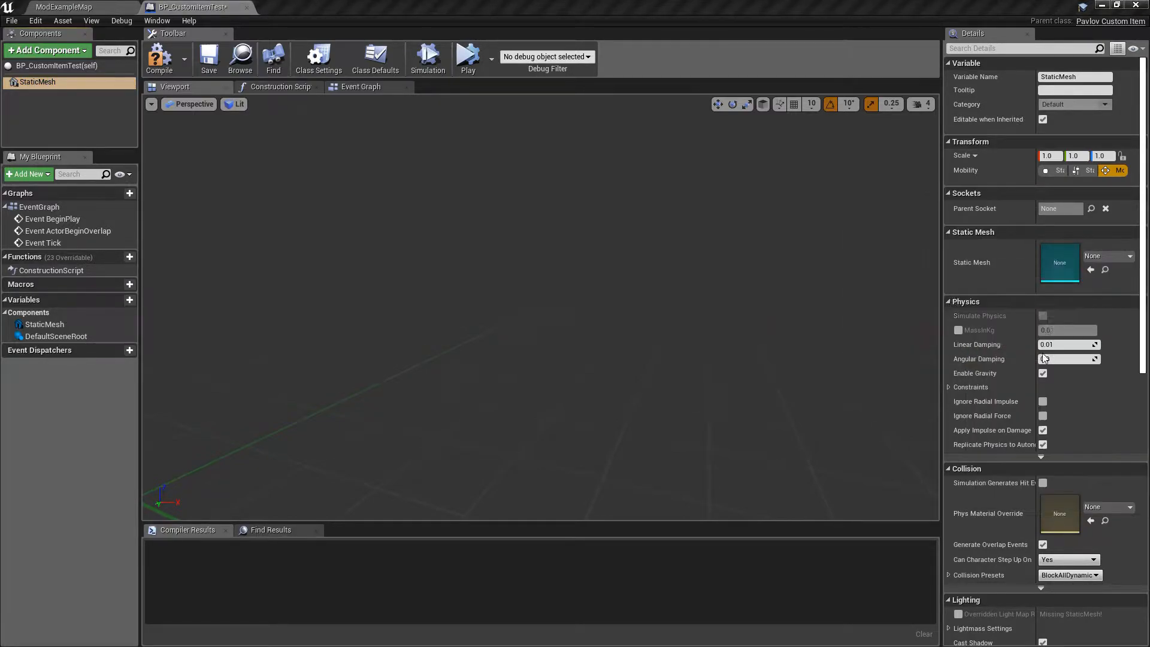
{"action": "left_click", "coordinate": [159, 57]}
{"action": "left_click", "coordinate": [209, 58]}
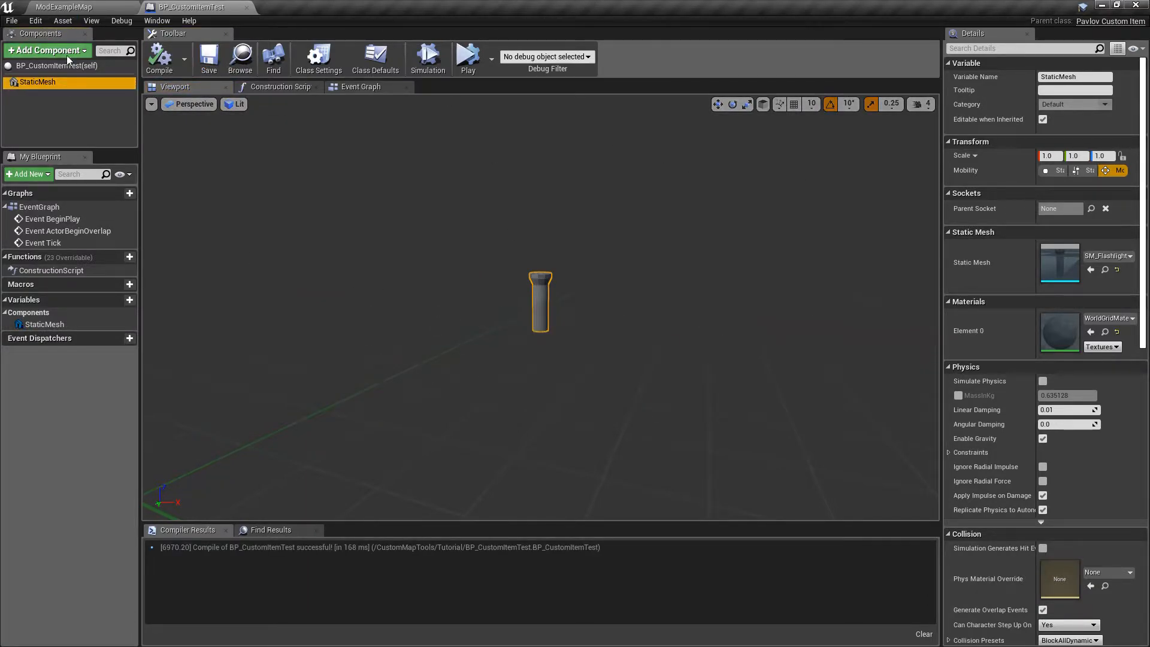
Step: Add the On Used override event to the blueprint's Event Graph
{"action": "left_click", "coordinate": [358, 86]}
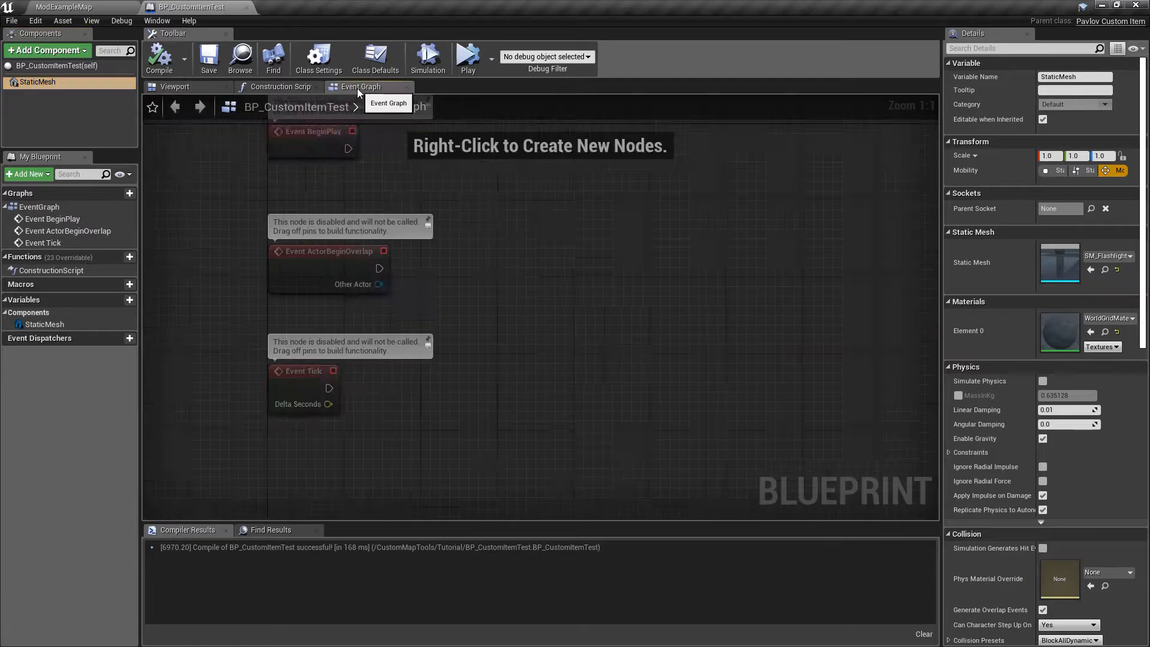
{"action": "scroll", "coordinate": [411, 293], "scroll_direction": "down", "scroll_amount": 5}
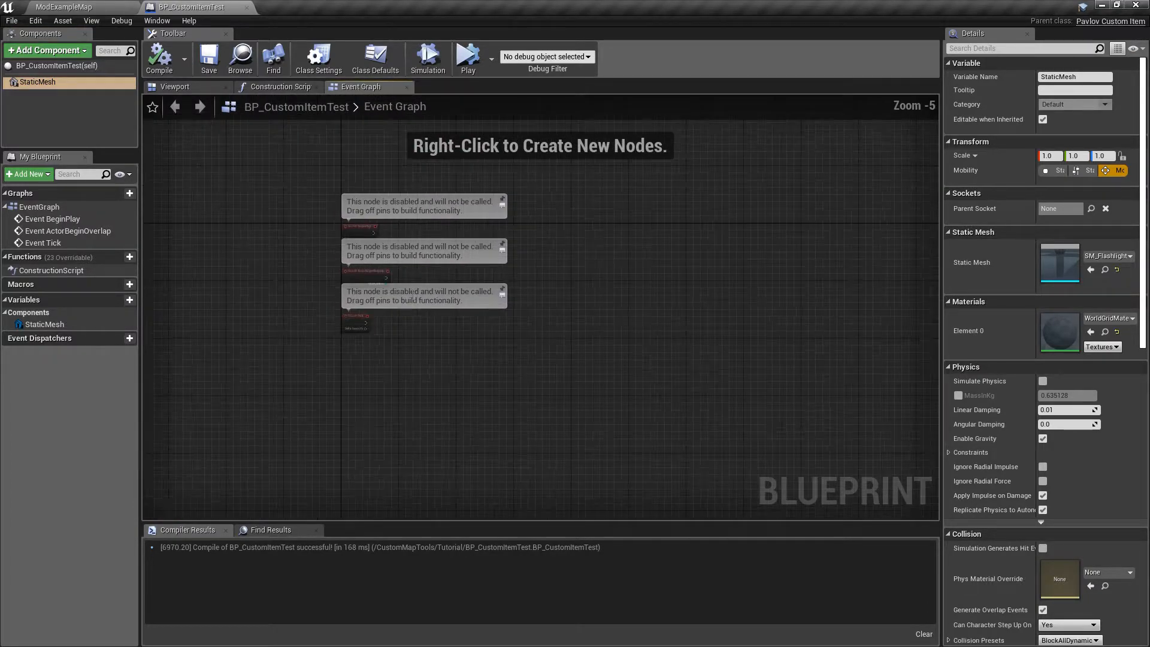
{"action": "right_click_drag", "start_coordinate": [294, 227], "coordinate": [267, 203]}
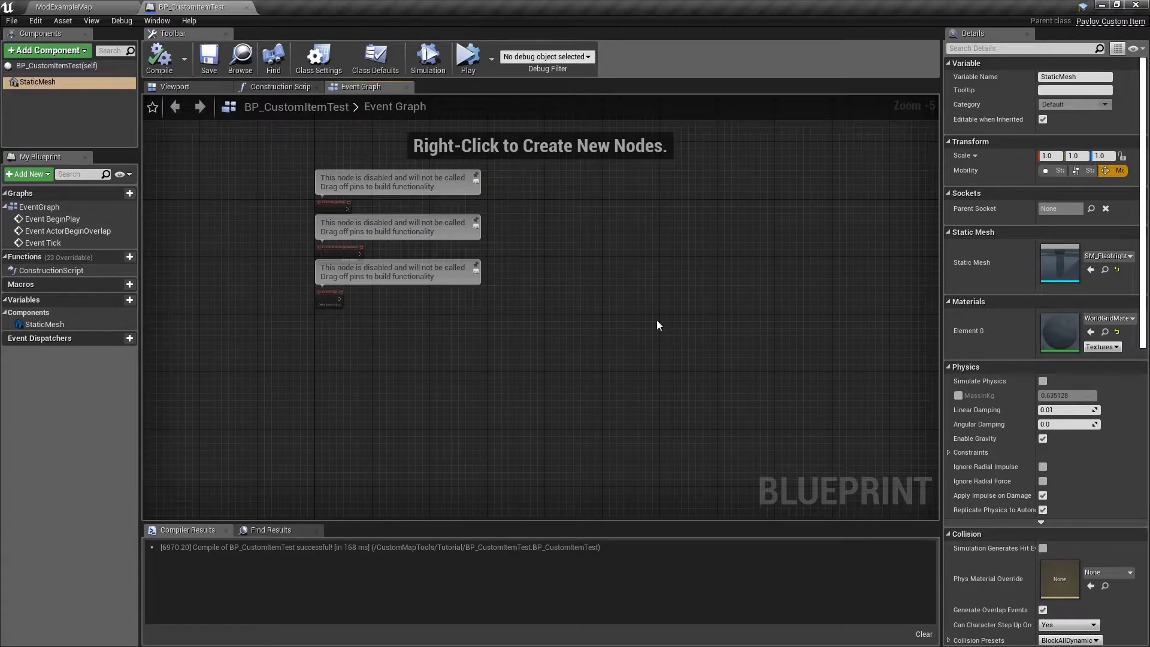
{"action": "right_click_drag", "start_coordinate": [220, 467], "coordinate": [218, 441]}
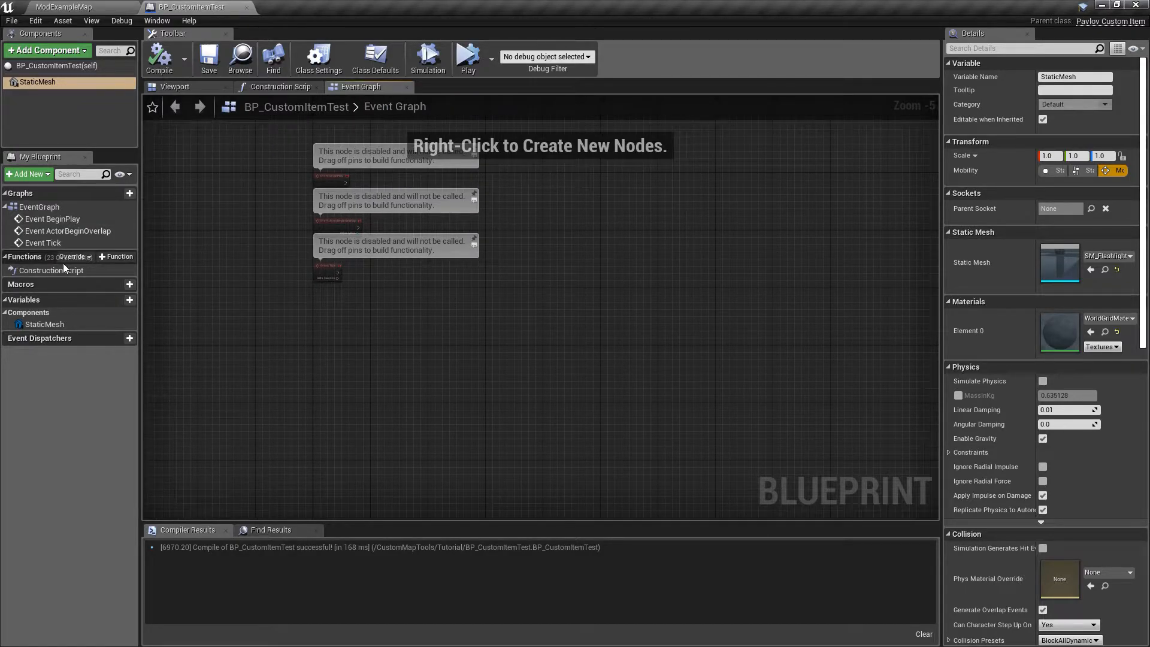
{"action": "left_click", "coordinate": [69, 258]}
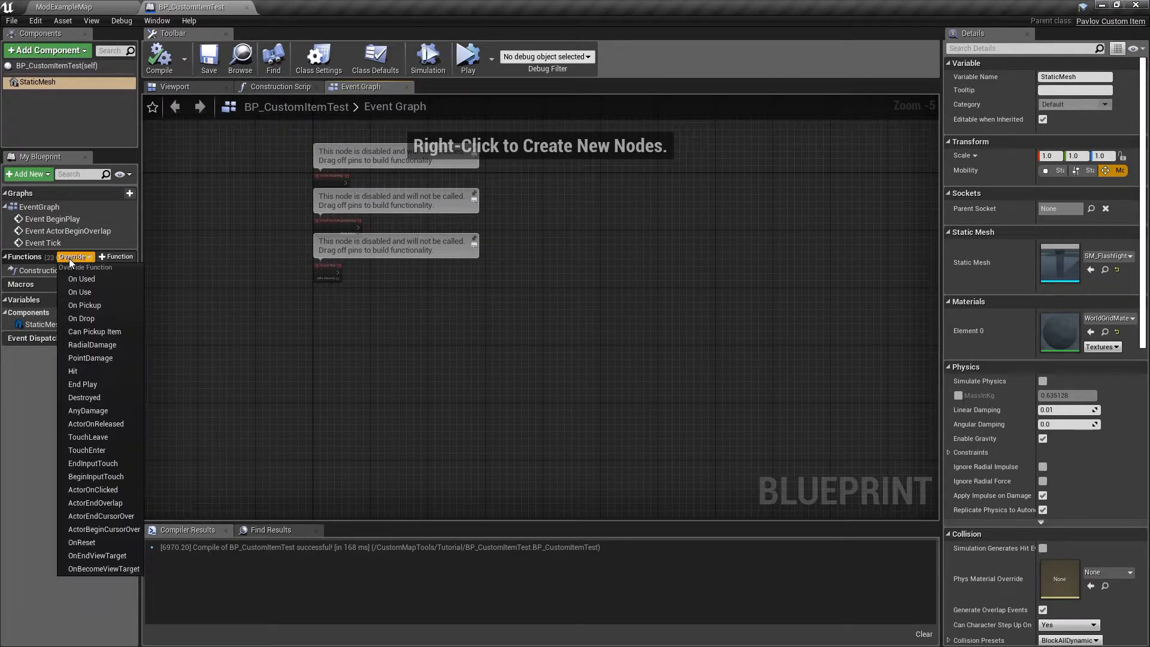
{"action": "left_click", "coordinate": [97, 281]}
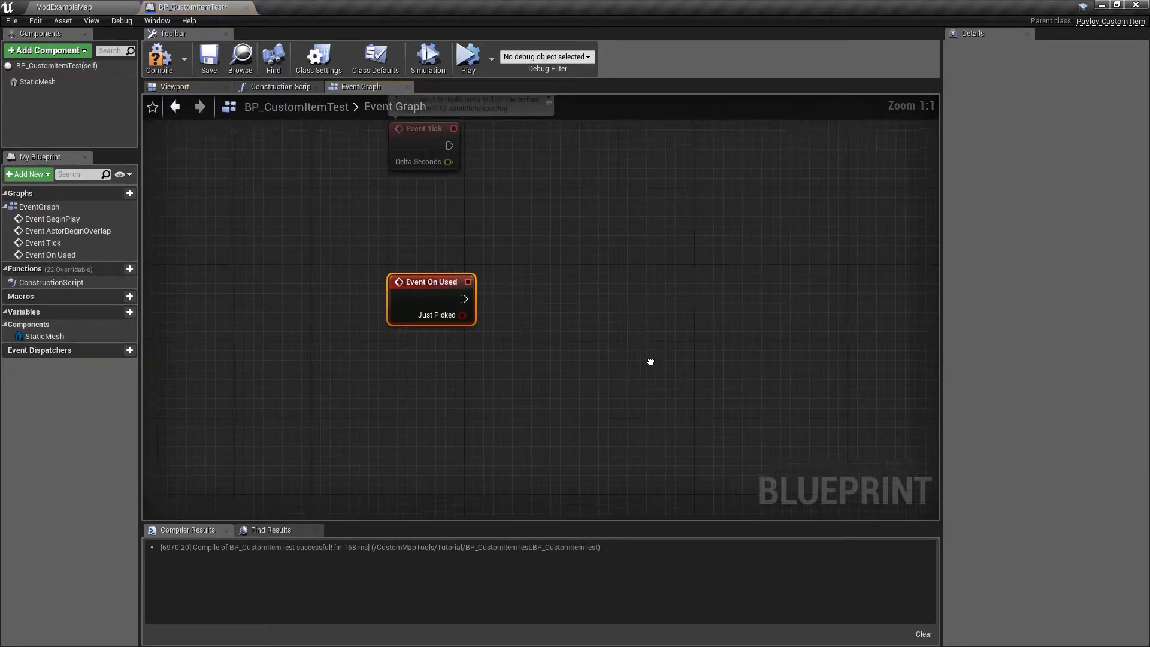
Step: Add the On Use override event and place its node just above Event On Used
{"action": "left_click", "coordinate": [81, 268]}
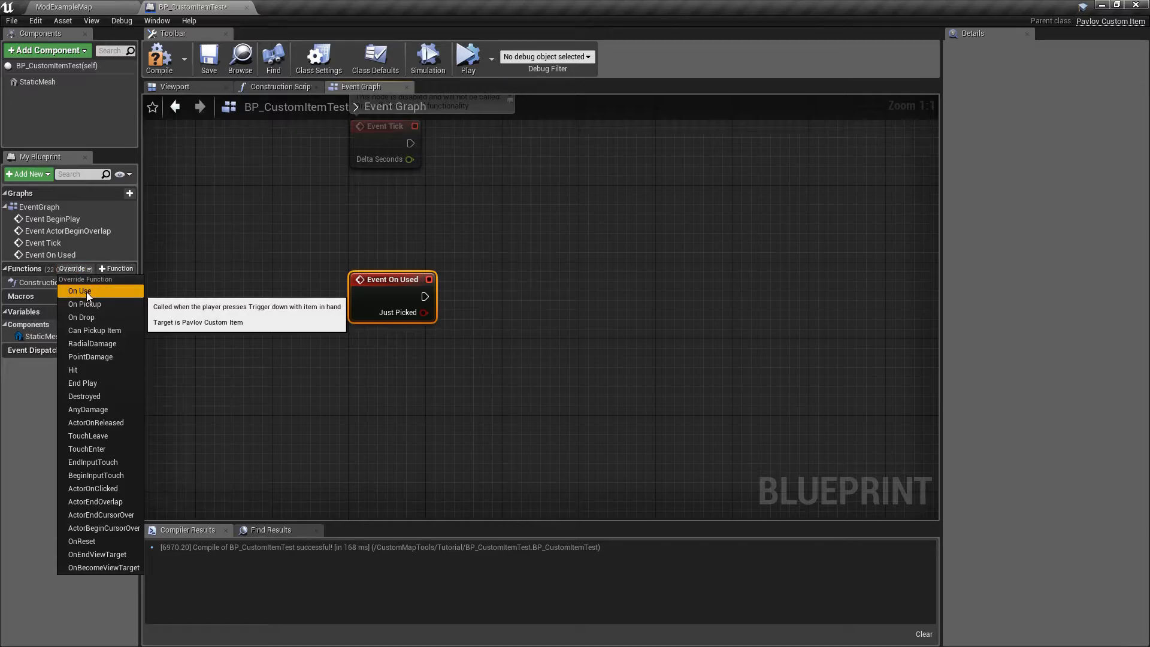
{"action": "left_click", "coordinate": [87, 291]}
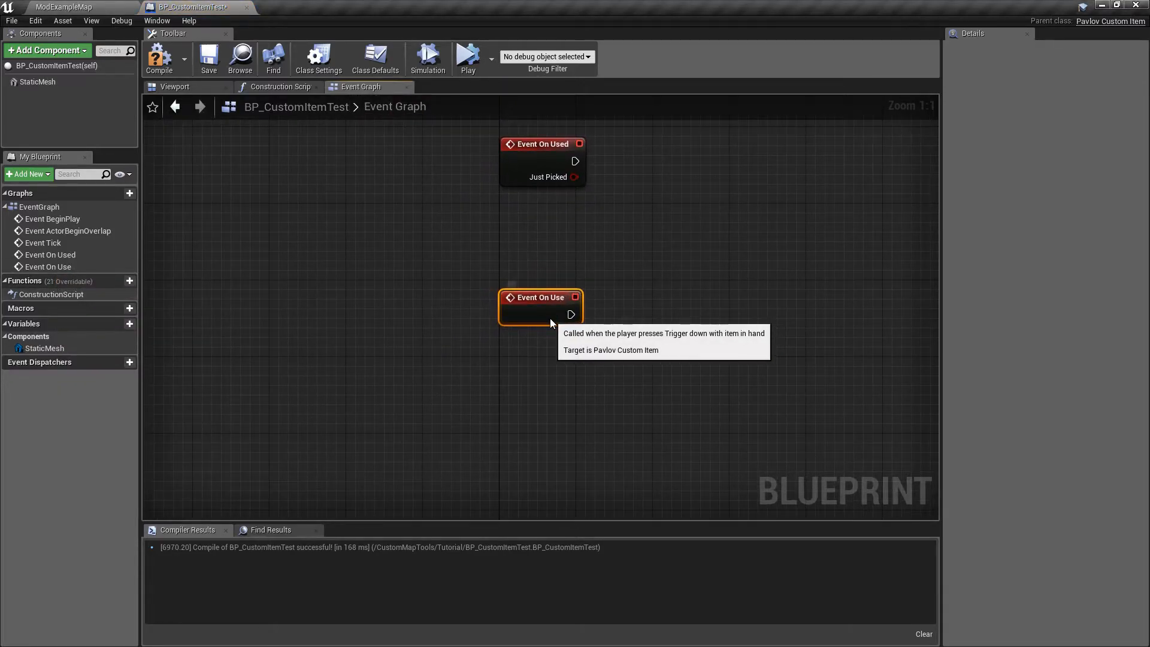
{"action": "left_click_drag", "start_coordinate": [549, 318], "coordinate": [552, 119]}
{"action": "right_click_drag", "start_coordinate": [609, 179], "coordinate": [592, 377]}
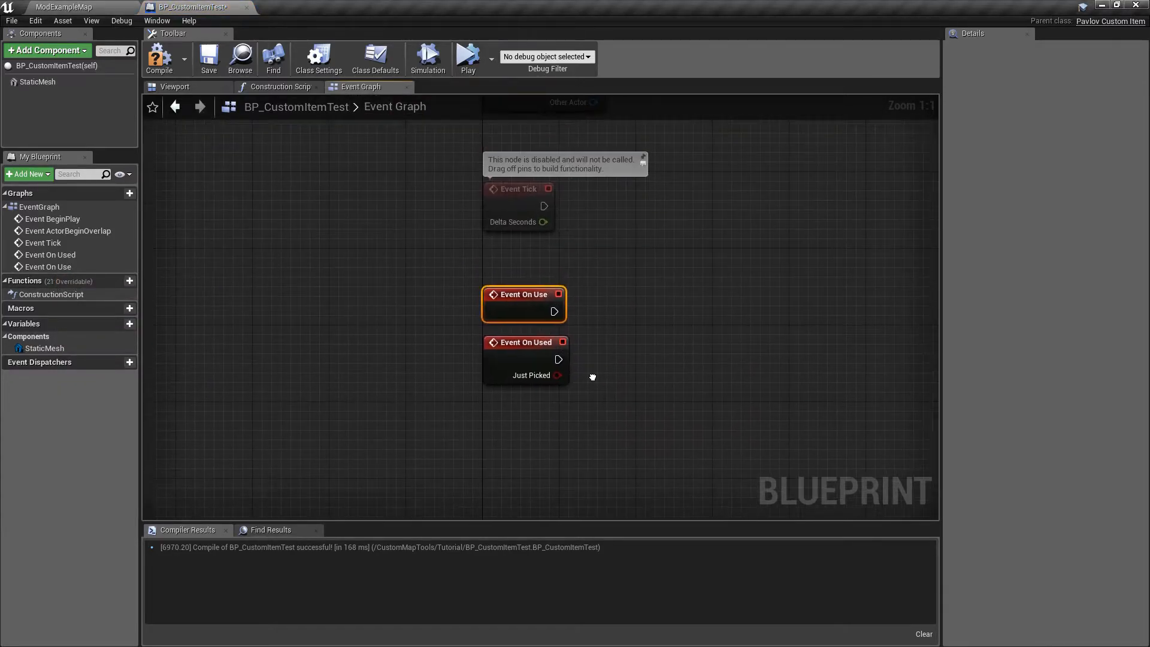
Step: Add the On Pickup and On Drop override events to the Event Graph
{"action": "right_click_drag", "start_coordinate": [450, 353], "coordinate": [307, 236]}
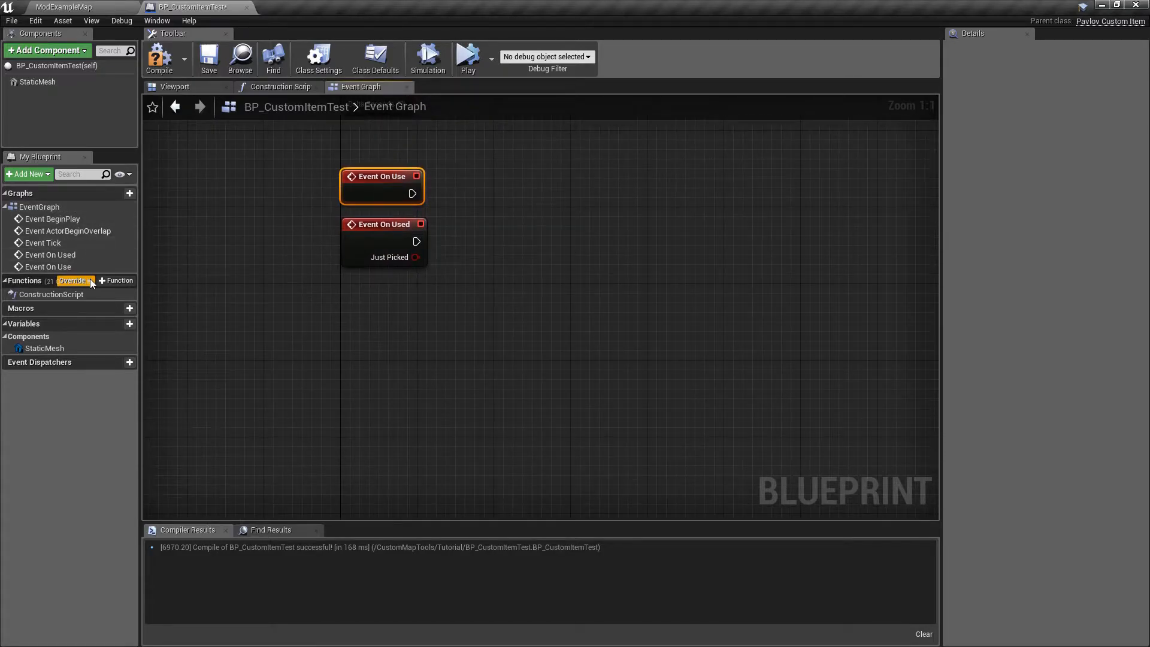
{"action": "left_click", "coordinate": [89, 280]}
{"action": "left_click", "coordinate": [113, 304]}
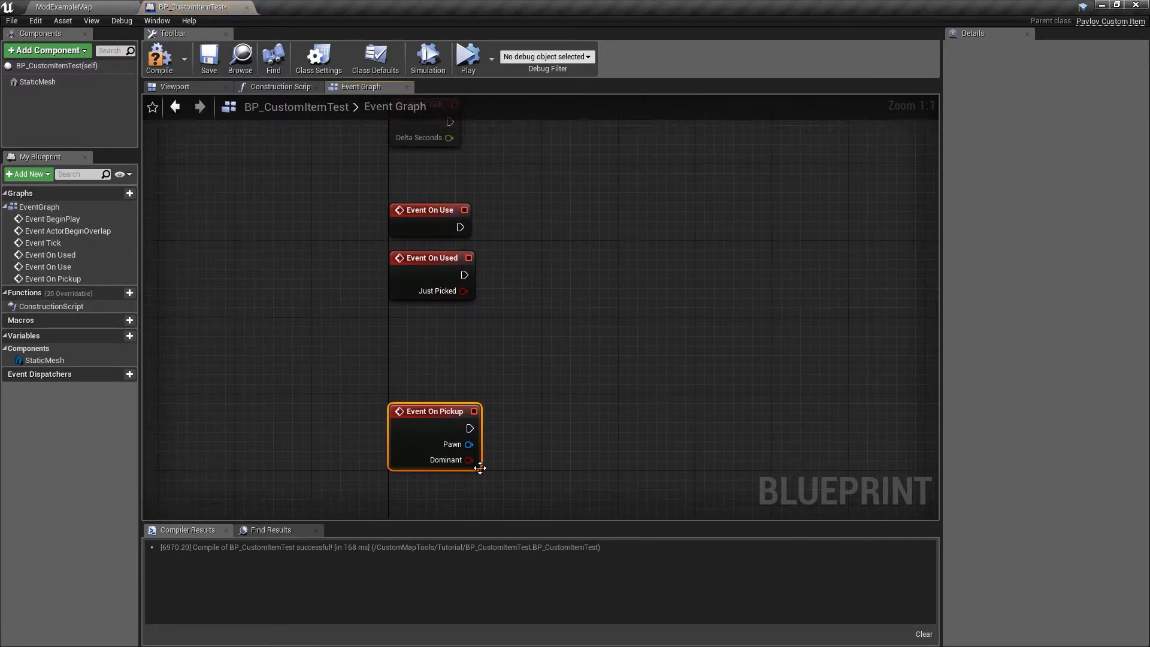
{"action": "left_click", "coordinate": [86, 293]}
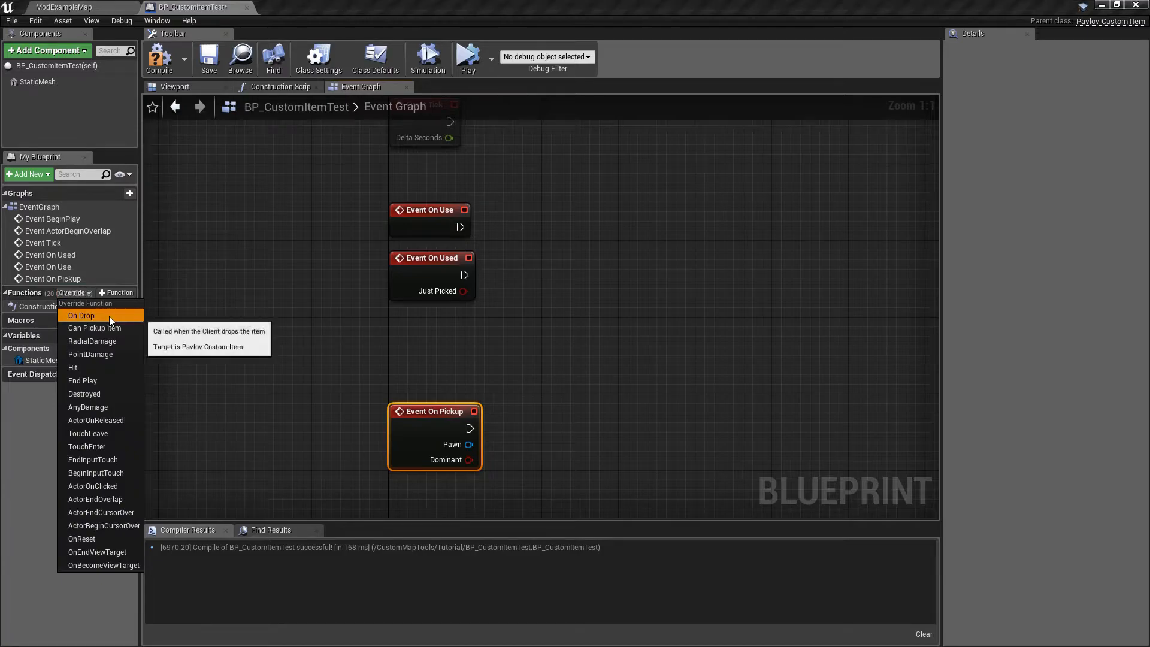
{"action": "left_click", "coordinate": [109, 316]}
Step: Override the Can Pickup Item function and expand its Custom Item category in the function list
{"action": "left_click", "coordinate": [70, 304]}
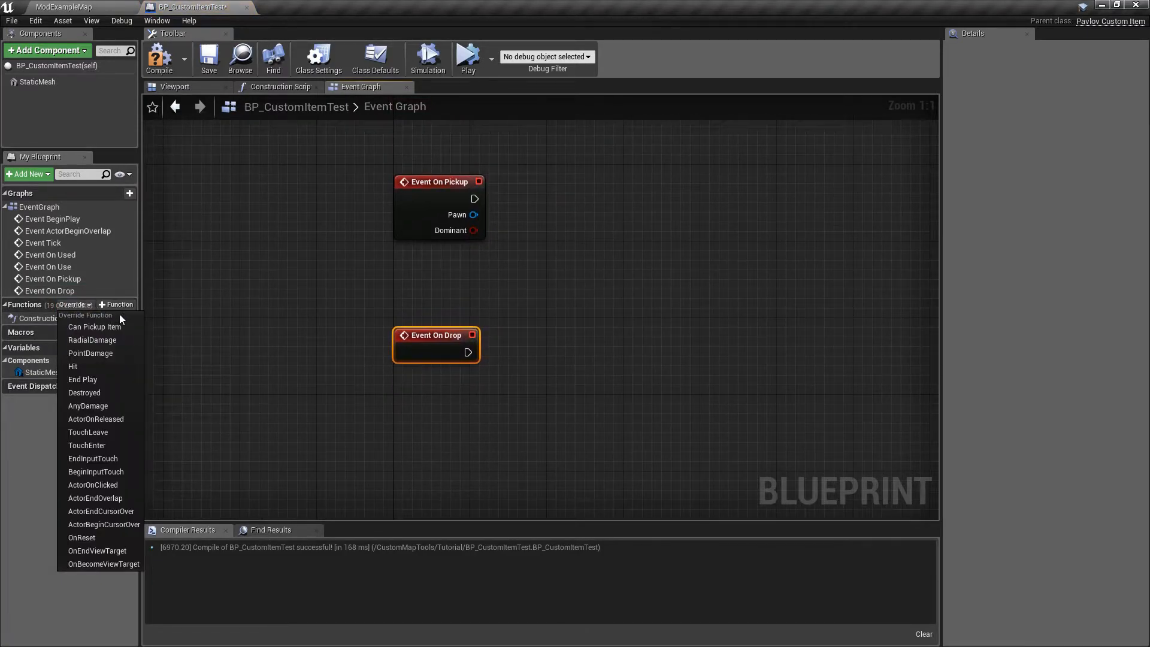
{"action": "left_click", "coordinate": [131, 329]}
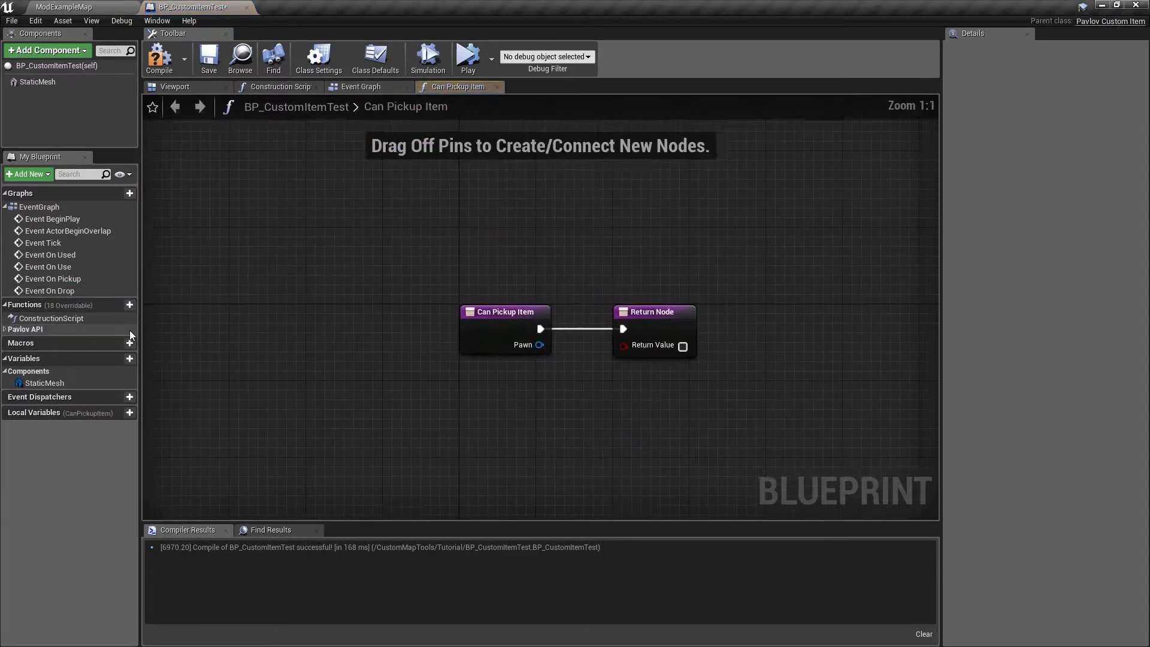
{"action": "left_click", "coordinate": [11, 339]}
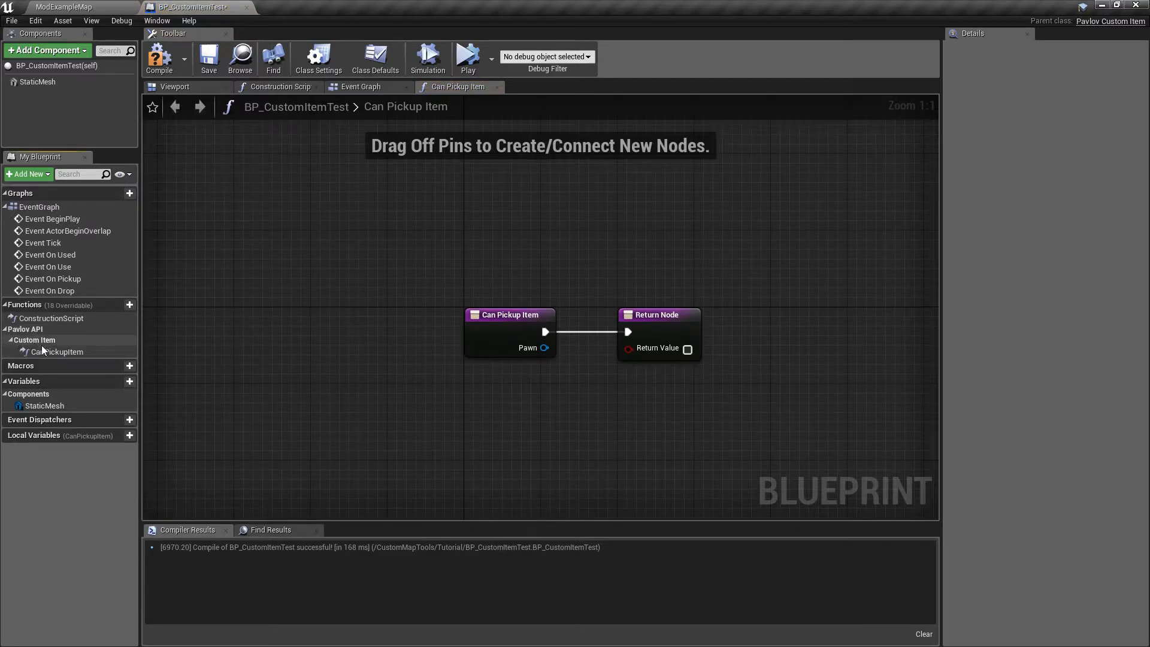
Step: Move the Return Node farther from the Can Pickup Item entry node and return to the Event Graph
{"action": "right_click_drag", "start_coordinate": [567, 422], "coordinate": [355, 364]}
{"action": "left_click_drag", "start_coordinate": [441, 292], "coordinate": [593, 292]}
{"action": "left_click", "coordinate": [614, 308]}
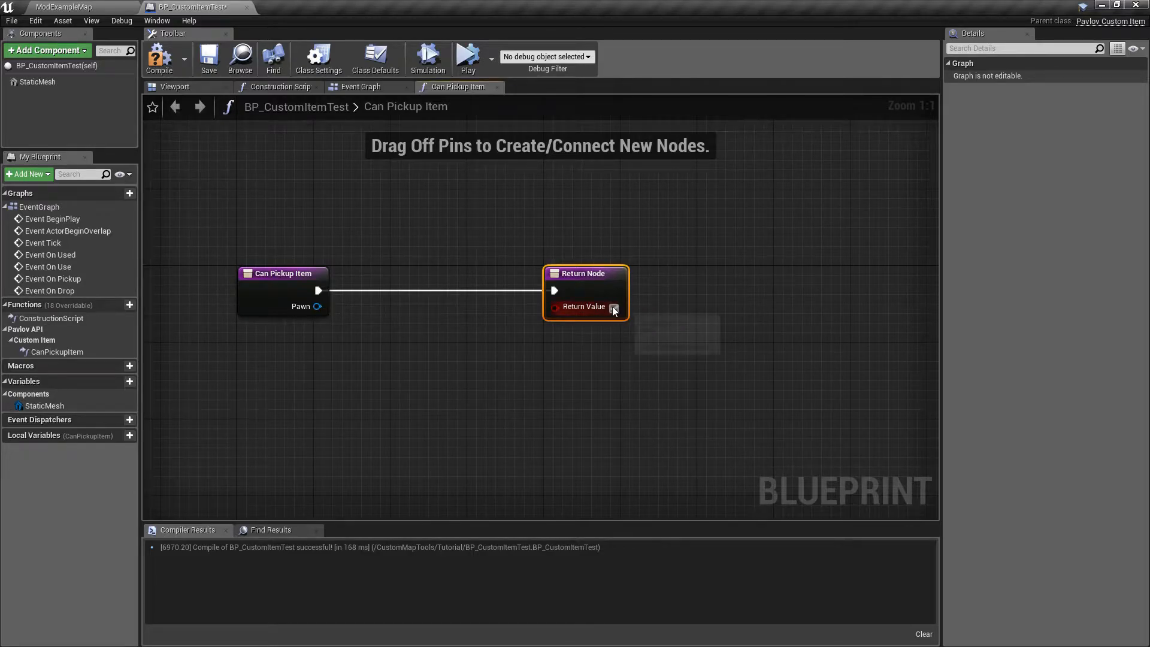
{"action": "left_click", "coordinate": [496, 426]}
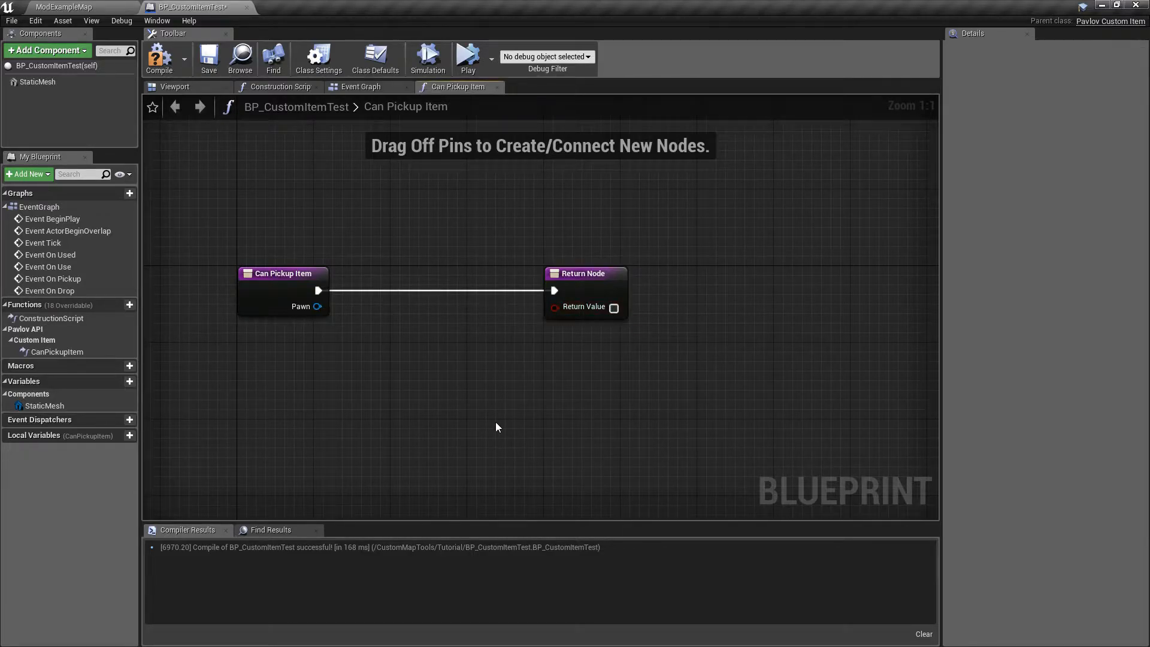
{"action": "scroll", "coordinate": [721, 392], "scroll_direction": "down", "scroll_amount": 3}
{"action": "left_click", "coordinate": [341, 86]}
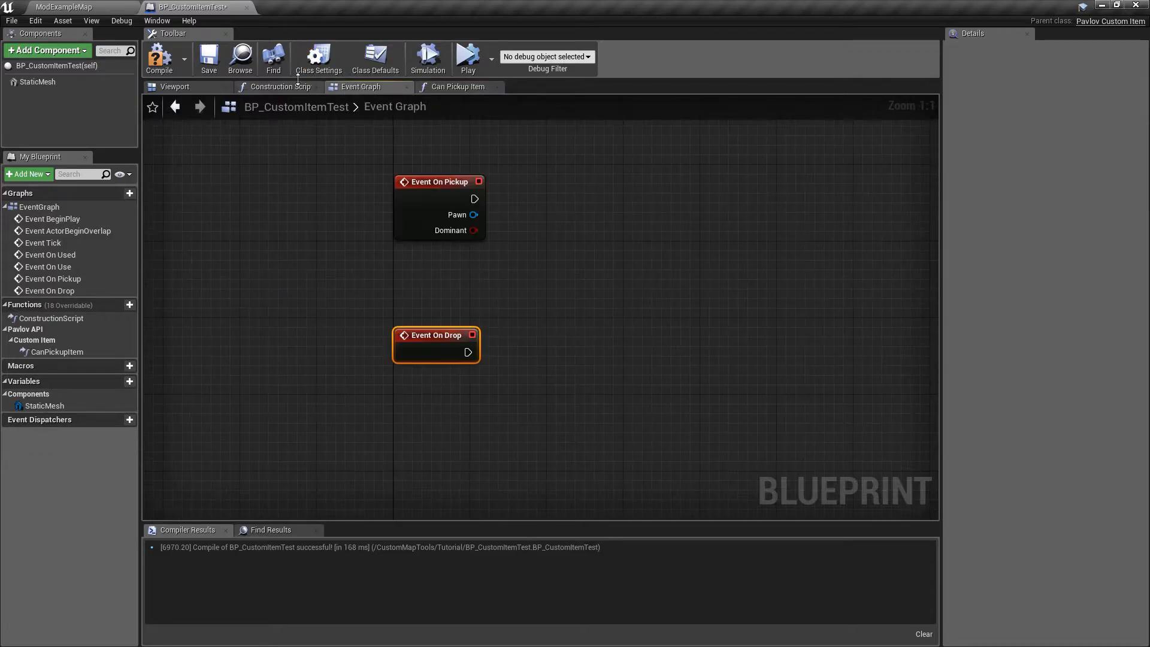
Step: Compile the blueprint with the new override events in place
{"action": "left_click", "coordinate": [160, 58]}
{"action": "scroll", "coordinate": [636, 267], "scroll_direction": "down", "scroll_amount": 3}
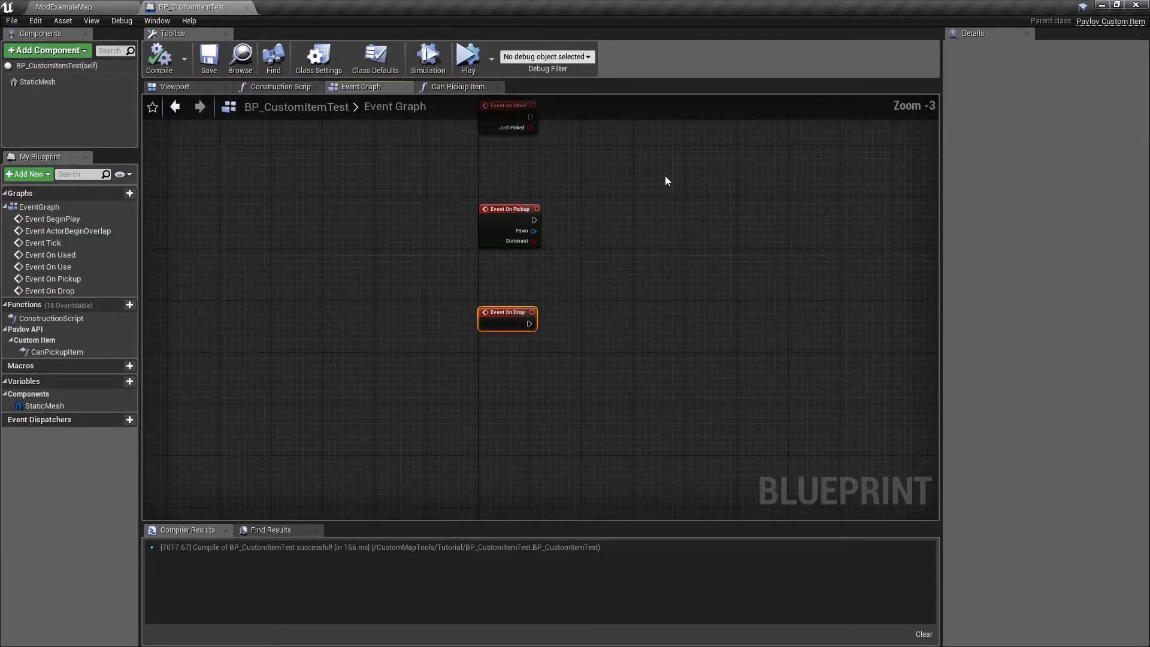
{"action": "right_click_drag", "start_coordinate": [664, 177], "coordinate": [580, 315]}
Step: Set the StaticMesh component's collision preset to Custom and its object type to Grabbable
{"action": "left_click", "coordinate": [55, 80]}
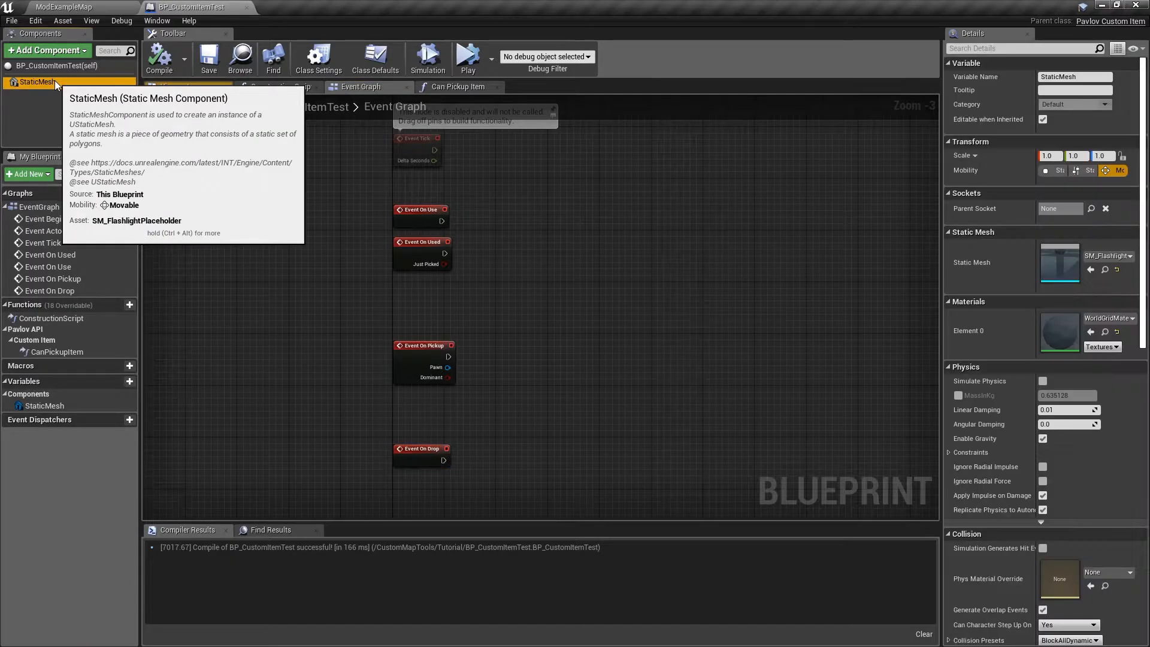
{"action": "scroll", "coordinate": [1007, 149], "scroll_direction": "down", "scroll_amount": 3}
{"action": "scroll", "coordinate": [1008, 148], "scroll_direction": "down", "scroll_amount": 5}
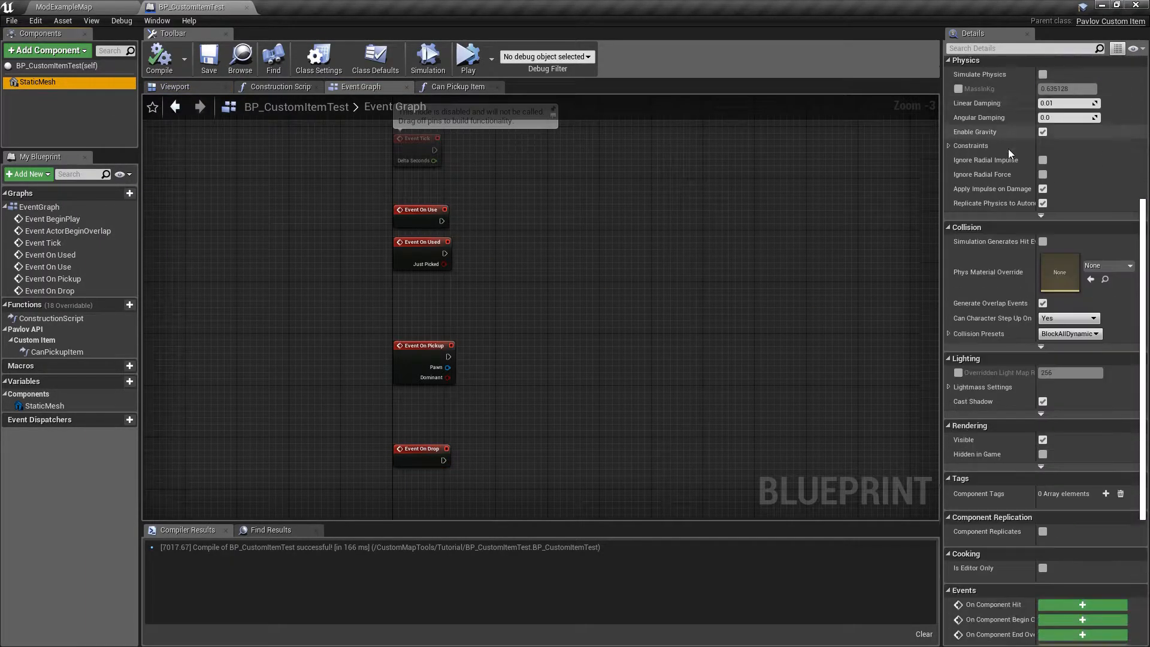
{"action": "left_click", "coordinate": [949, 201]}
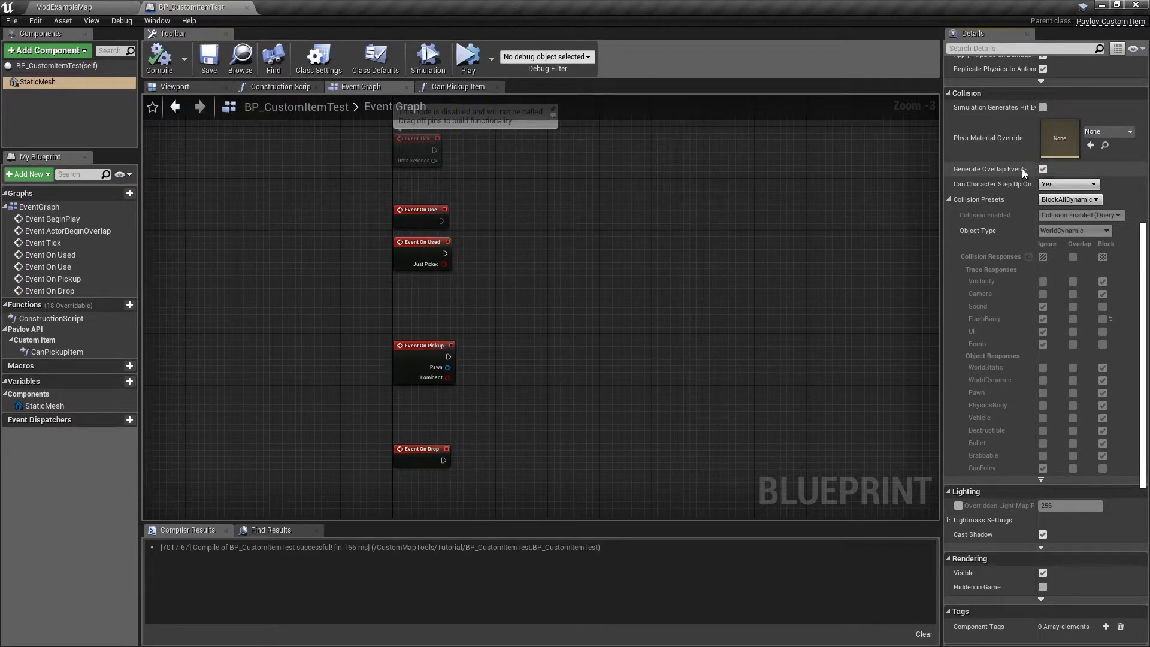
{"action": "left_click", "coordinate": [1062, 200]}
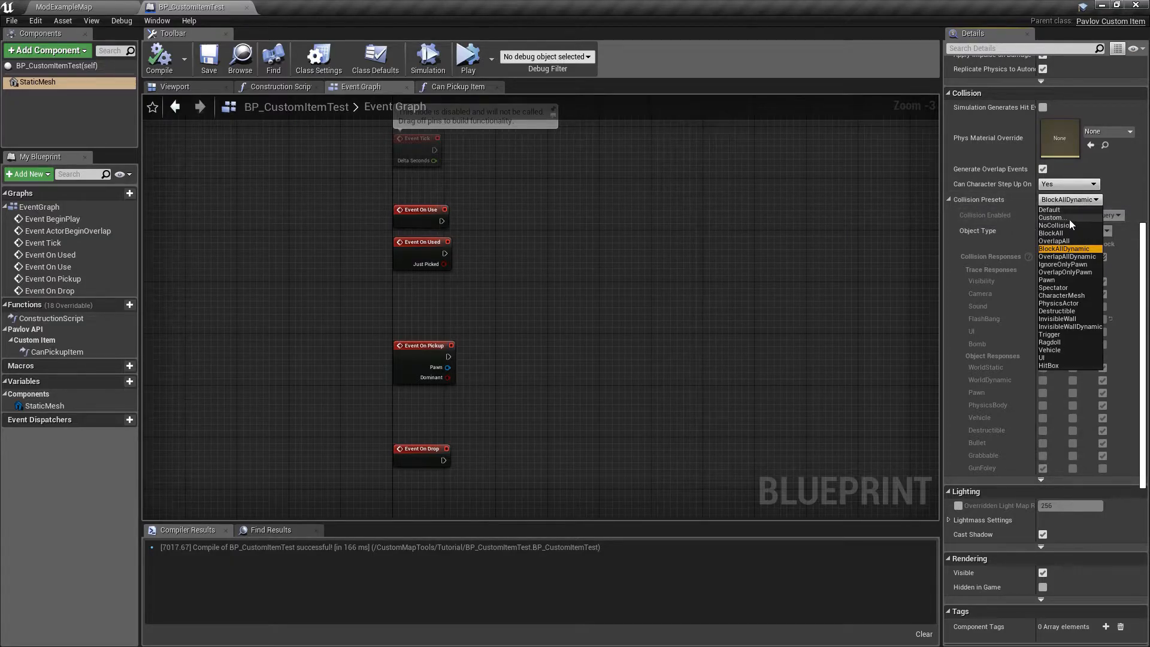
{"action": "left_click", "coordinate": [1068, 218]}
{"action": "left_click", "coordinate": [1081, 232]}
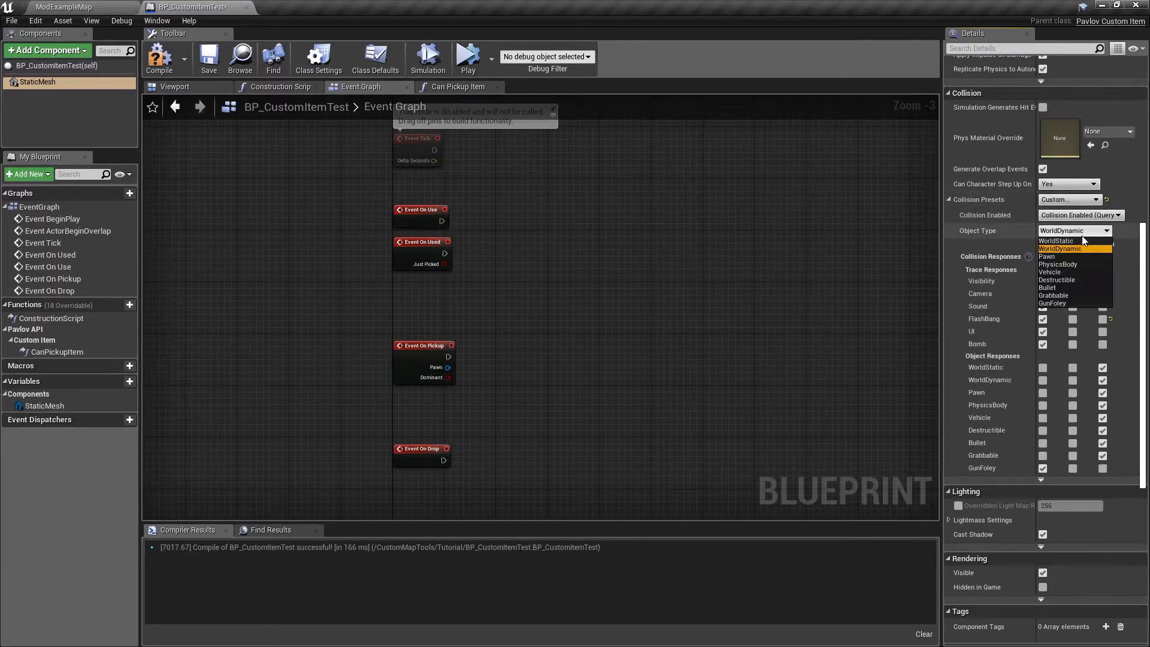
{"action": "left_click", "coordinate": [1072, 295]}
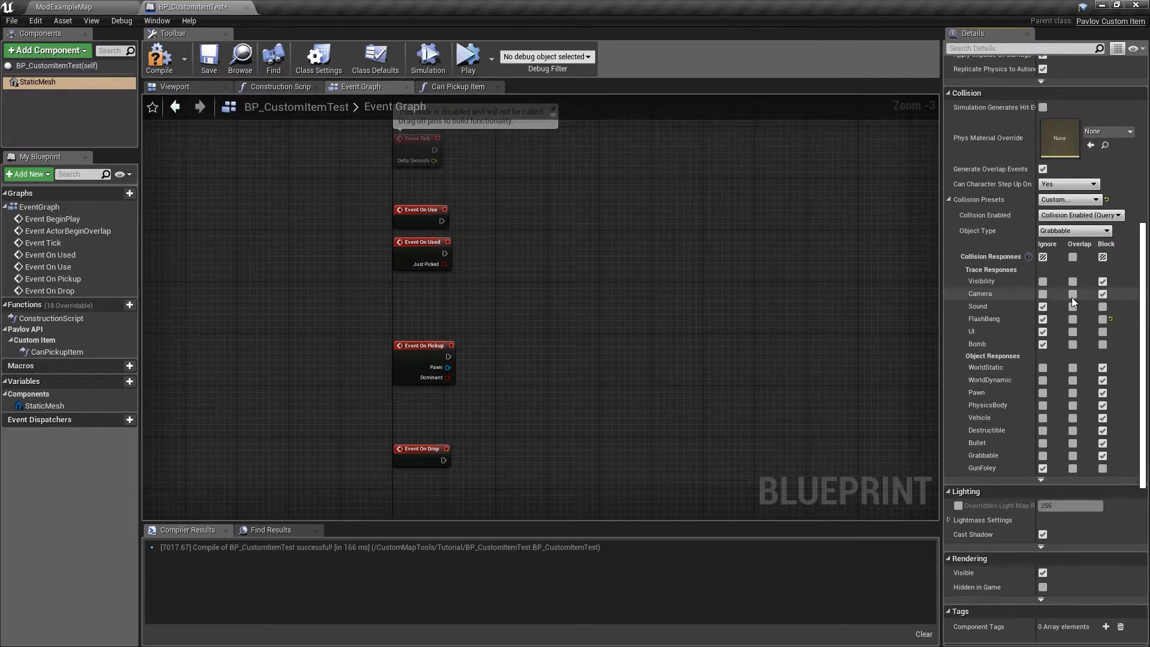
Step: Set the mesh's collision responses to Ignore except WorldStatic on Block and WorldDynamic on Overlap, and compile and save the blueprint
{"action": "left_click", "coordinate": [1043, 257]}
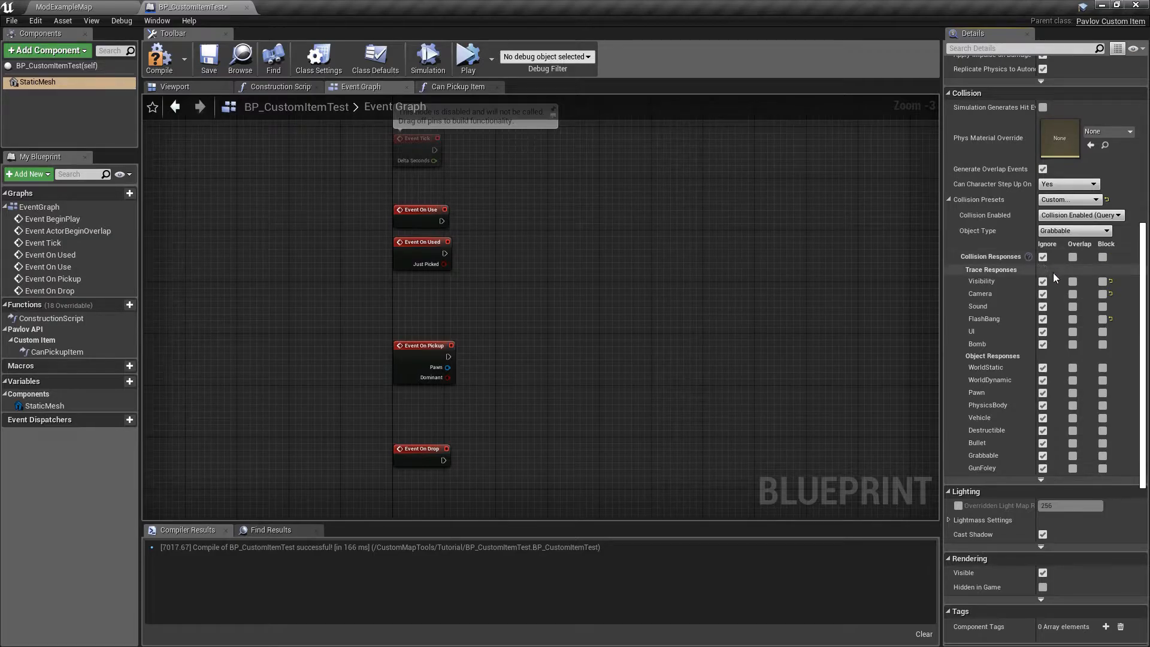
{"action": "left_click", "coordinate": [1105, 367]}
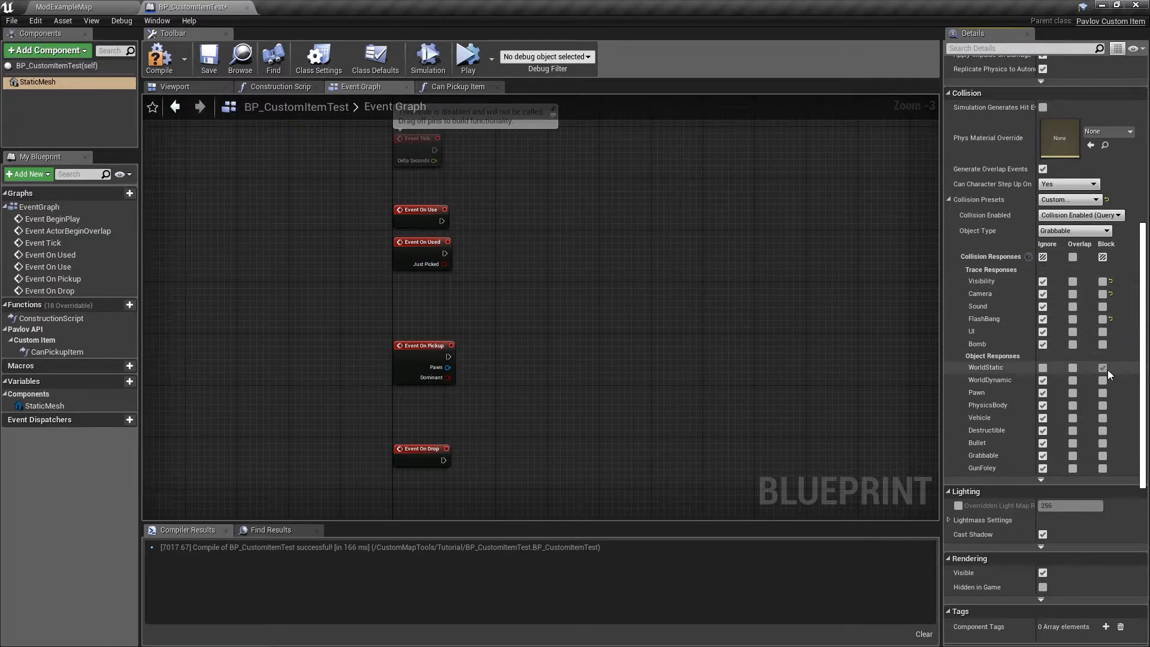
{"action": "left_click", "coordinate": [1073, 380]}
{"action": "scroll", "coordinate": [997, 358], "scroll_direction": "up", "scroll_amount": 5}
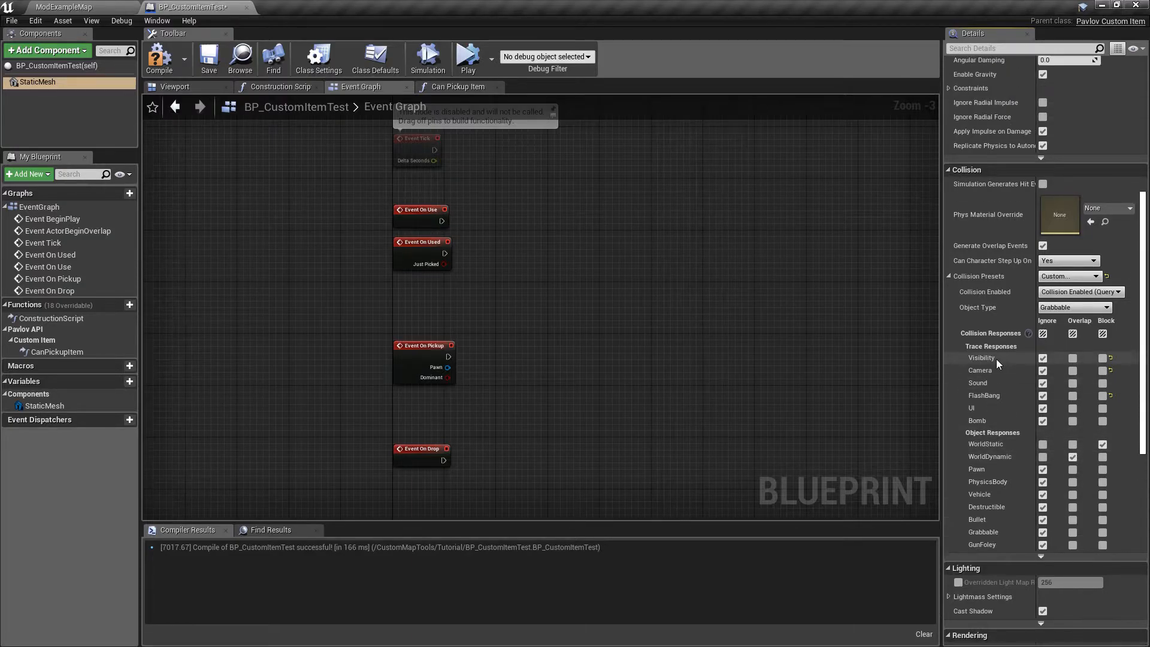
{"action": "left_click", "coordinate": [159, 58]}
{"action": "left_click", "coordinate": [209, 58]}
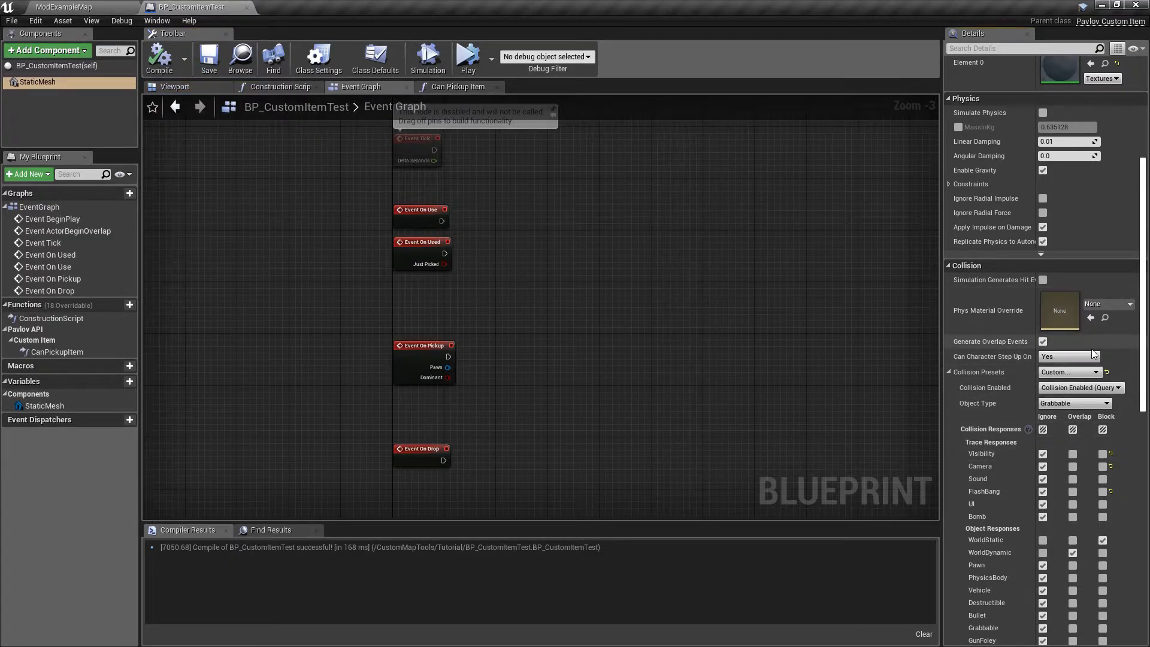
Step: Show the flashlight mesh in the blueprint's 3D viewport
{"action": "right_click_drag", "start_coordinate": [757, 193], "coordinate": [596, 306]}
{"action": "scroll", "coordinate": [749, 195], "scroll_direction": "down", "scroll_amount": 2}
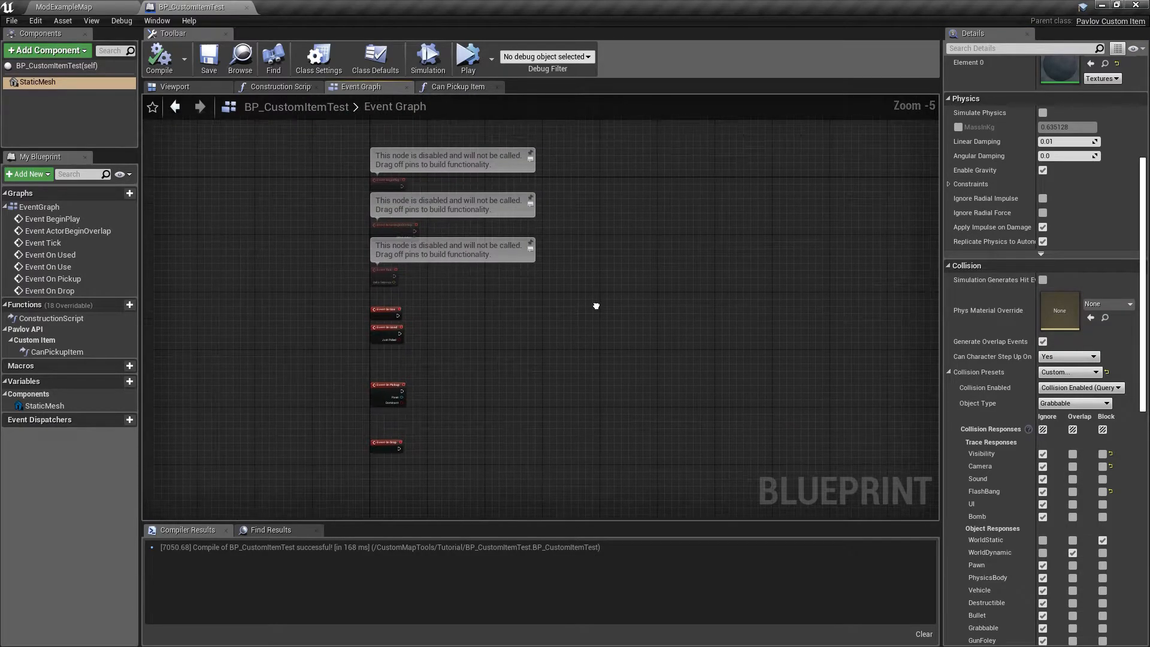
{"action": "left_click", "coordinate": [195, 88]}
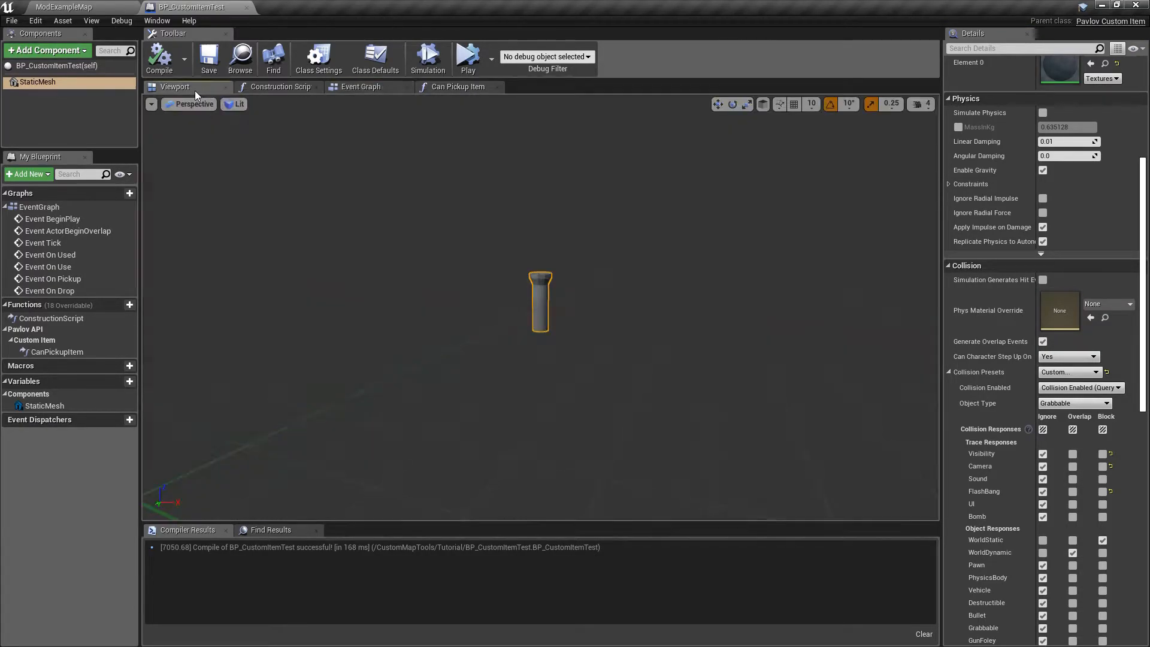
Step: Return to the ModExampleMap level and open the HandPoses folder under Examples/Items
{"action": "left_click", "coordinate": [42, 4]}
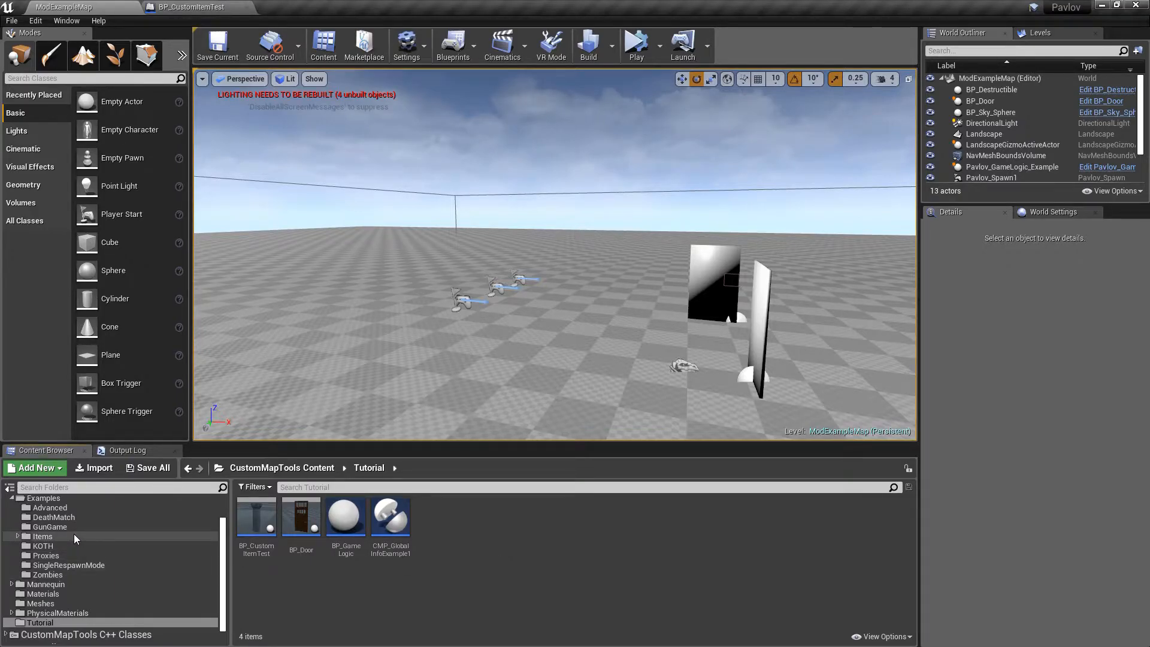
{"action": "scroll", "coordinate": [72, 527], "scroll_direction": "up", "scroll_amount": 2}
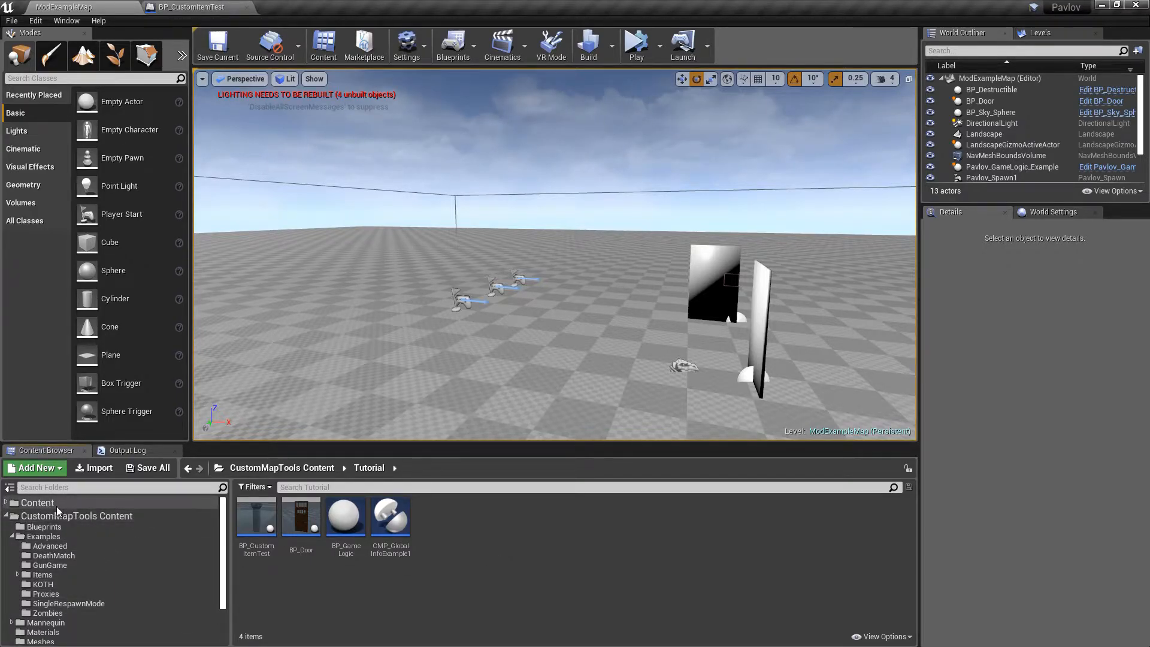
{"action": "left_click", "coordinate": [42, 575]}
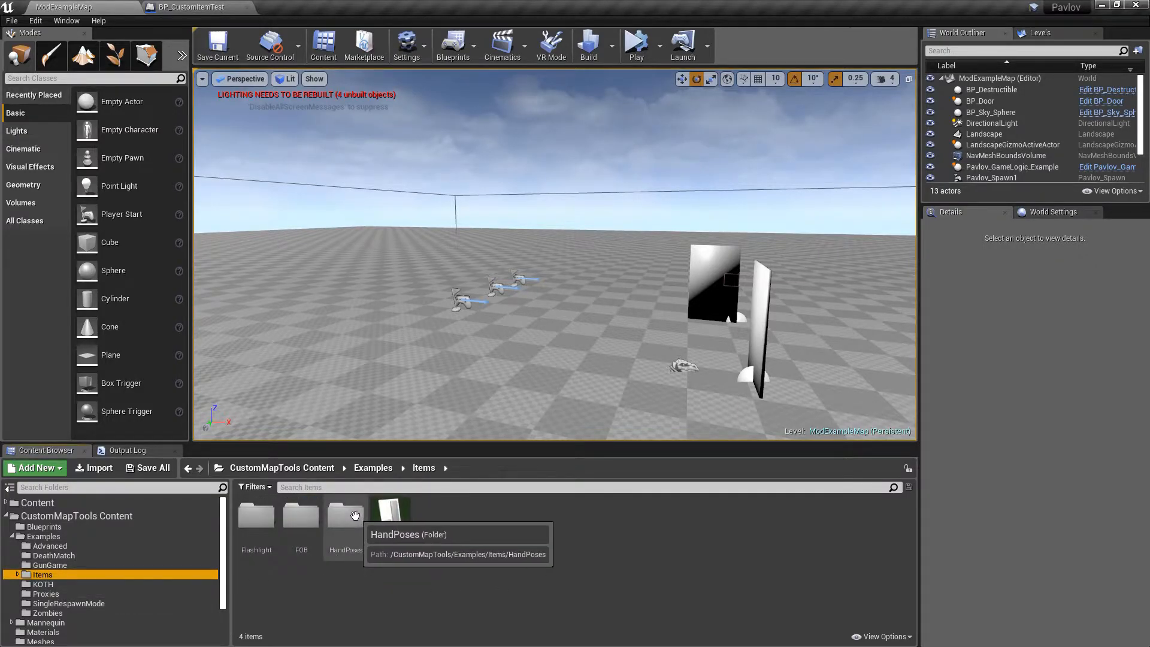
{"action": "double_click", "coordinate": [352, 525]}
{"action": "right_click_drag", "start_coordinate": [401, 363], "coordinate": [401, 395]}
{"action": "key", "text": "w"}
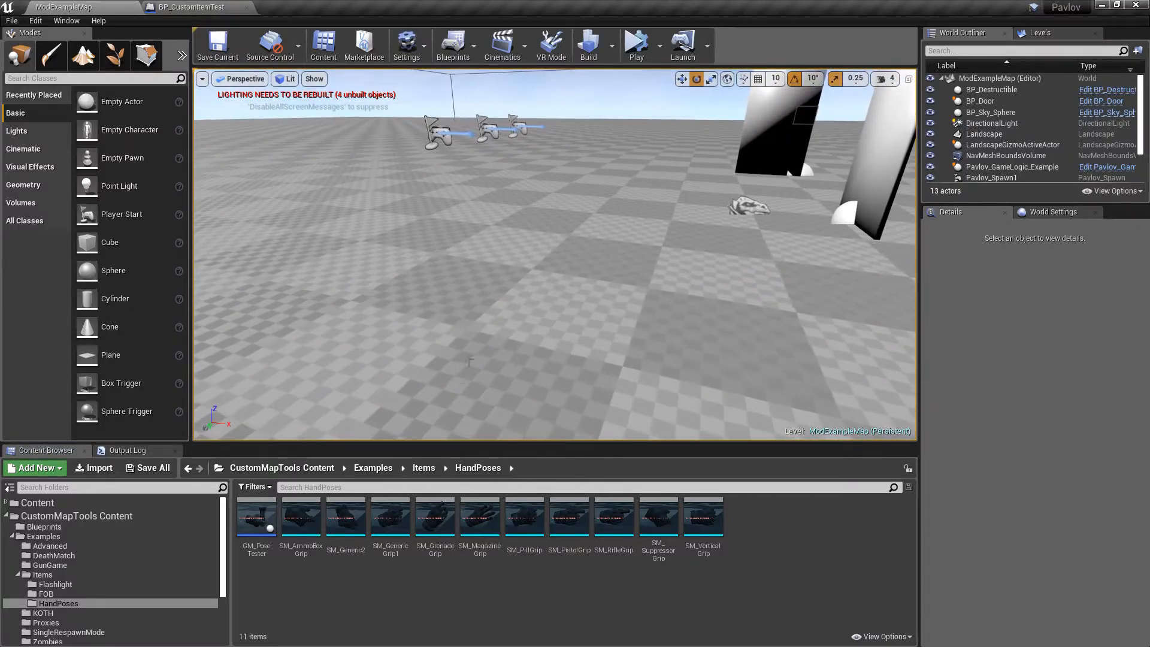
{"action": "left_click_drag", "start_coordinate": [345, 518], "coordinate": [469, 356]}
{"action": "key", "text": "w"}
{"action": "key", "text": "Delete"}
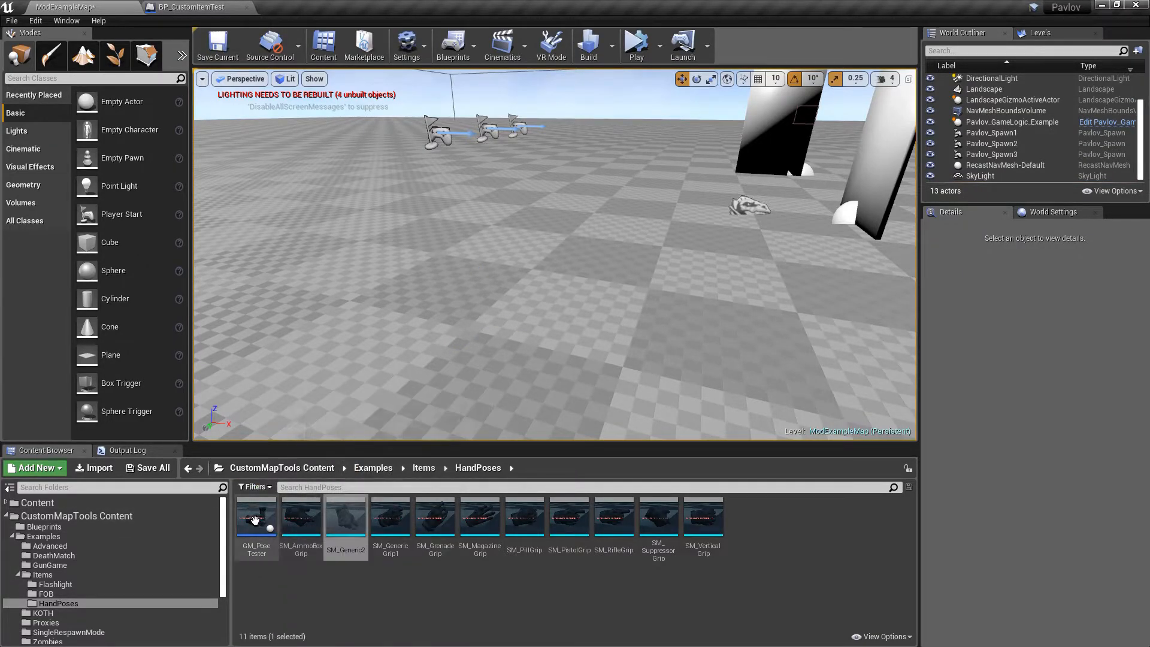
Step: Place the GM_PoseTester blueprint in the level near the doors and raise it off the floor to about Z 25
{"action": "left_click_drag", "start_coordinate": [256, 518], "coordinate": [552, 332]}
{"action": "right_click_drag", "start_coordinate": [551, 332], "coordinate": [620, 353]}
{"action": "left_click_drag", "start_coordinate": [442, 241], "coordinate": [427, 131]}
{"action": "right_click_drag", "start_coordinate": [427, 130], "coordinate": [470, 102]}
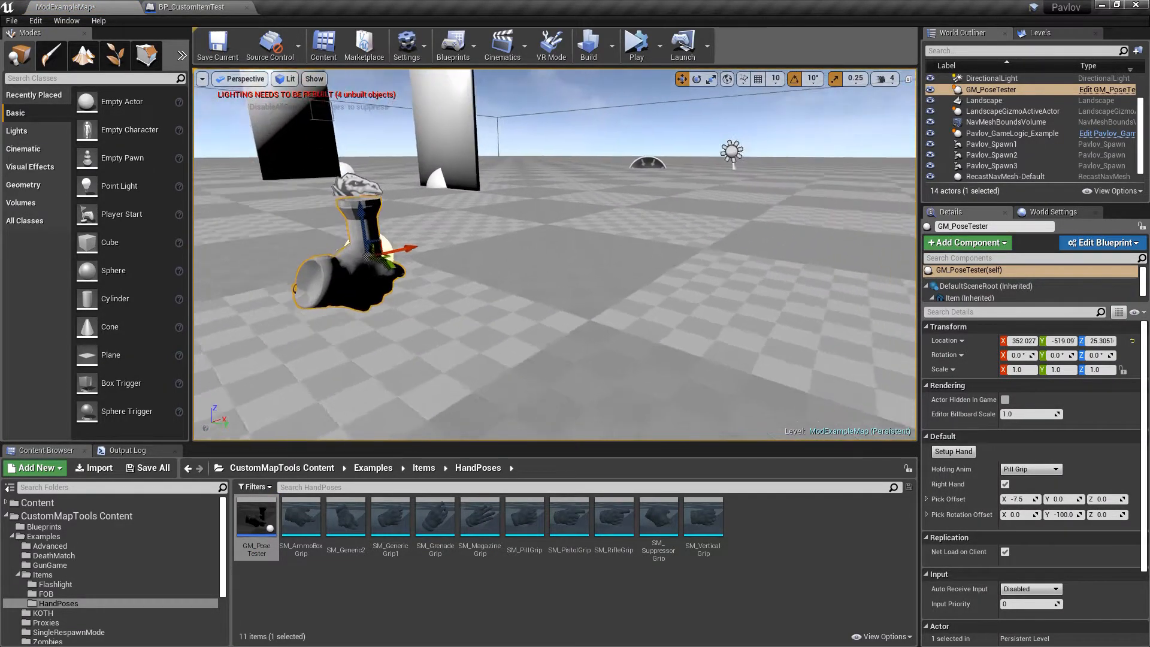
{"action": "key", "text": "f"}
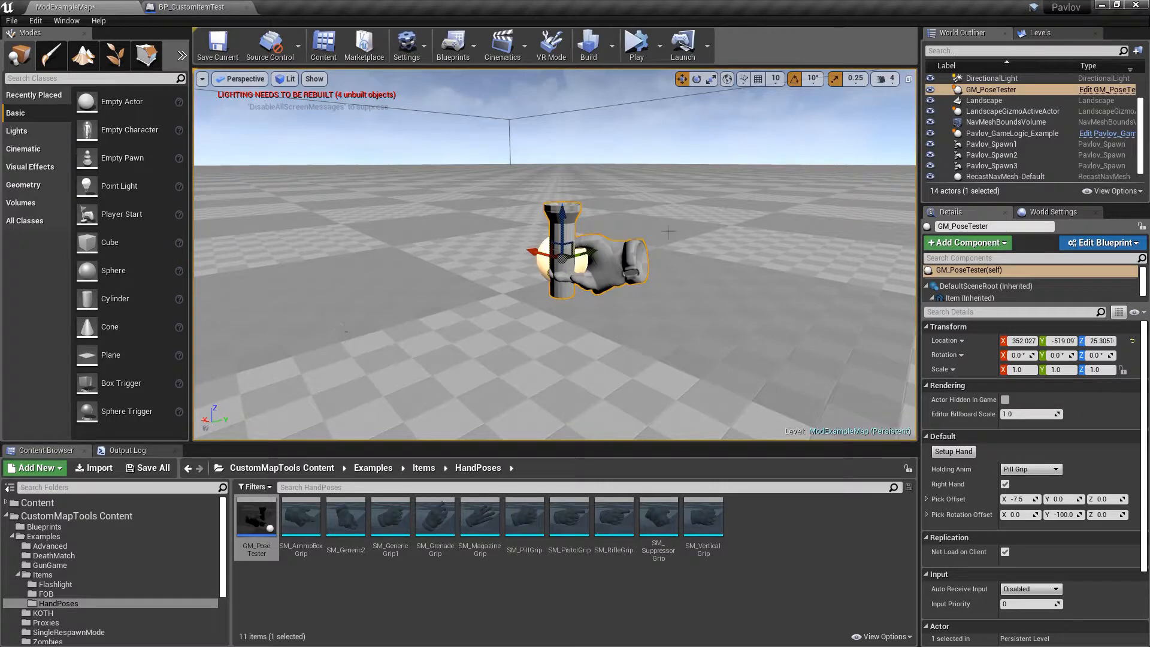
Step: Compare the pose tester's holding animation and pick offset settings with the CustomItem class defaults of BP_CustomItemTest
{"action": "left_click_drag", "start_coordinate": [979, 304], "coordinate": [980, 335]}
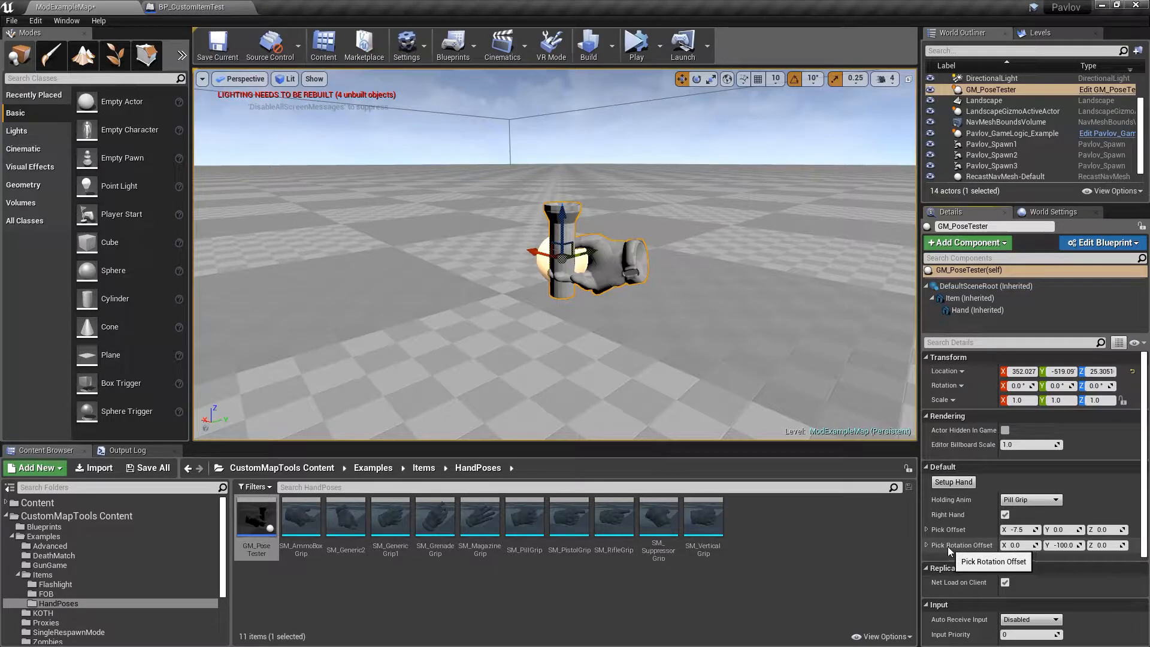
{"action": "left_click", "coordinate": [192, 7]}
{"action": "left_click", "coordinate": [376, 60]}
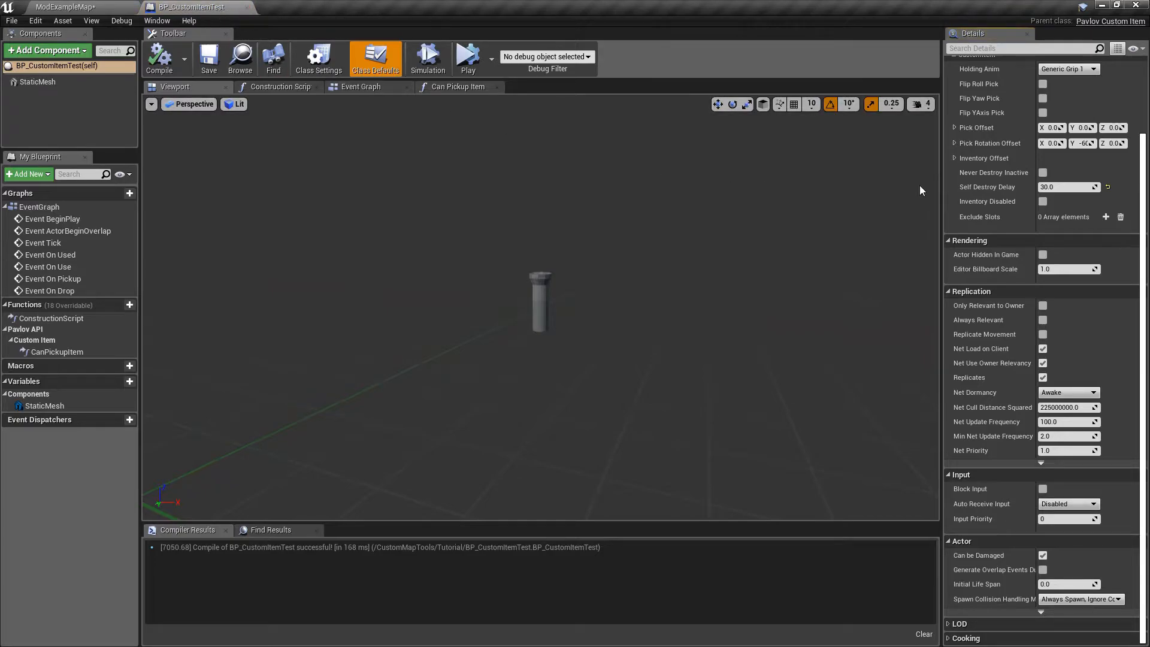
{"action": "scroll", "coordinate": [982, 222], "scroll_direction": "up", "scroll_amount": 3}
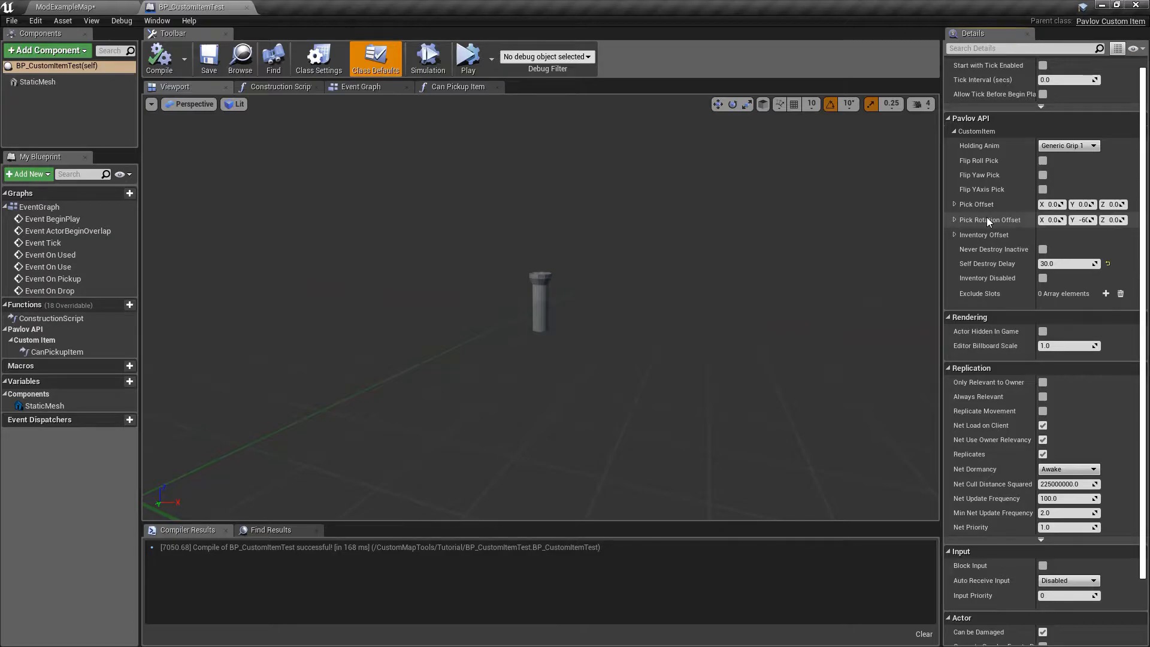
{"action": "left_click", "coordinate": [66, 7]}
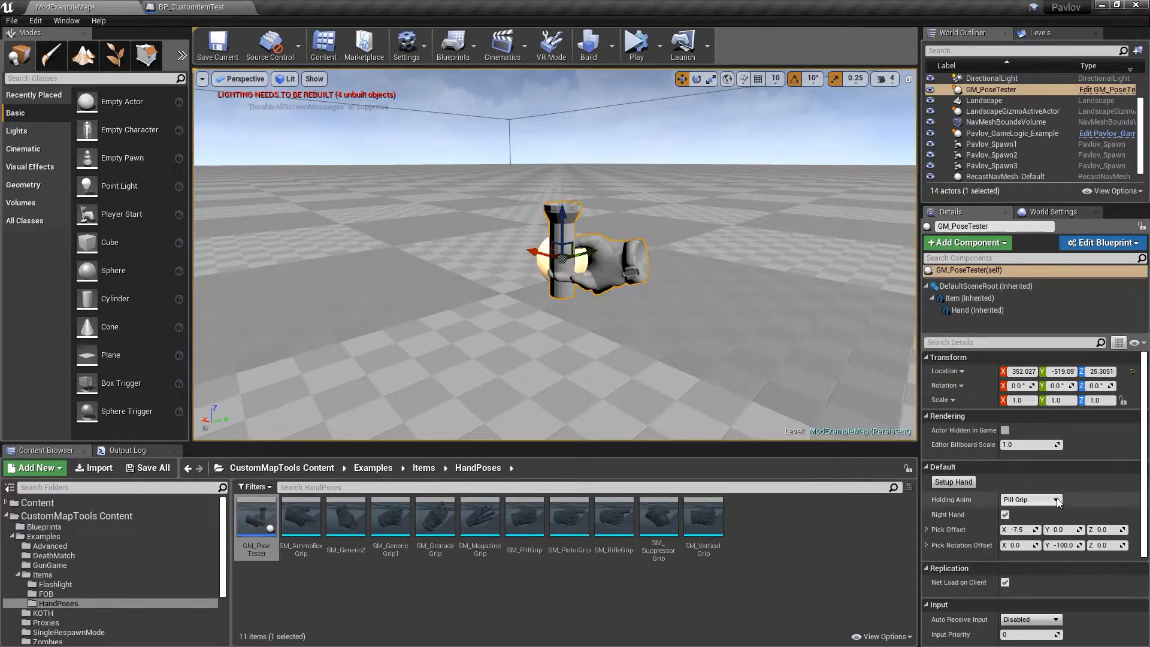
Step: Examine the static mesh choices for the pose tester's Item component without changing the assigned mesh
{"action": "left_click", "coordinate": [964, 299]}
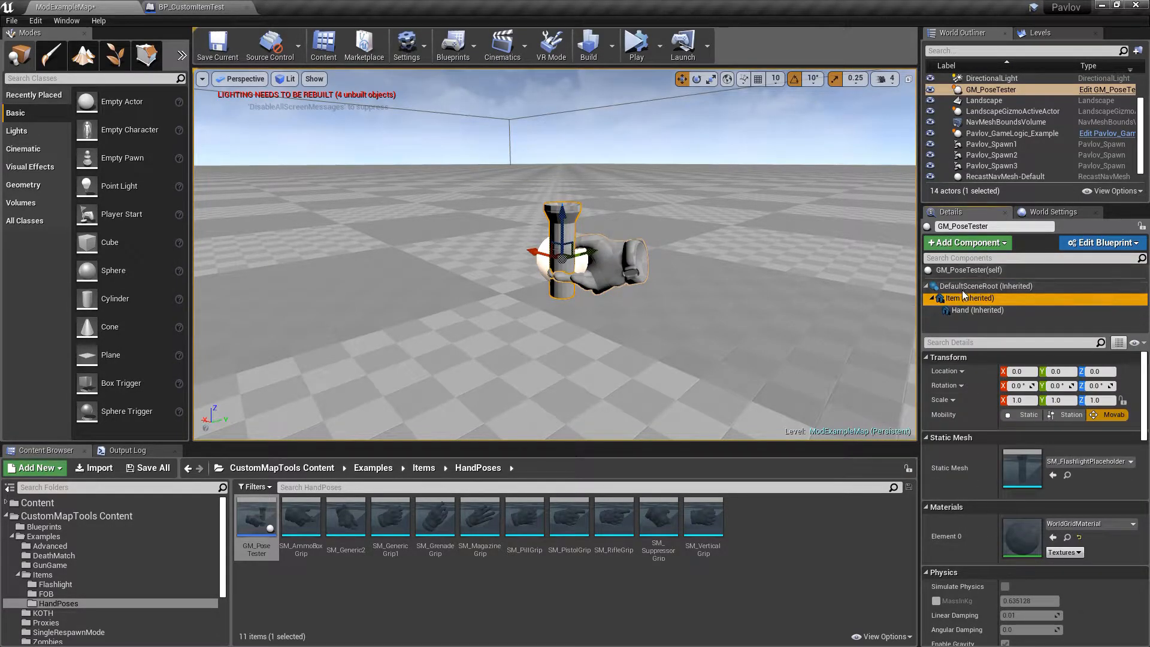
{"action": "left_click", "coordinate": [1082, 460]}
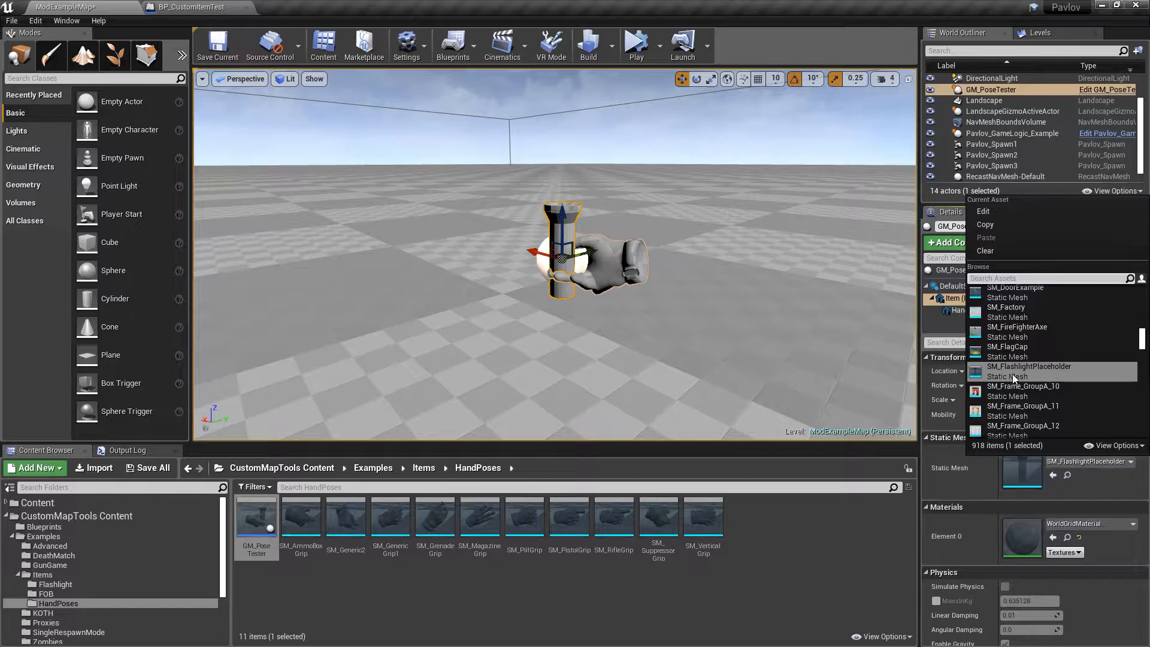
{"action": "left_click", "coordinate": [968, 481]}
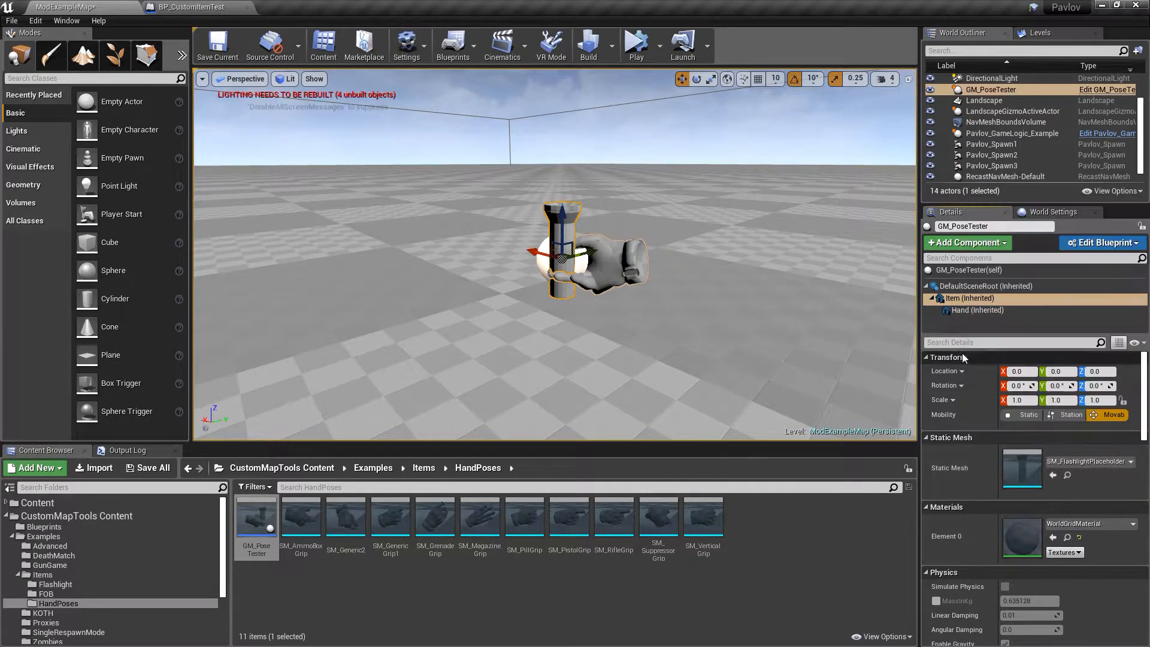
Step: Run Setup Hand on the pose tester actor and examine how the hand grips the flashlight
{"action": "left_click", "coordinate": [978, 271]}
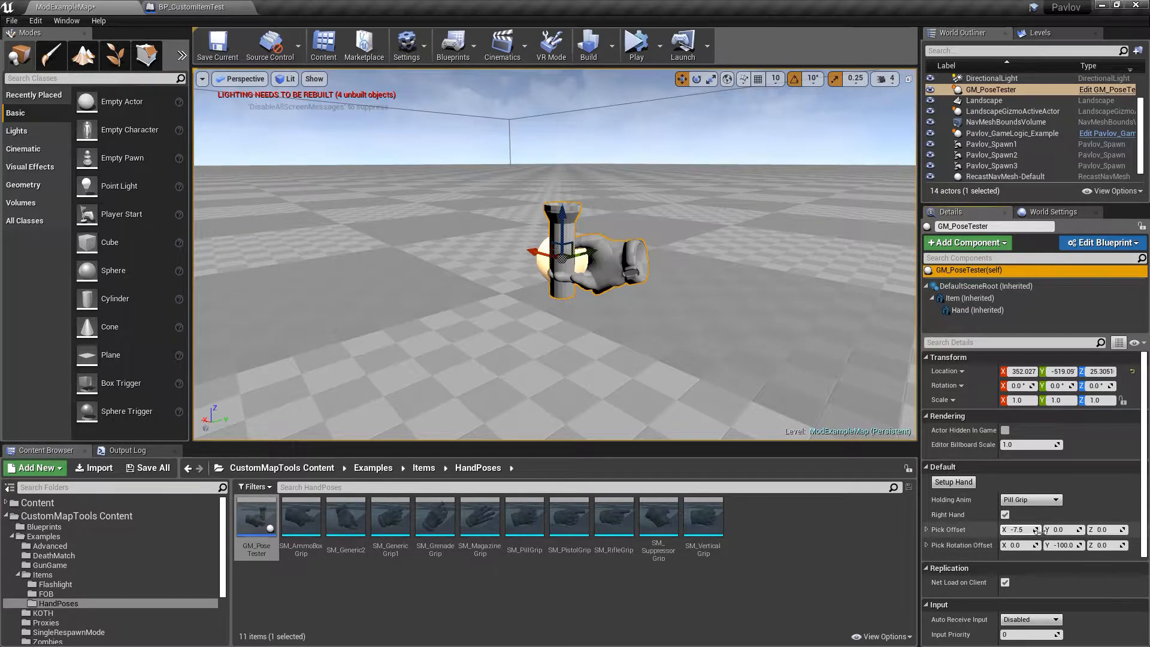
{"action": "left_click", "coordinate": [952, 482]}
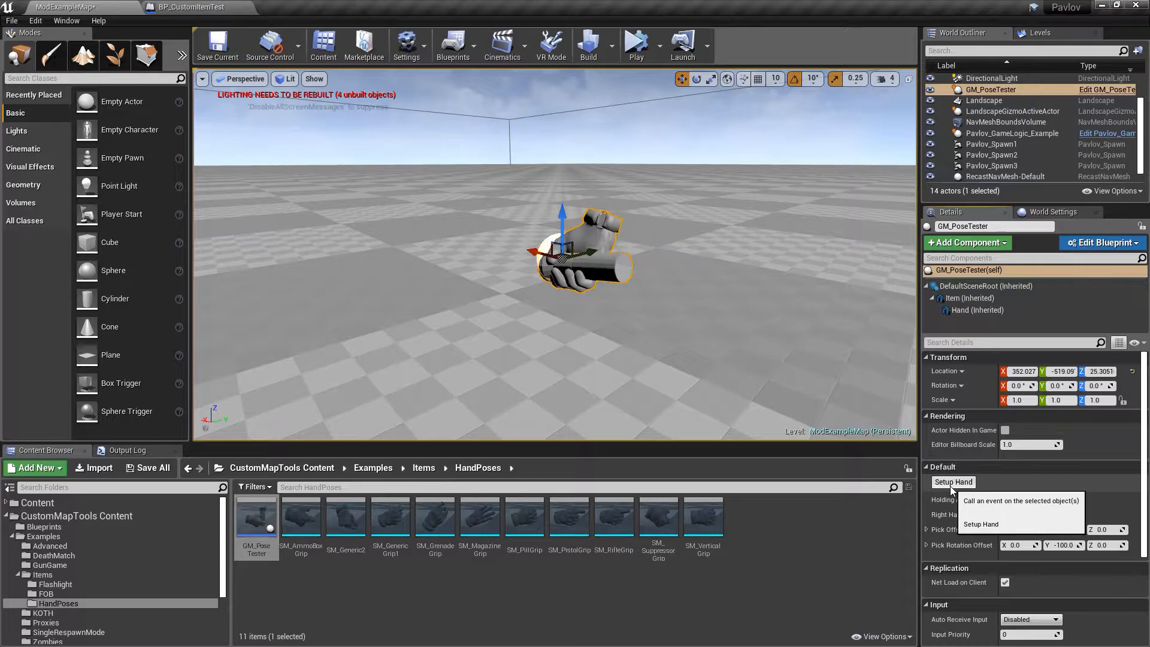
{"action": "key", "text": "a"}
{"action": "right_click_drag", "start_coordinate": [534, 276], "coordinate": [637, 263]}
{"action": "key", "text": "w"}
{"action": "key", "text": "s"}
{"action": "right_click_drag", "start_coordinate": [448, 227], "coordinate": [447, 239]}
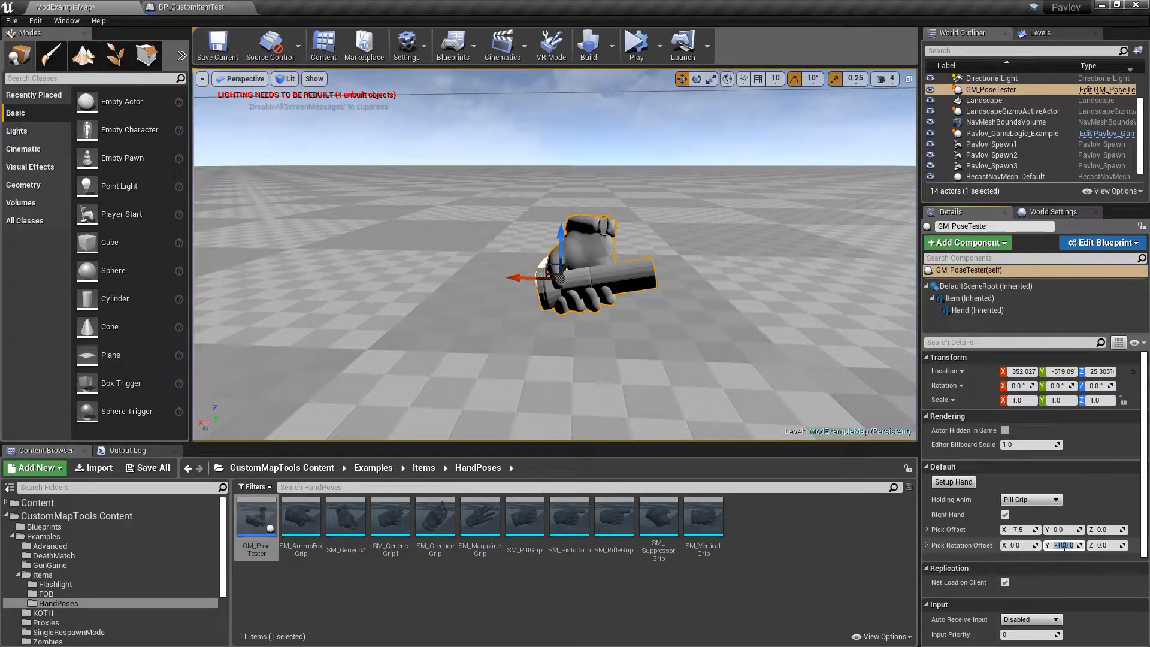
Step: Reset the pose tester's Pick Offset and Pick Rotation Offset to 0 on all axes and rerun Setup Hand
{"action": "left_click", "coordinate": [1020, 528]}
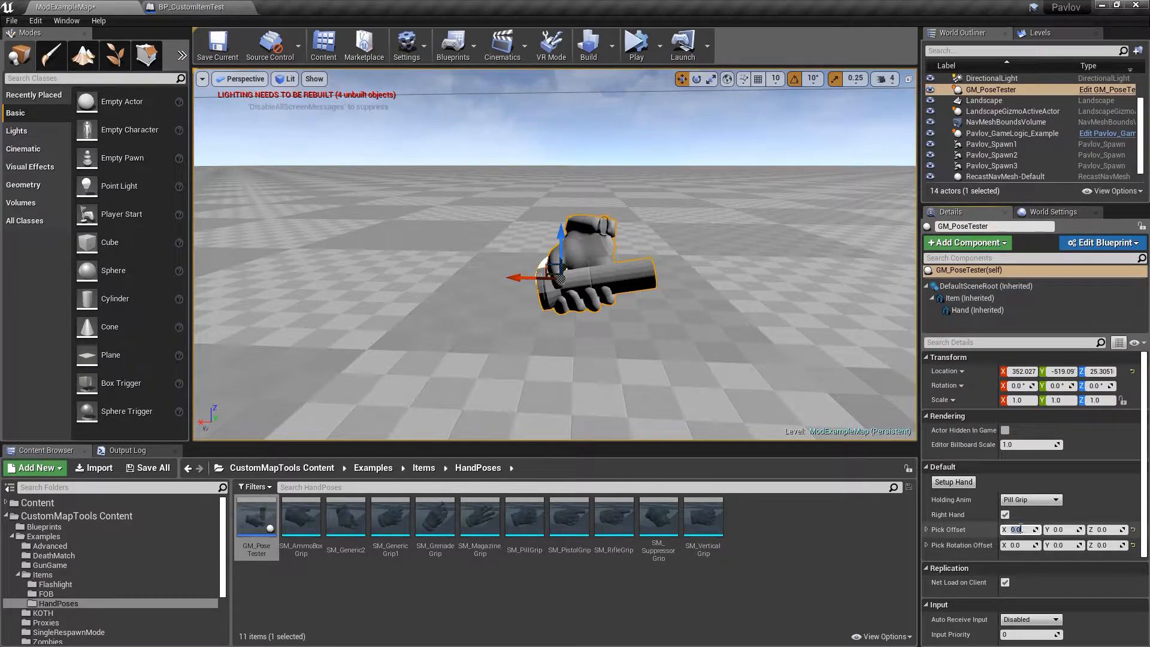
{"action": "left_click", "coordinate": [958, 481]}
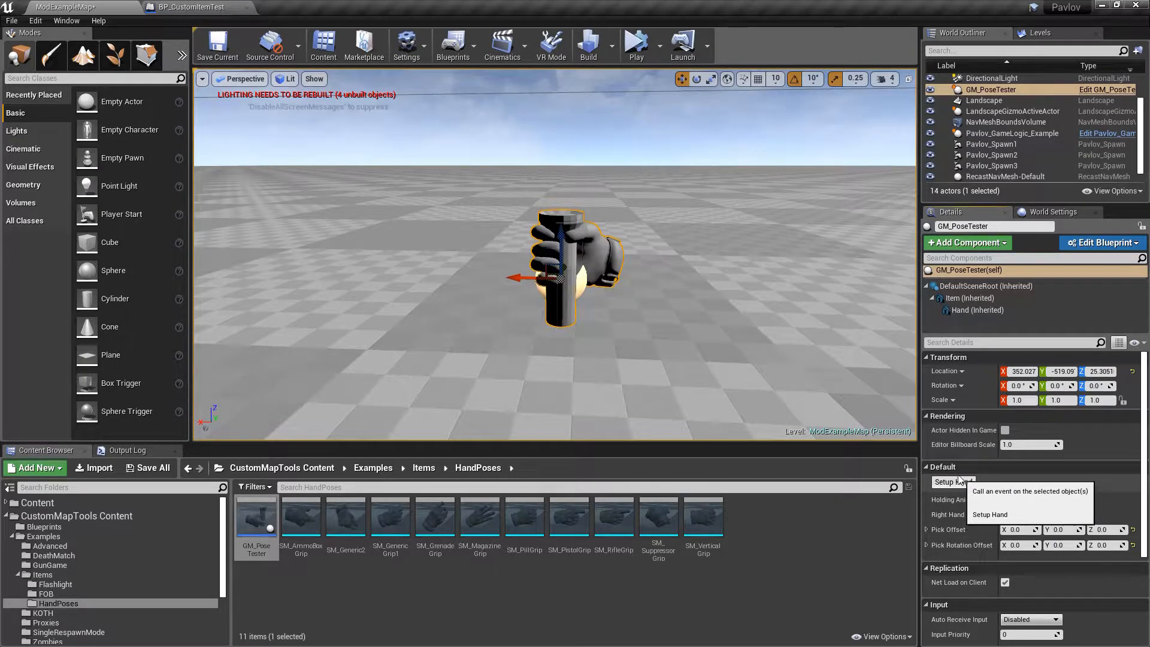
Step: Check the blueprint's pick rotation default, set the pose tester's Pick Rotation Offset Y to -90, and update the hand pose
{"action": "left_click", "coordinate": [192, 7]}
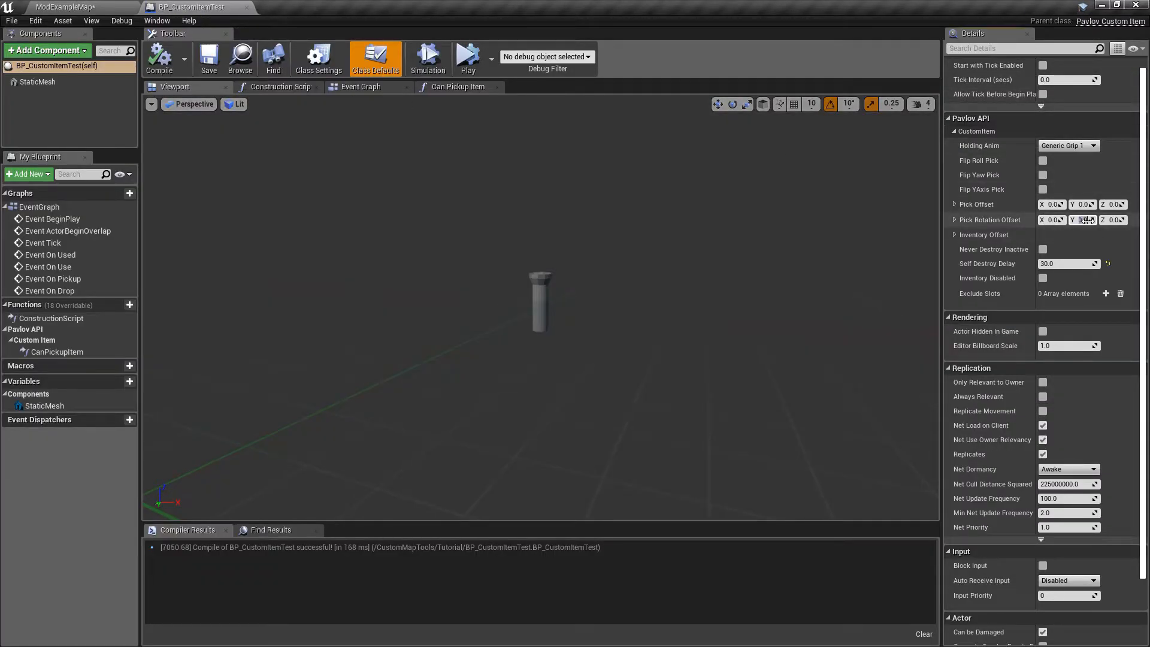
{"action": "left_click", "coordinate": [84, 6]}
{"action": "left_click", "coordinate": [1059, 545]}
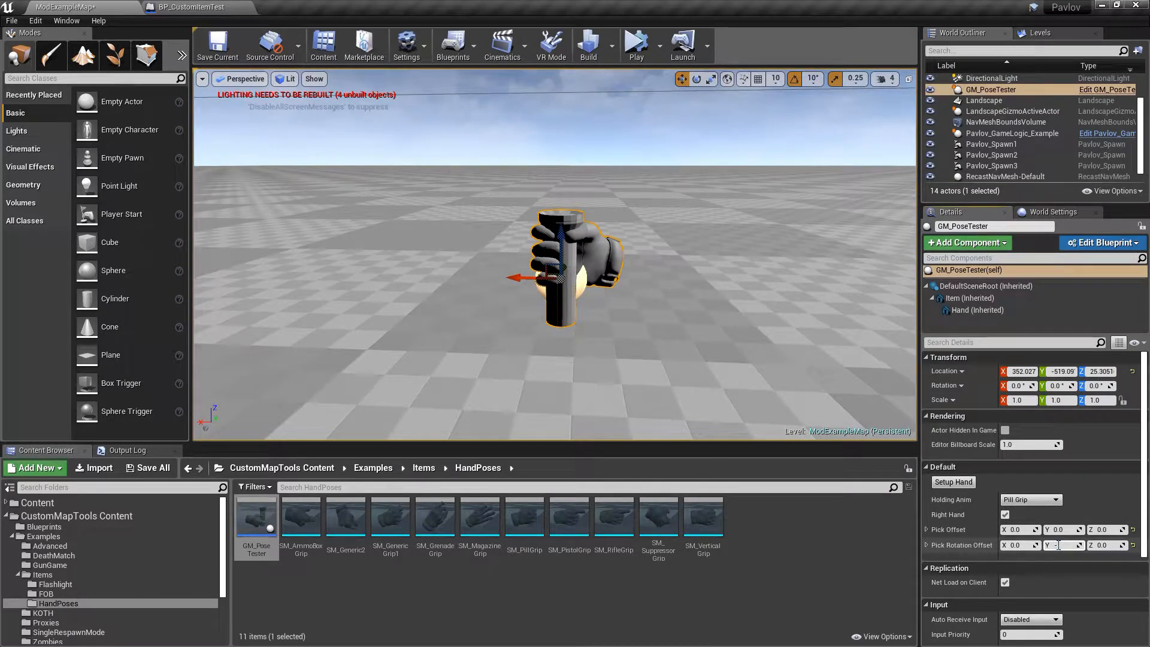
{"action": "type", "text": "-90"}
{"action": "key", "text": "Return"}
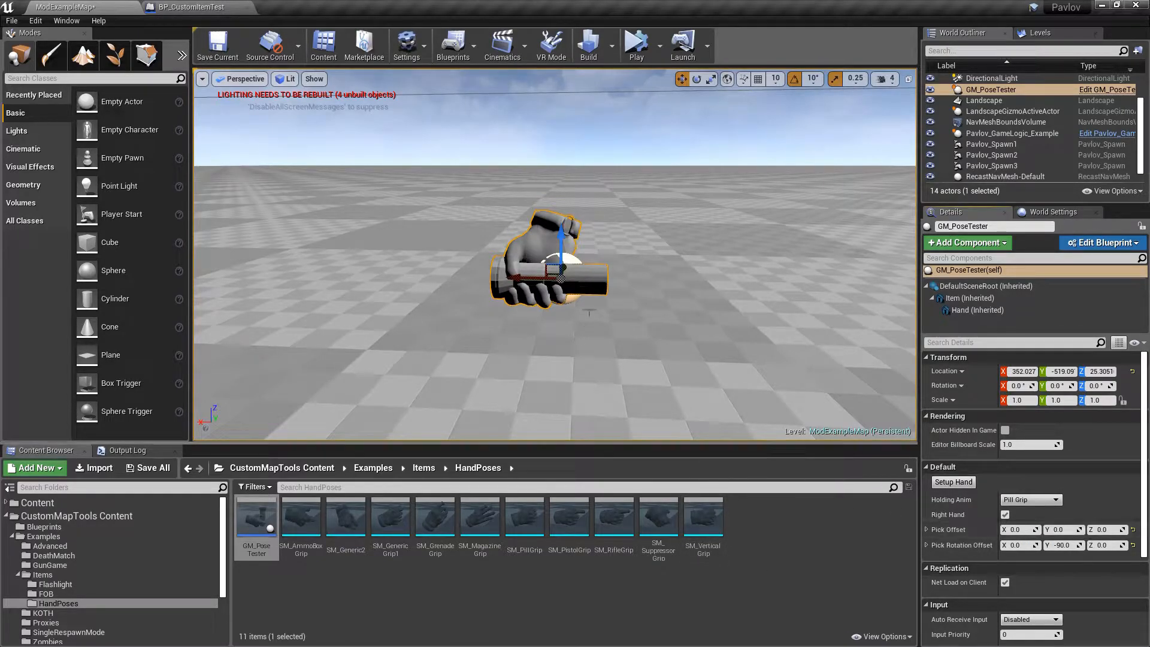
Step: Set the pose tester's Pick Offset X to -7 and update the hand's grip on the flashlight
{"action": "right_click_drag", "start_coordinate": [545, 225], "coordinate": [537, 216]}
{"action": "key", "text": "w"}
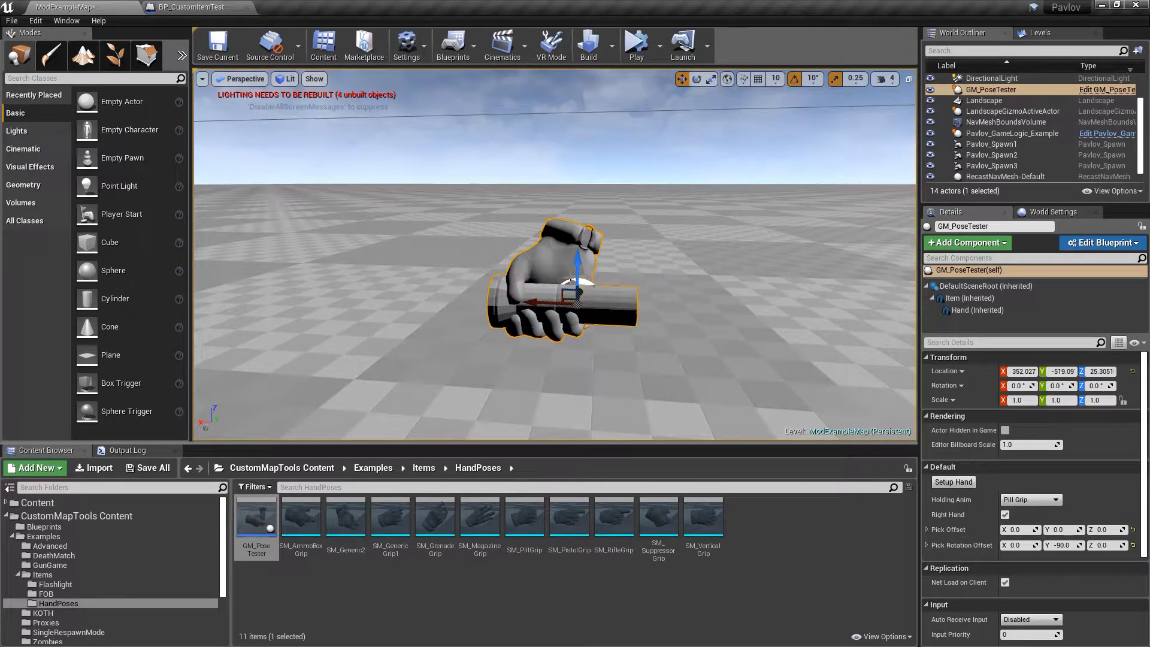
{"action": "left_click", "coordinate": [1026, 287]}
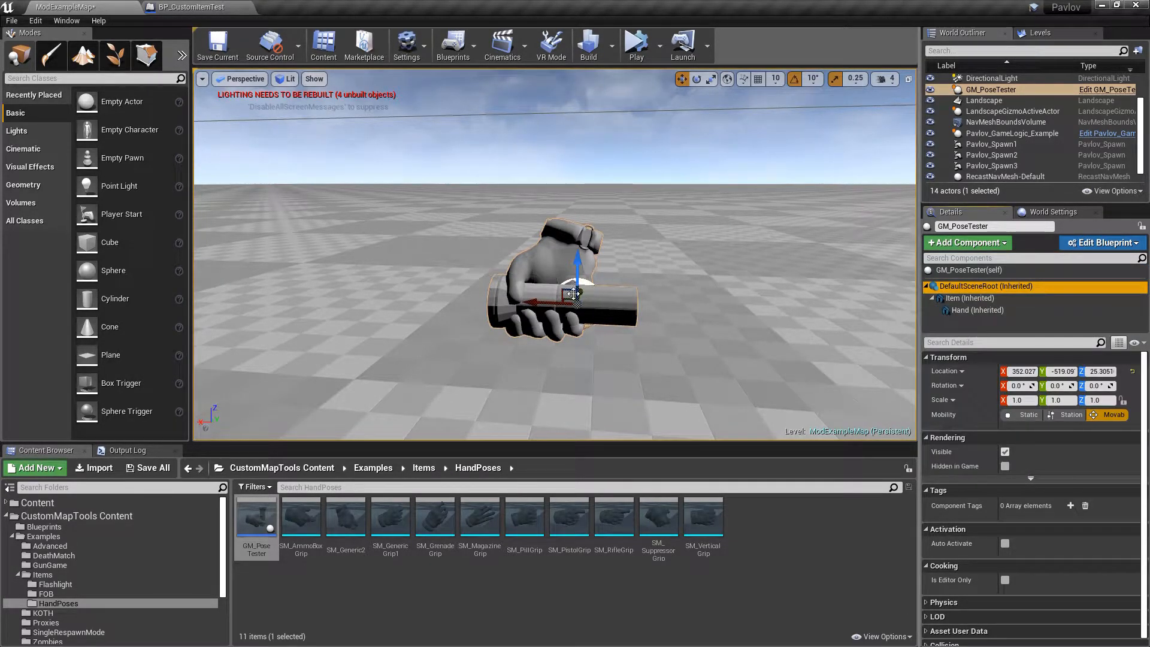
{"action": "left_click", "coordinate": [988, 270]}
{"action": "left_click", "coordinate": [1022, 529]}
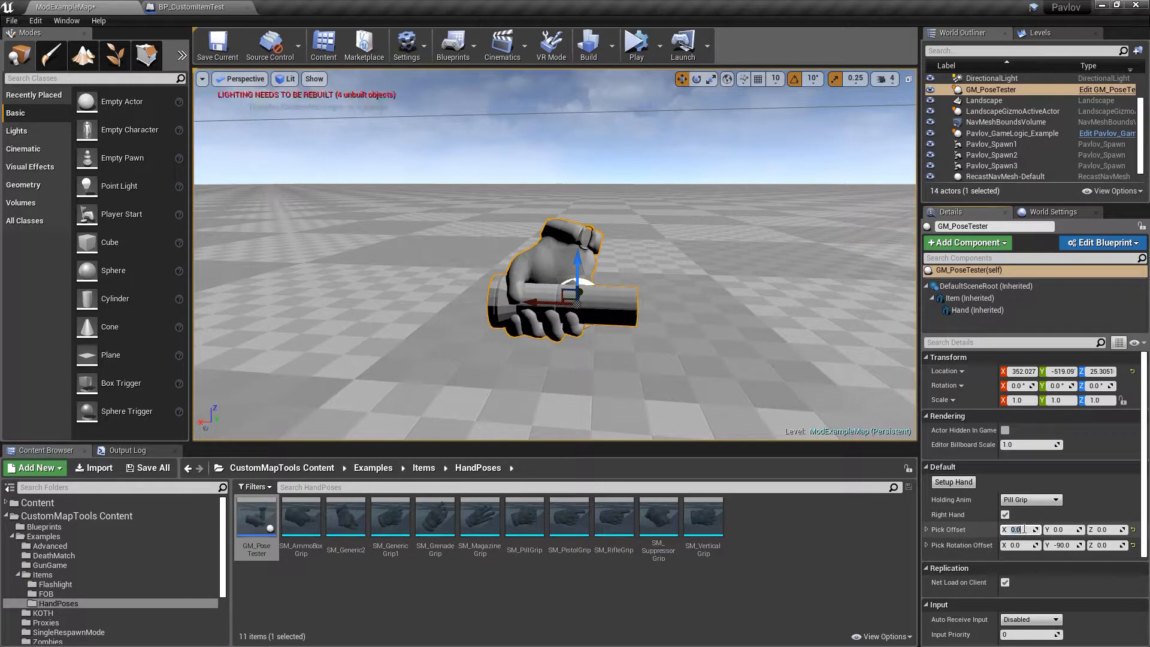
{"action": "type", "text": "-7.0"}
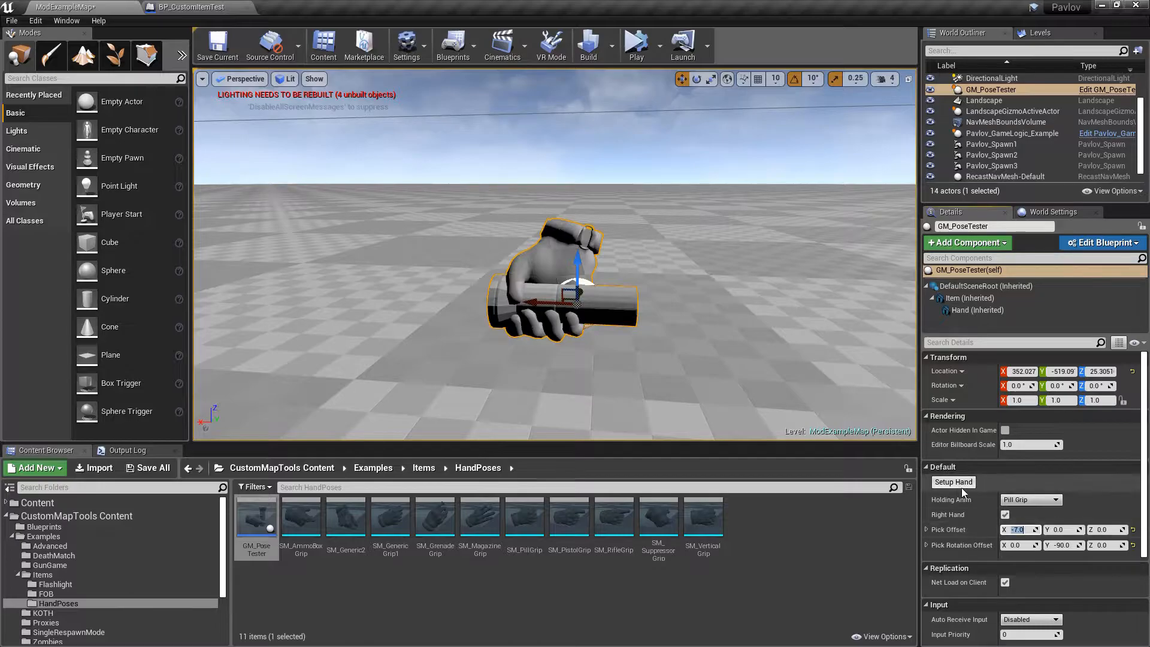
{"action": "key", "text": "Return"}
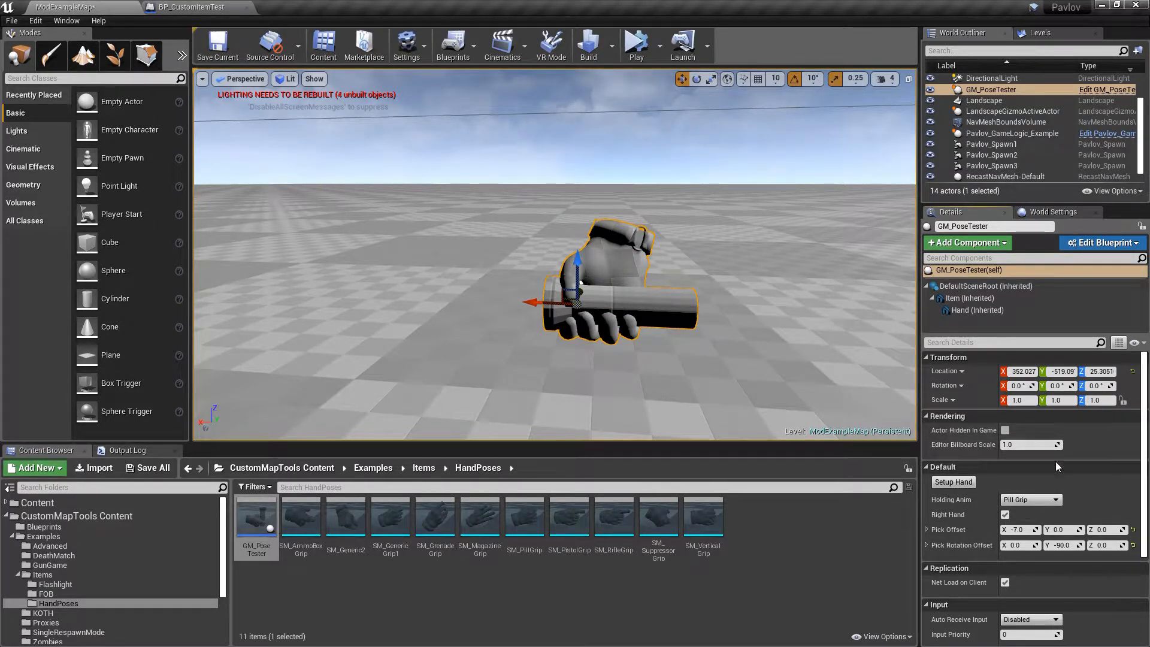
Step: Copy the pose tester's Pick Offset into the Pick Offset default of BP_CustomItemTest and compile the blueprint
{"action": "right_click", "coordinate": [947, 535]}
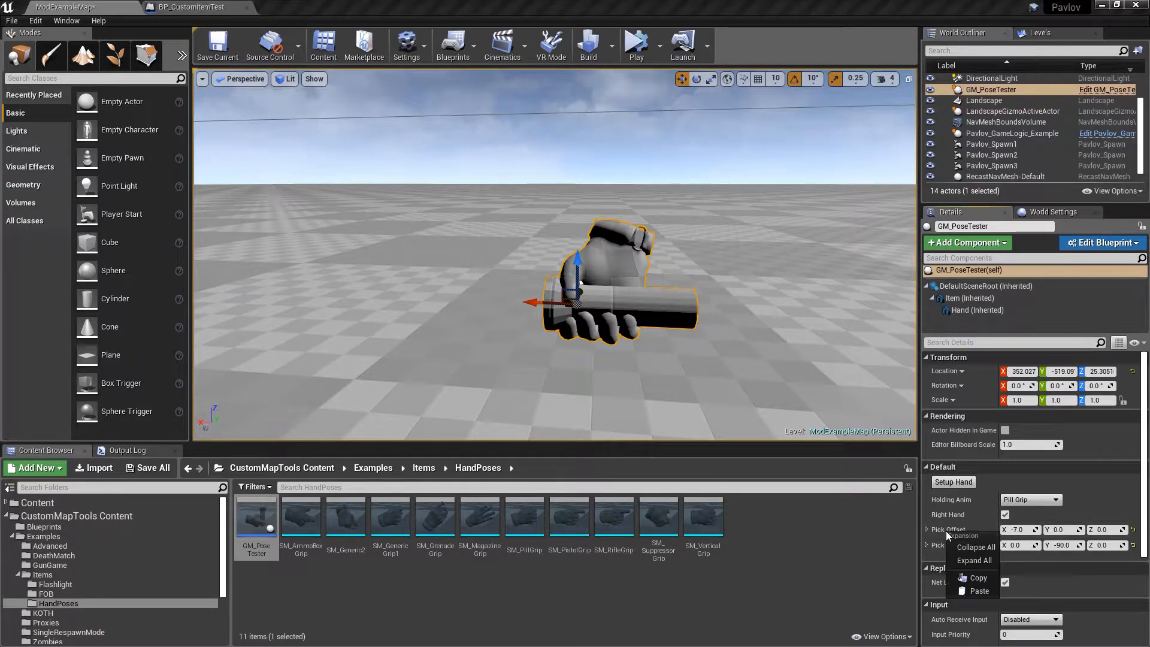
{"action": "left_click", "coordinate": [973, 578]}
{"action": "left_click", "coordinate": [190, 7]}
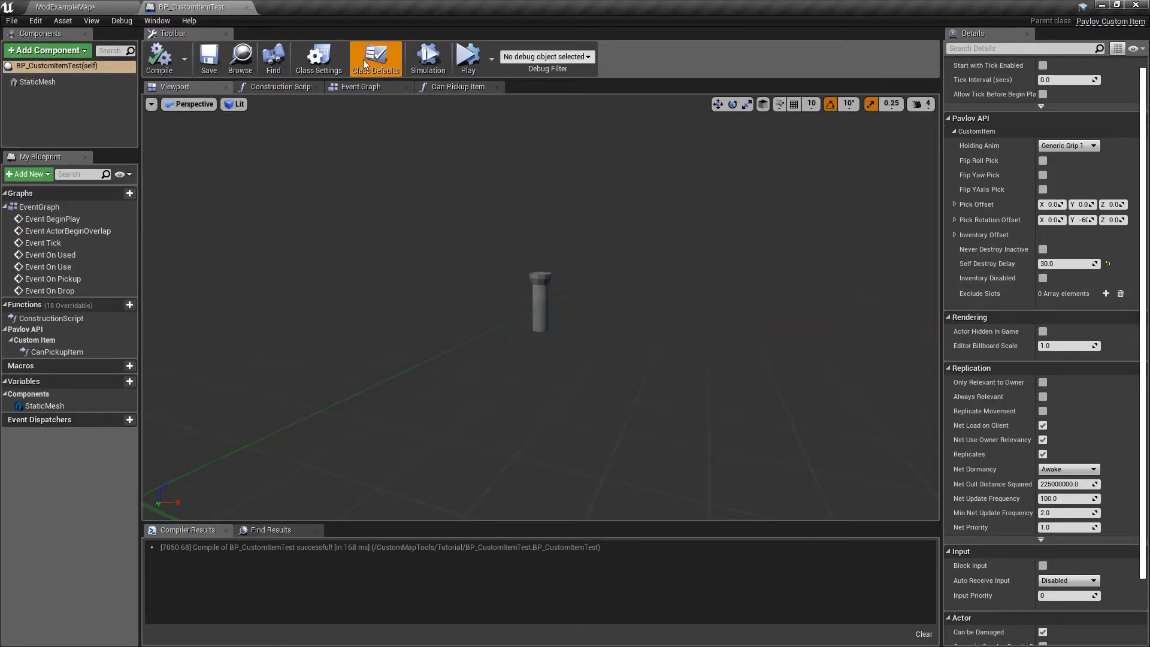
{"action": "right_click", "coordinate": [974, 208]}
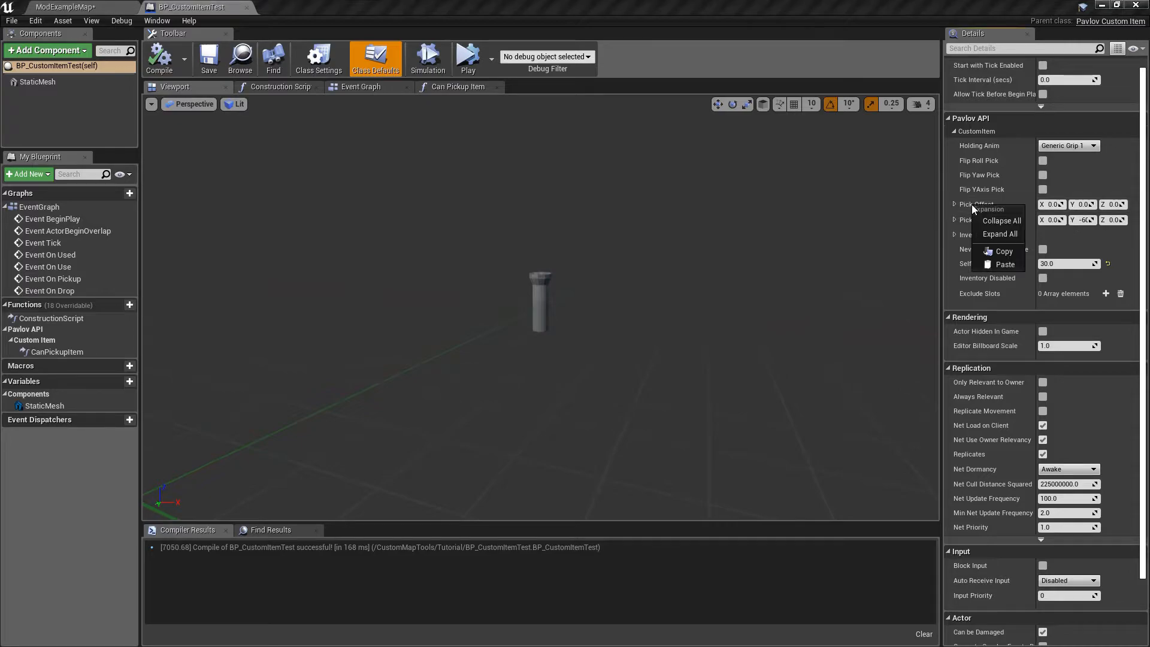
{"action": "left_click", "coordinate": [1001, 264]}
{"action": "left_click", "coordinate": [159, 57]}
Step: Copy the pose tester's Pick Rotation Offset into the same default of BP_CustomItemTest, compiling and saving the blueprint
{"action": "left_click", "coordinate": [64, 7]}
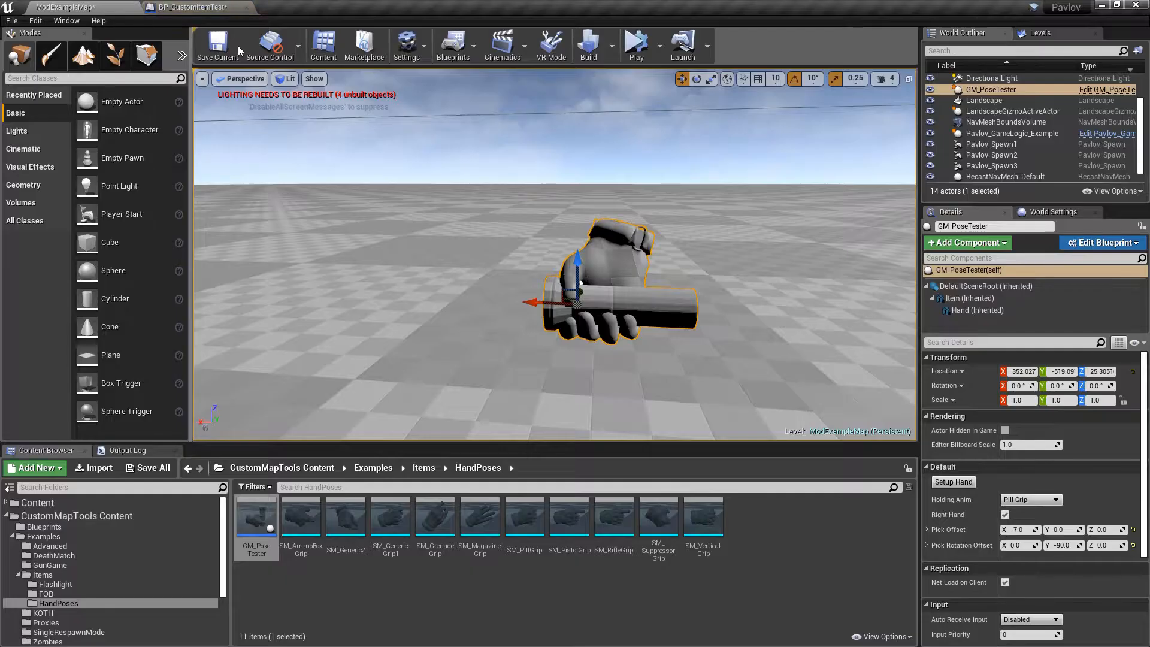
{"action": "right_click", "coordinate": [963, 547]}
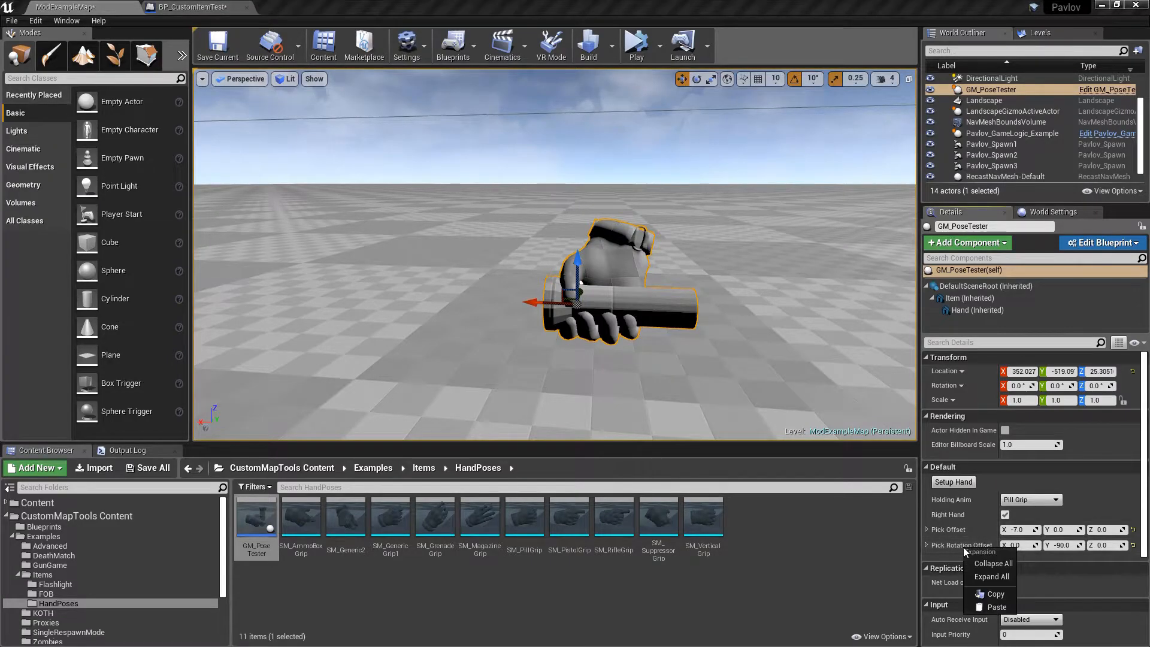
{"action": "left_click", "coordinate": [996, 594]}
{"action": "left_click", "coordinate": [193, 7]}
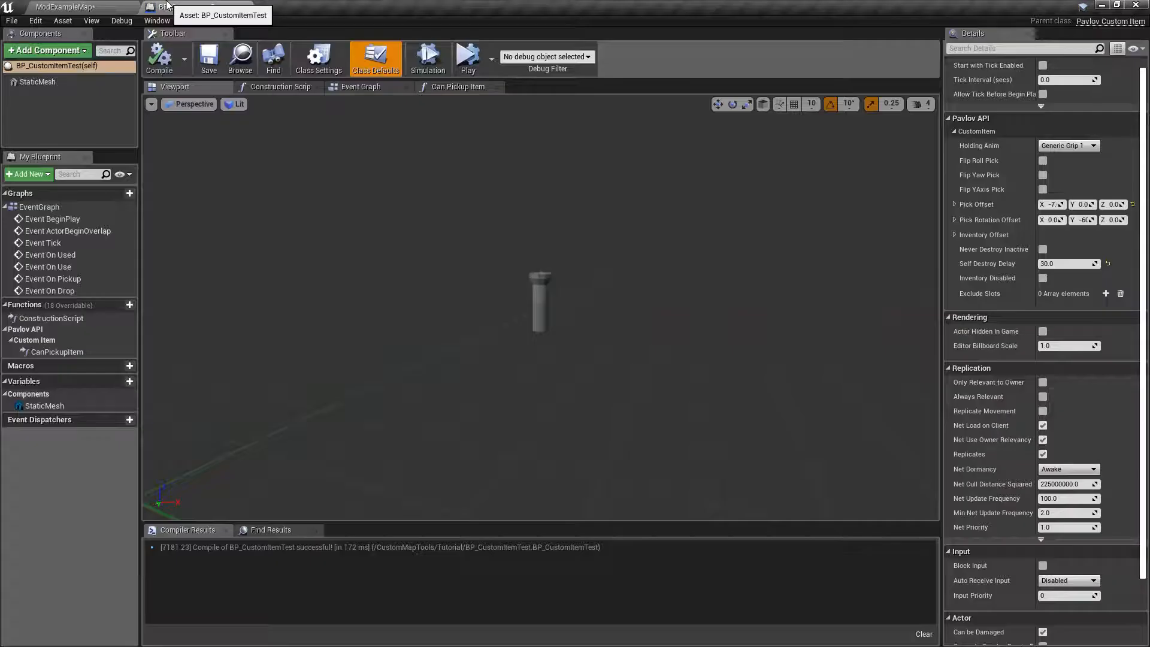
{"action": "right_click", "coordinate": [981, 221]}
{"action": "left_click", "coordinate": [1012, 280]}
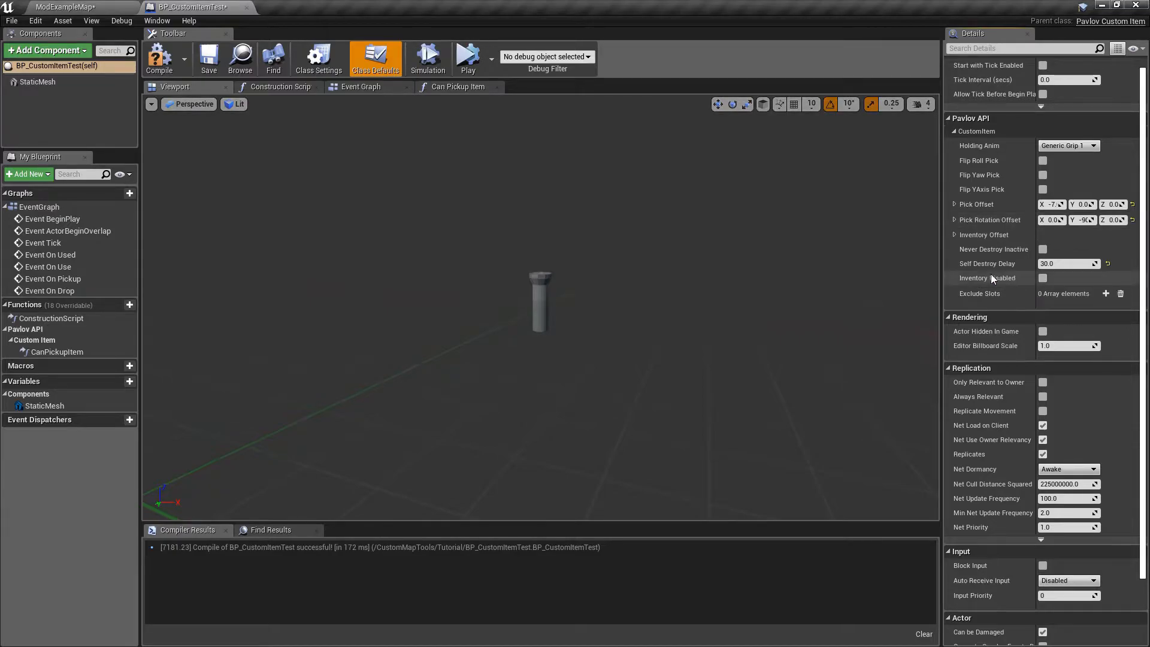
{"action": "left_click", "coordinate": [160, 56]}
{"action": "left_click", "coordinate": [210, 61]}
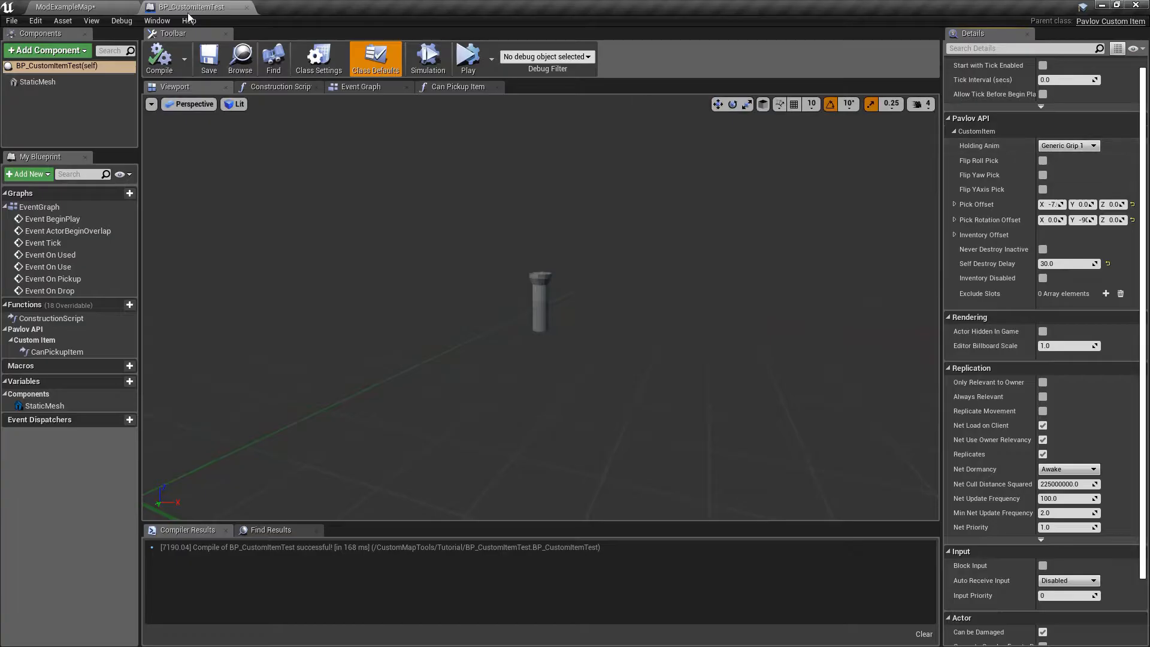
Step: Set the Holding Anim of BP_CustomItemTest to Pill Grip to match the pose tester, and compile and save it
{"action": "left_click", "coordinate": [66, 7]}
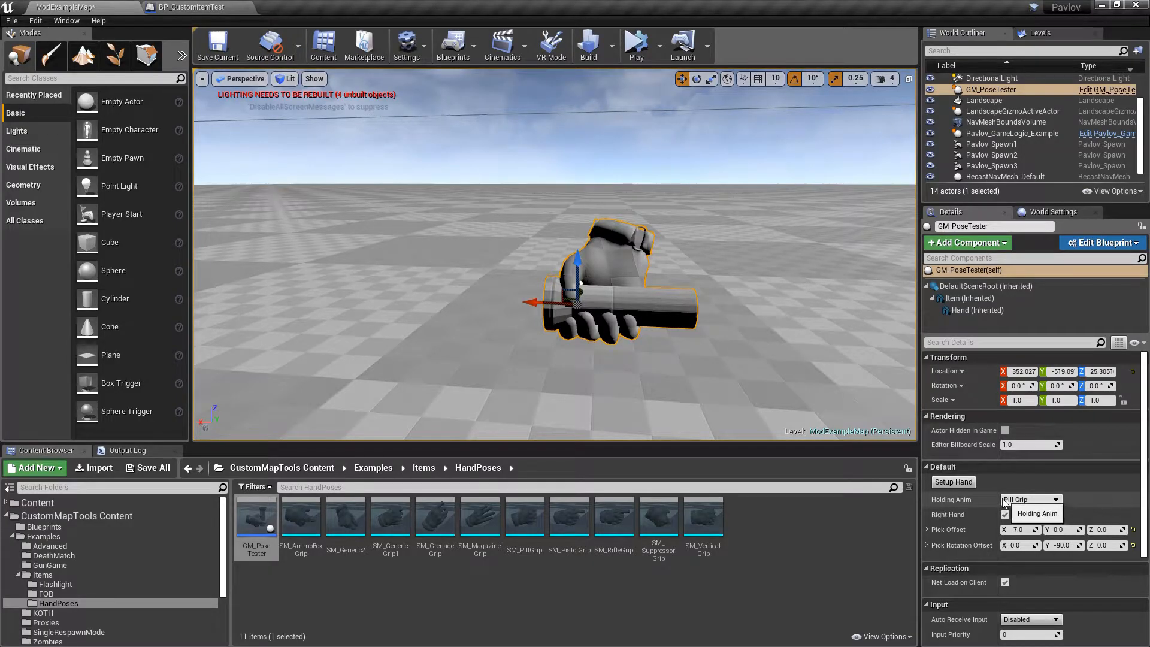
{"action": "left_click", "coordinate": [162, 6]}
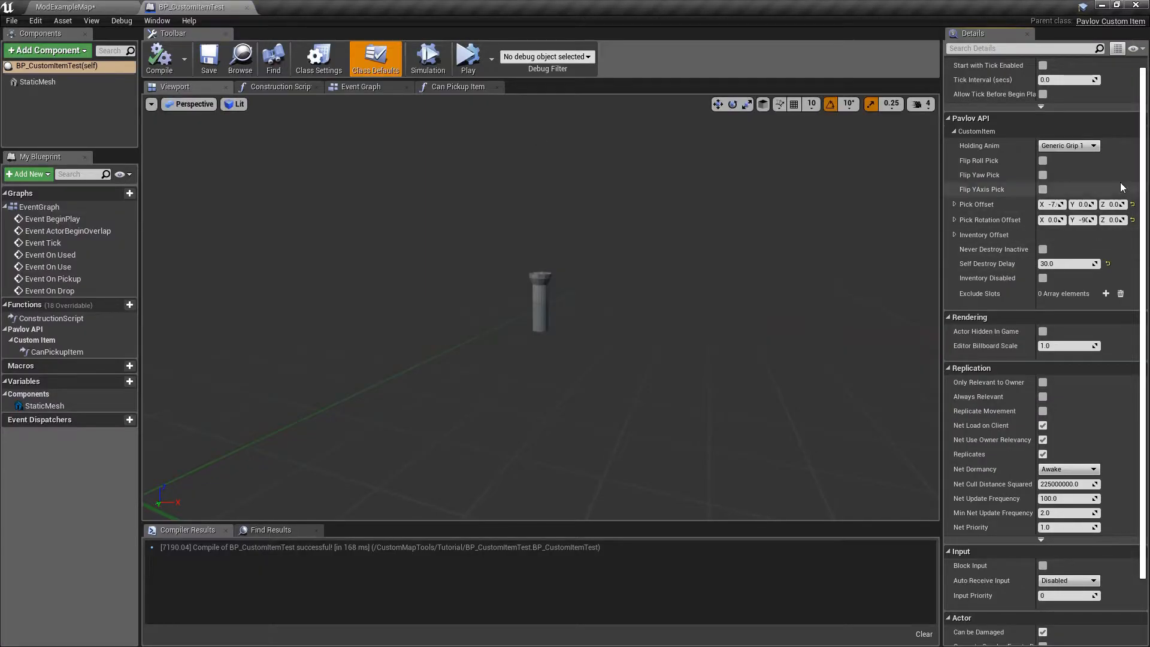
{"action": "left_click", "coordinate": [1070, 146]}
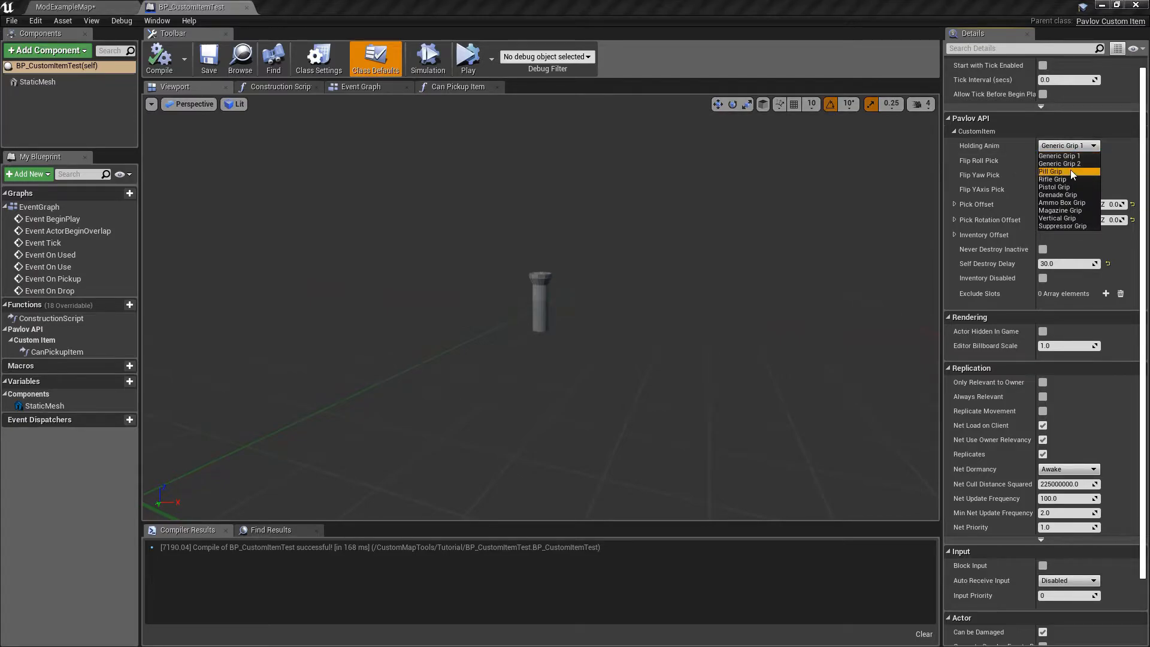
{"action": "left_click", "coordinate": [1069, 170]}
{"action": "left_click", "coordinate": [163, 59]}
{"action": "left_click", "coordinate": [209, 58]}
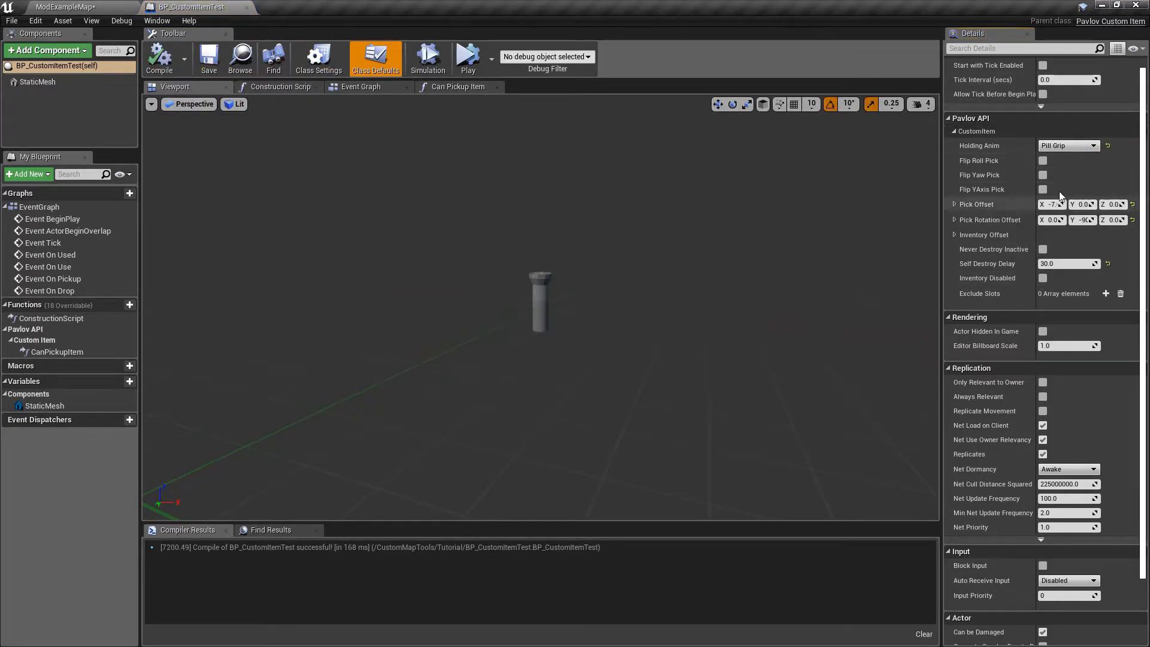
Step: Preview the left-hand grip by disabling Right Hand on the pose tester and rerunning Setup Hand, and re-enable Right Hand
{"action": "left_click", "coordinate": [104, 6]}
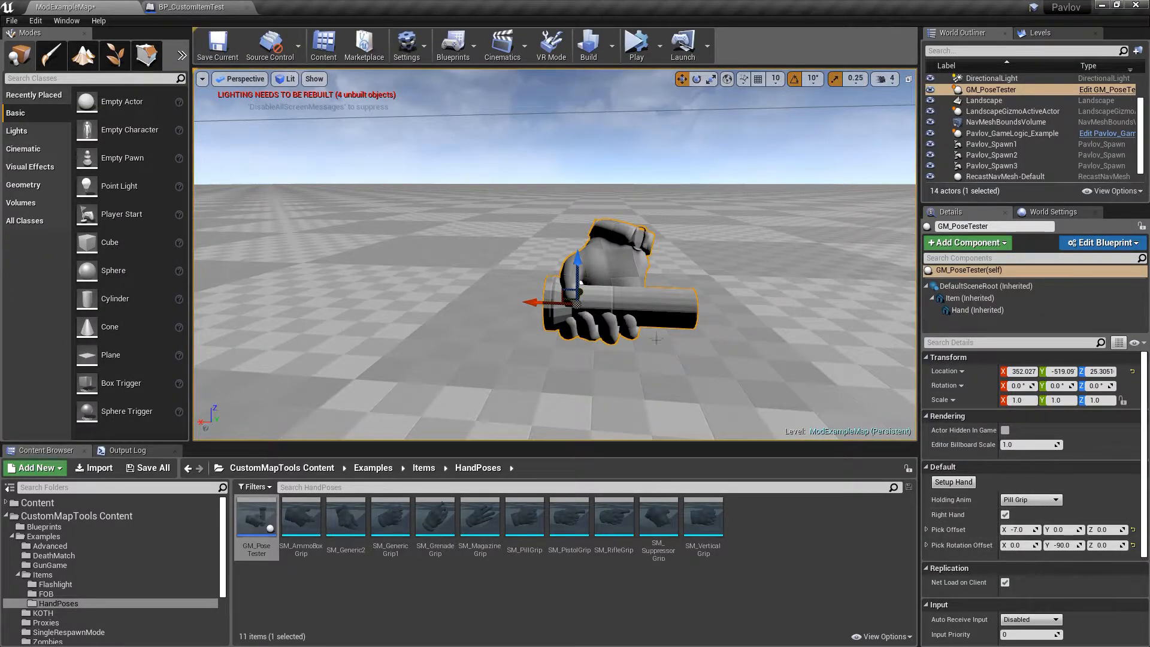
{"action": "left_click", "coordinate": [1005, 515]}
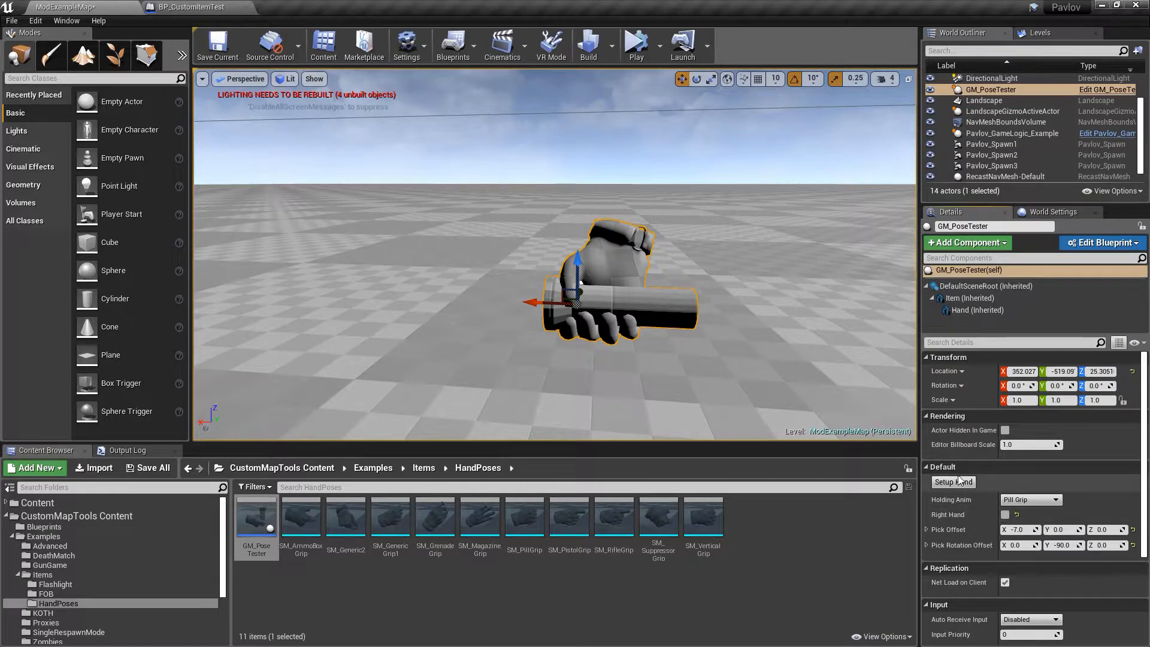
{"action": "left_click", "coordinate": [958, 482]}
{"action": "right_click_drag", "start_coordinate": [599, 257], "coordinate": [479, 323]}
{"action": "mouse_move", "coordinate": [817, 245]}
{"action": "right_mouse_down"}
{"action": "mouse_move", "coordinate": [754, 240]}
{"action": "mouse_move", "coordinate": [827, 275]}
{"action": "mouse_move", "coordinate": [816, 245]}
{"action": "right_mouse_up"}
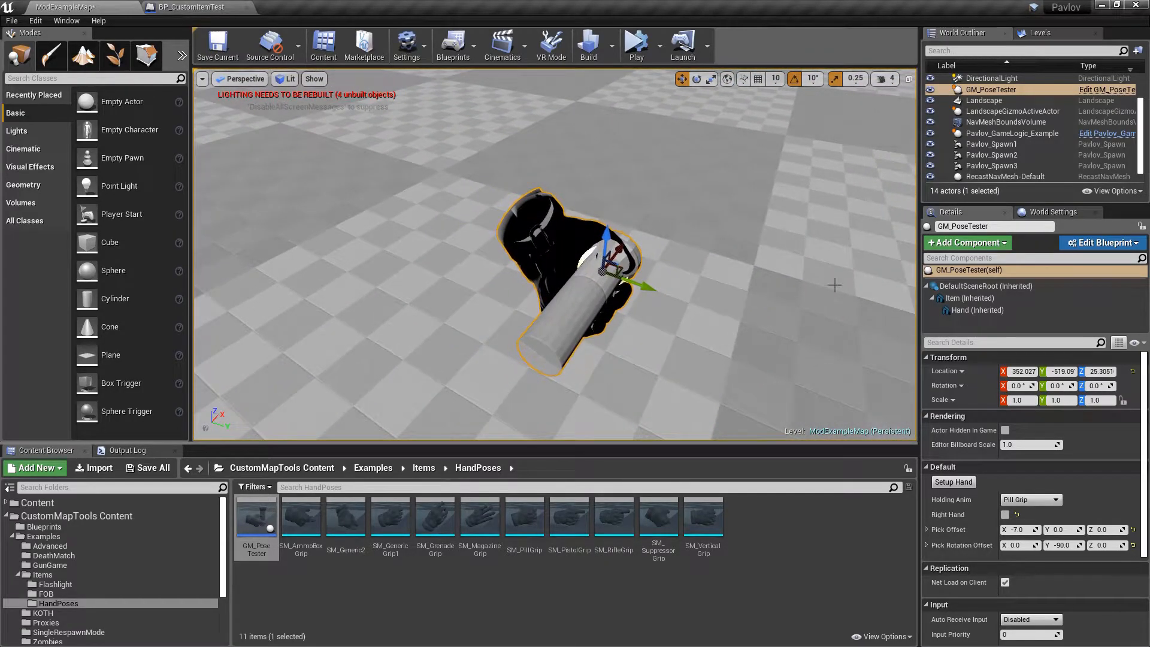
{"action": "left_click", "coordinate": [1005, 515]}
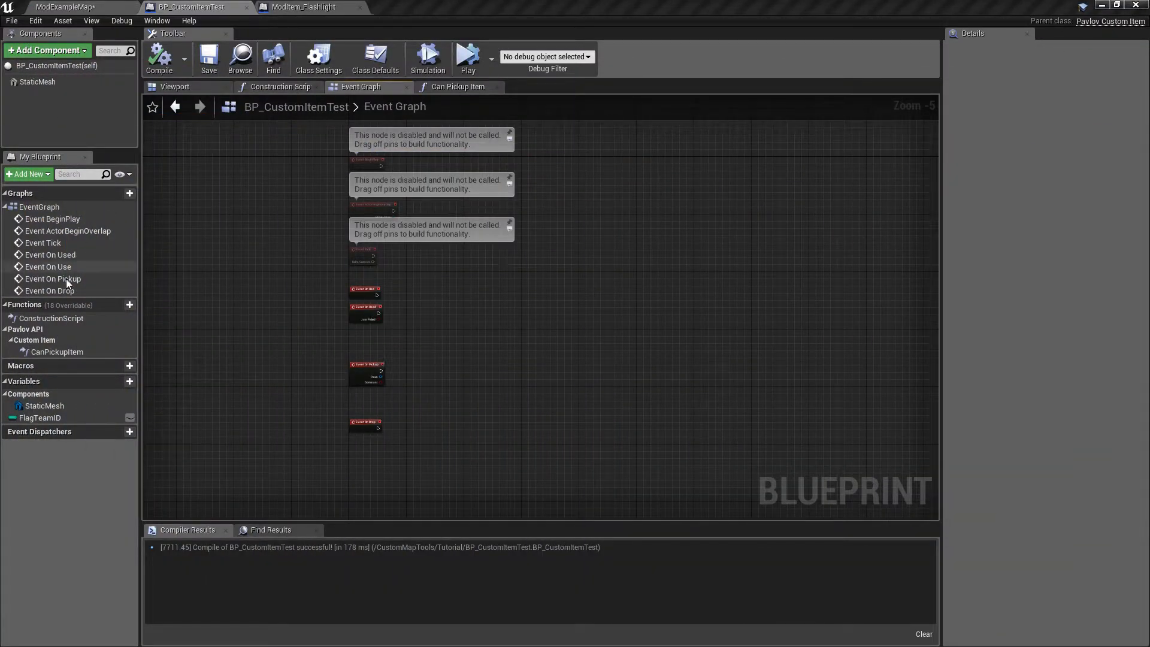
Step: Open the CanPickupItem function of BP_CustomItemTest and examine how it compares the player's team ID with FlagTeamID
{"action": "left_click", "coordinate": [46, 352]}
{"action": "double_click", "coordinate": [45, 352]}
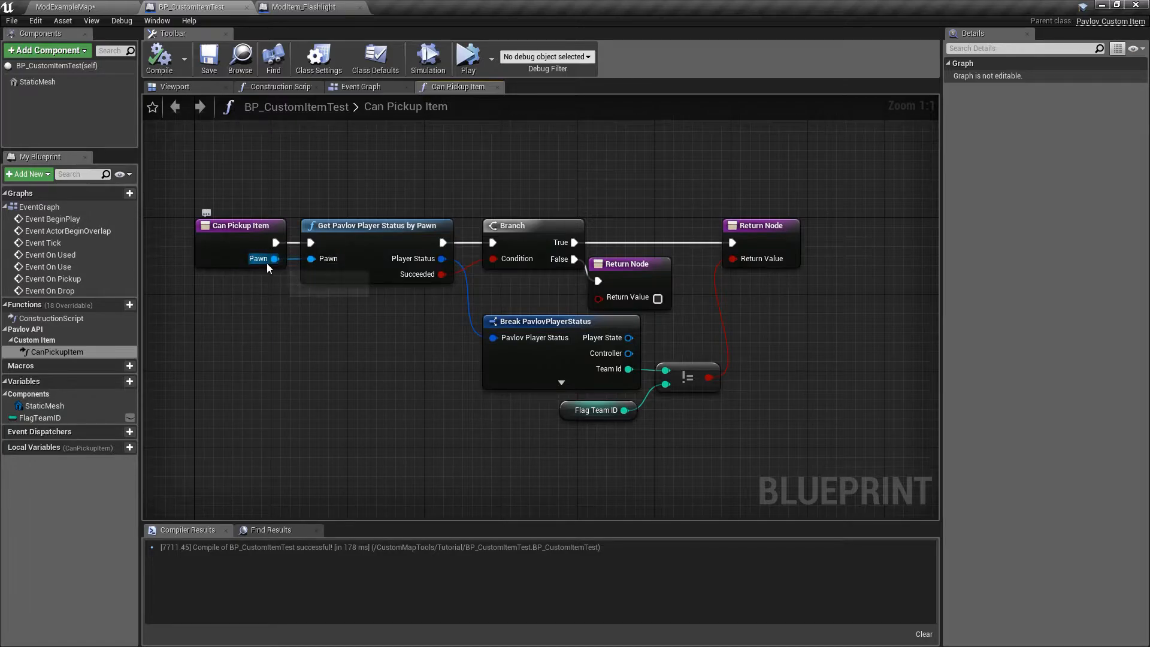
{"action": "right_click_drag", "start_coordinate": [437, 327], "coordinate": [385, 328]}
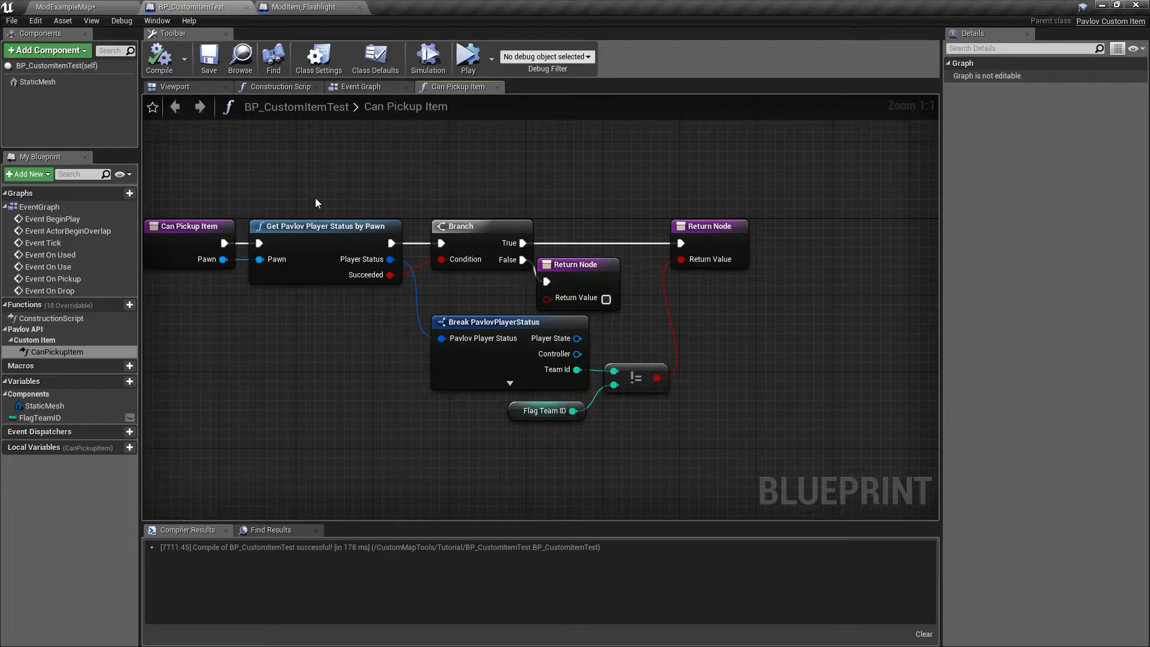
{"action": "right_click_drag", "start_coordinate": [413, 228], "coordinate": [332, 214]}
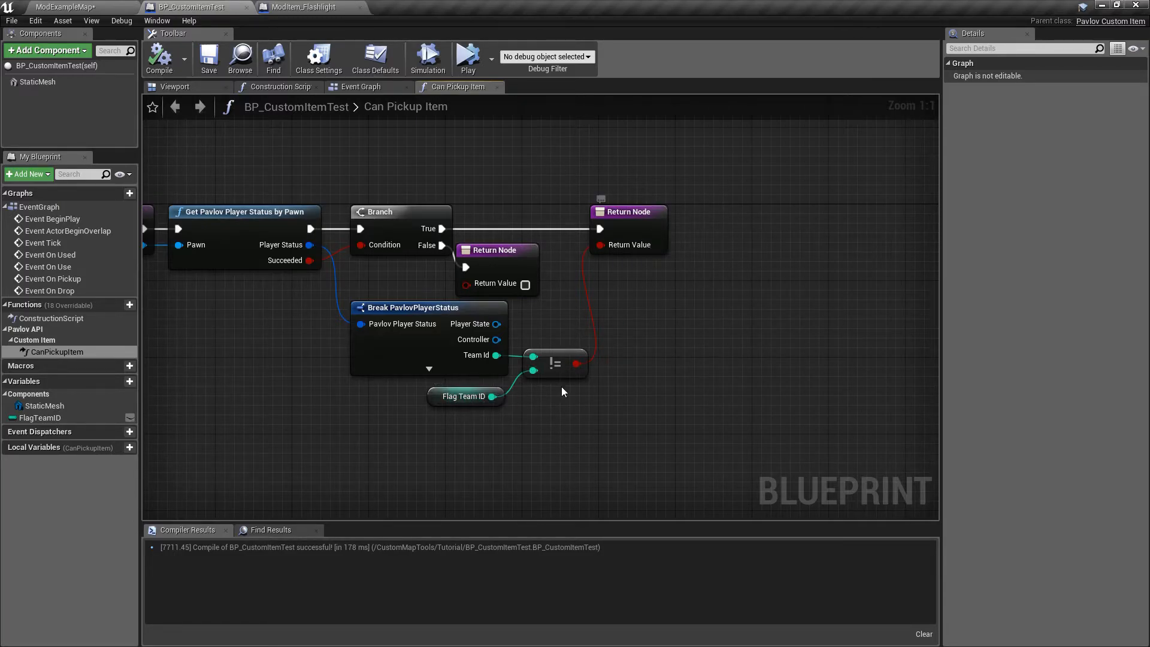
{"action": "right_click_drag", "start_coordinate": [432, 171], "coordinate": [592, 180]}
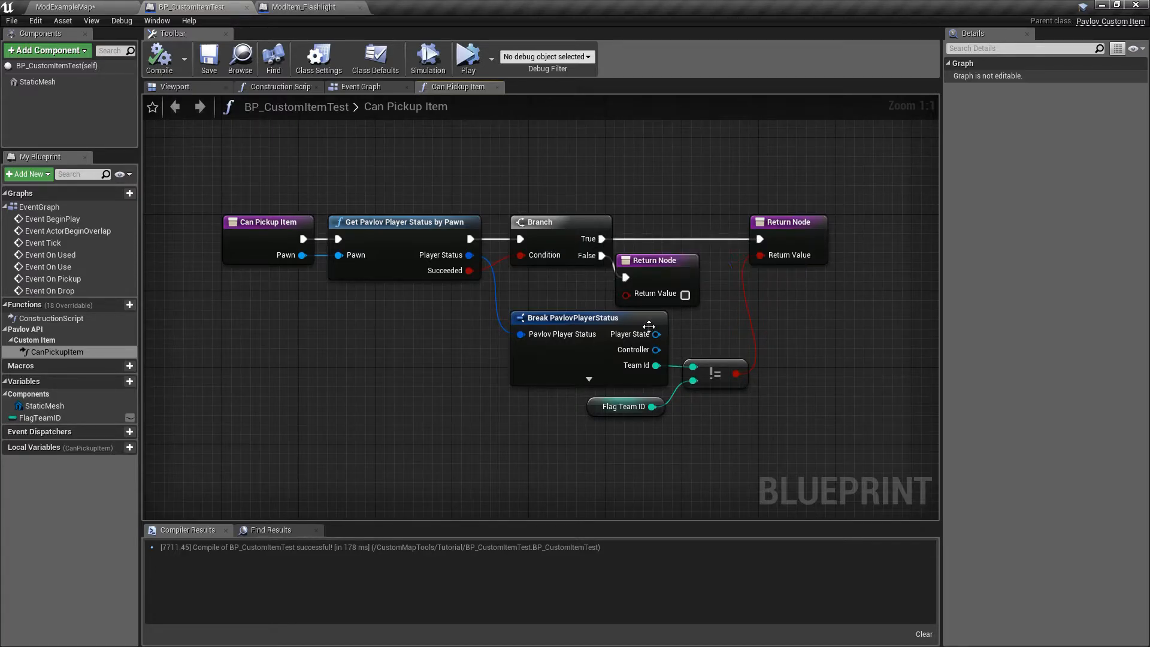
Step: Open the ModItem_Flashlight example blueprint from the Flashlight folder to view its event graph
{"action": "left_click", "coordinate": [361, 87]}
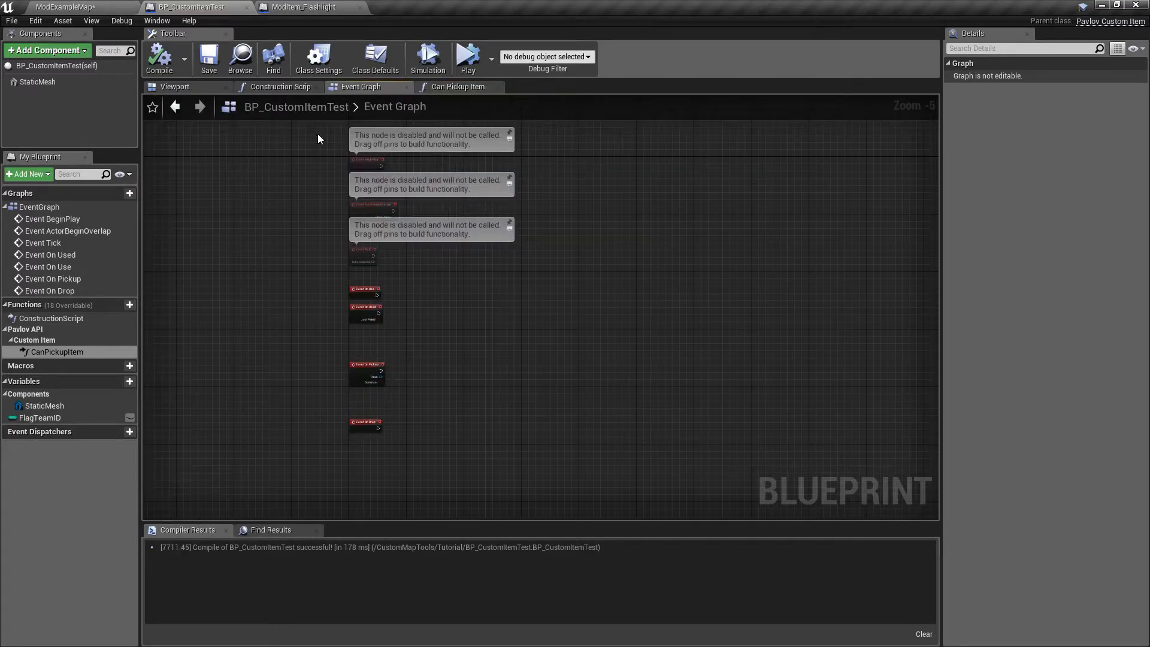
{"action": "left_click", "coordinate": [95, 6]}
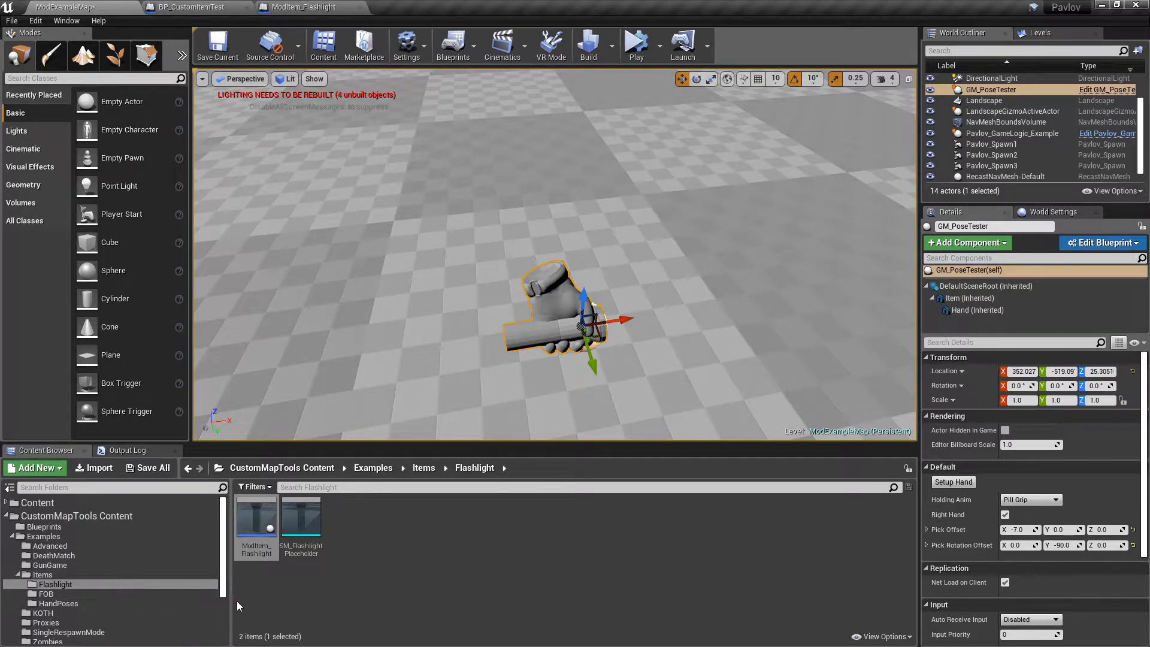
{"action": "double_click", "coordinate": [269, 529]}
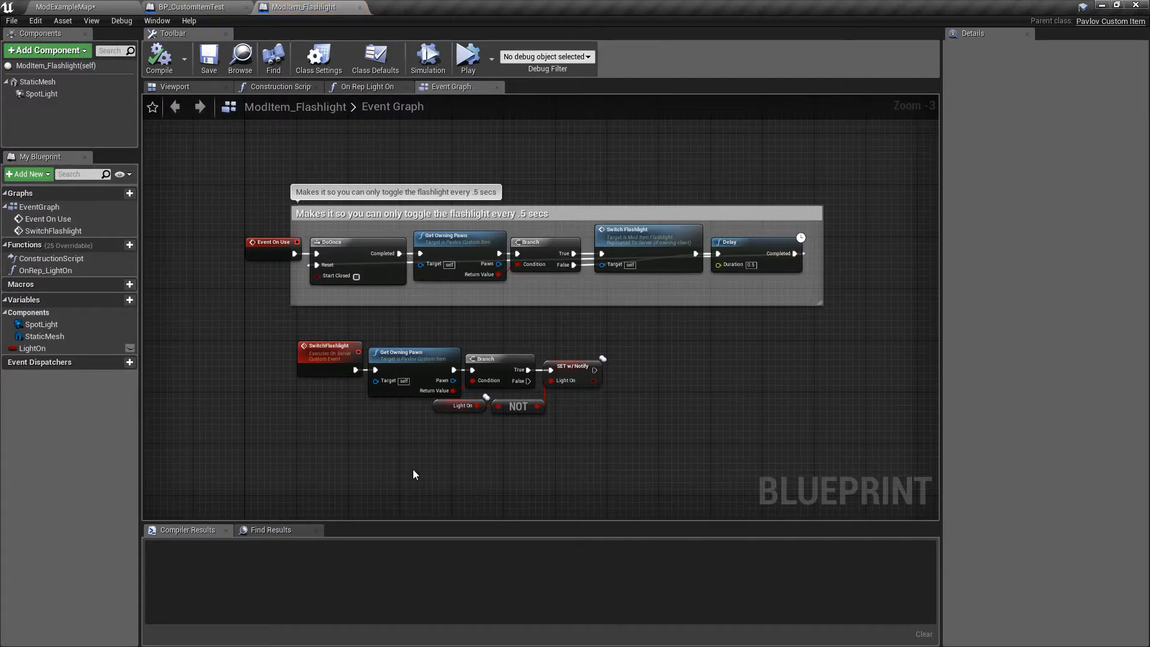
Step: Switch to the Custom Items flowchart in Creately and examine the path from Bob's trigger press through the authority check into the Server section
{"action": "left_click_drag", "start_coordinate": [1149, 323], "coordinate": [689, 1]}
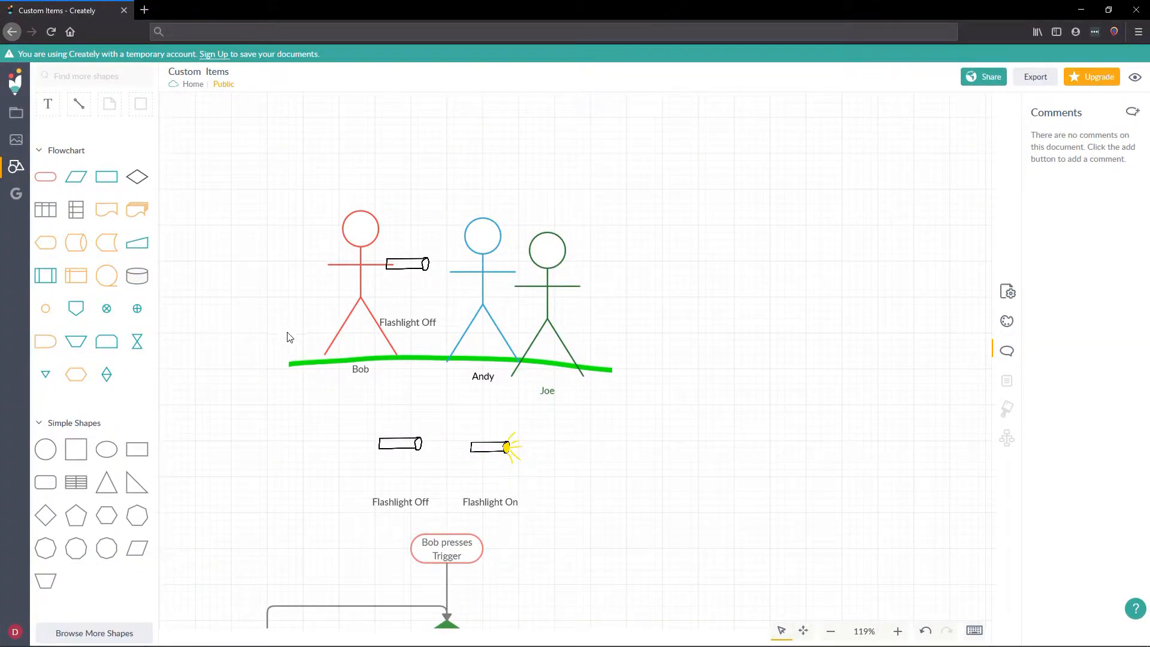
{"action": "left_click_drag", "start_coordinate": [298, 430], "coordinate": [336, 382]}
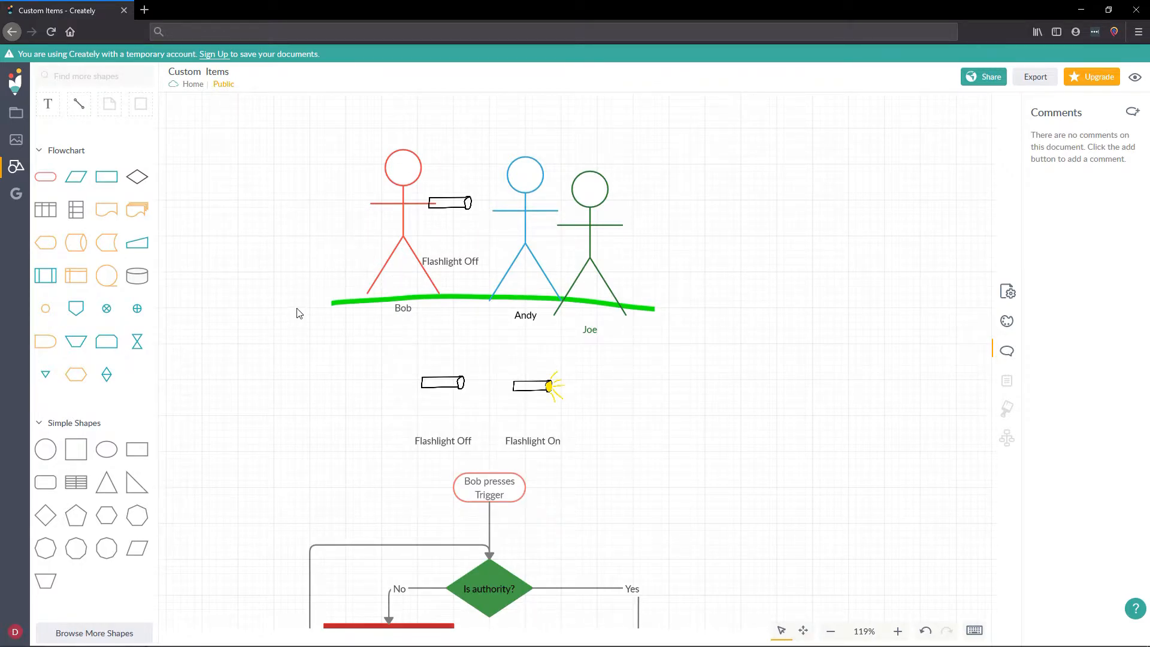
{"action": "left_click_drag", "start_coordinate": [308, 531], "coordinate": [317, 306]}
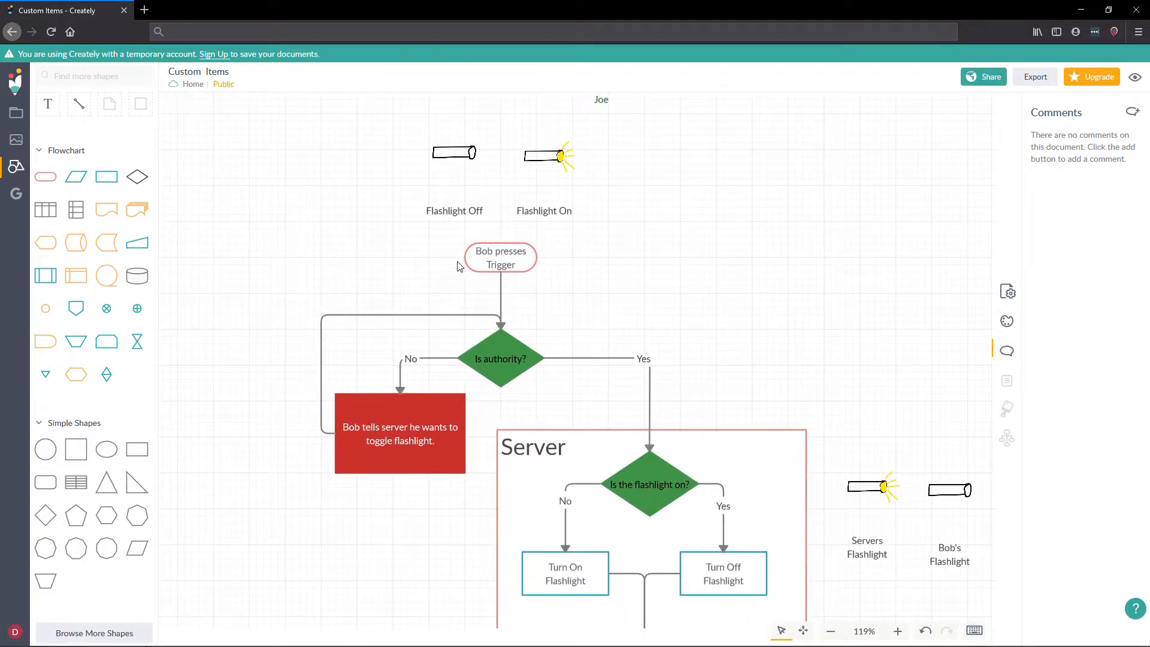
{"action": "right_click_drag", "start_coordinate": [689, 351], "coordinate": [673, 325]}
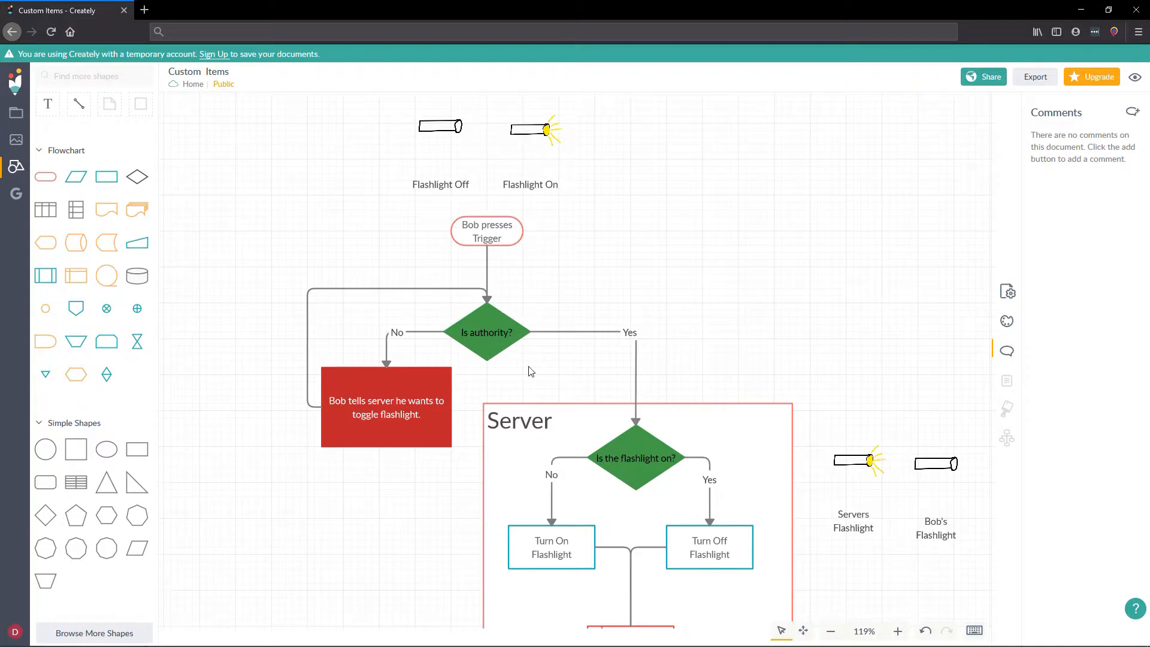
{"action": "right_click_drag", "start_coordinate": [567, 324], "coordinate": [458, 231]}
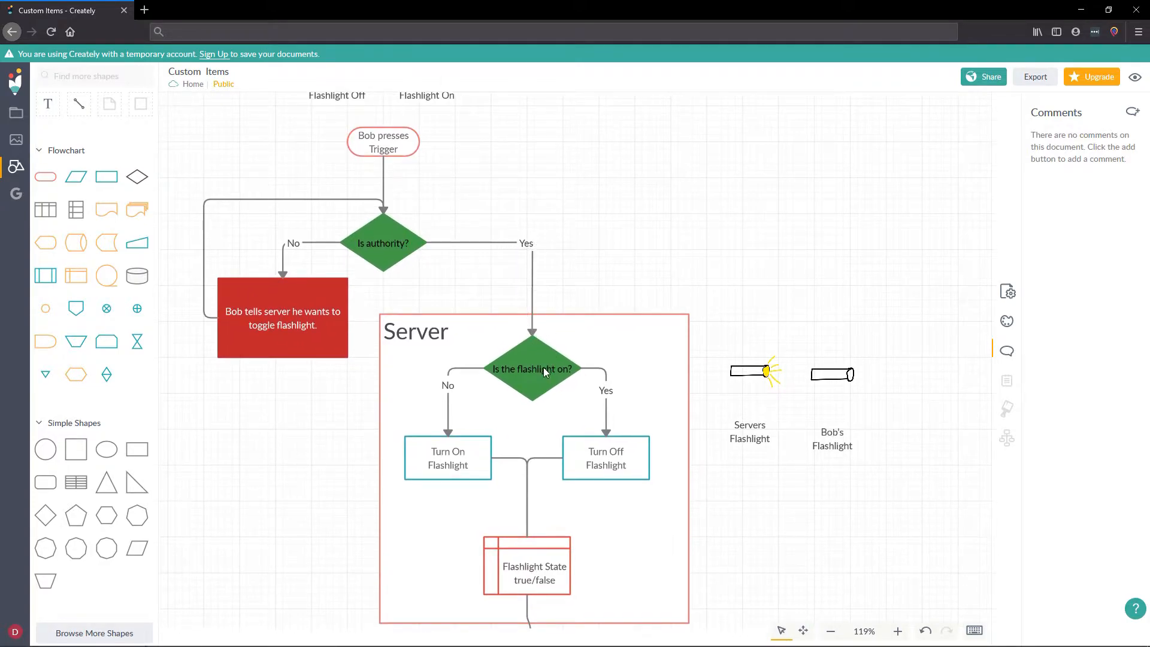
{"action": "right_click_drag", "start_coordinate": [406, 376], "coordinate": [406, 299]}
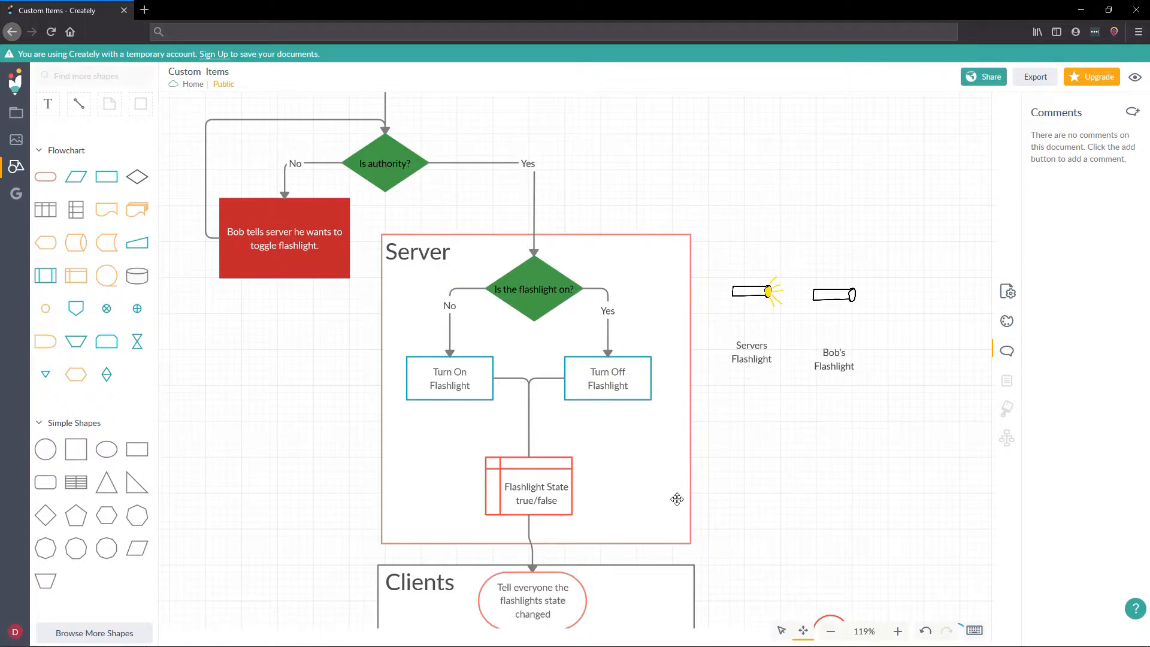
Step: Examine how the flowchart passes the server's Flashlight State to the Clients section and on to the light visibility branches
{"action": "scroll", "coordinate": [677, 495], "scroll_direction": "down", "scroll_amount": 5}
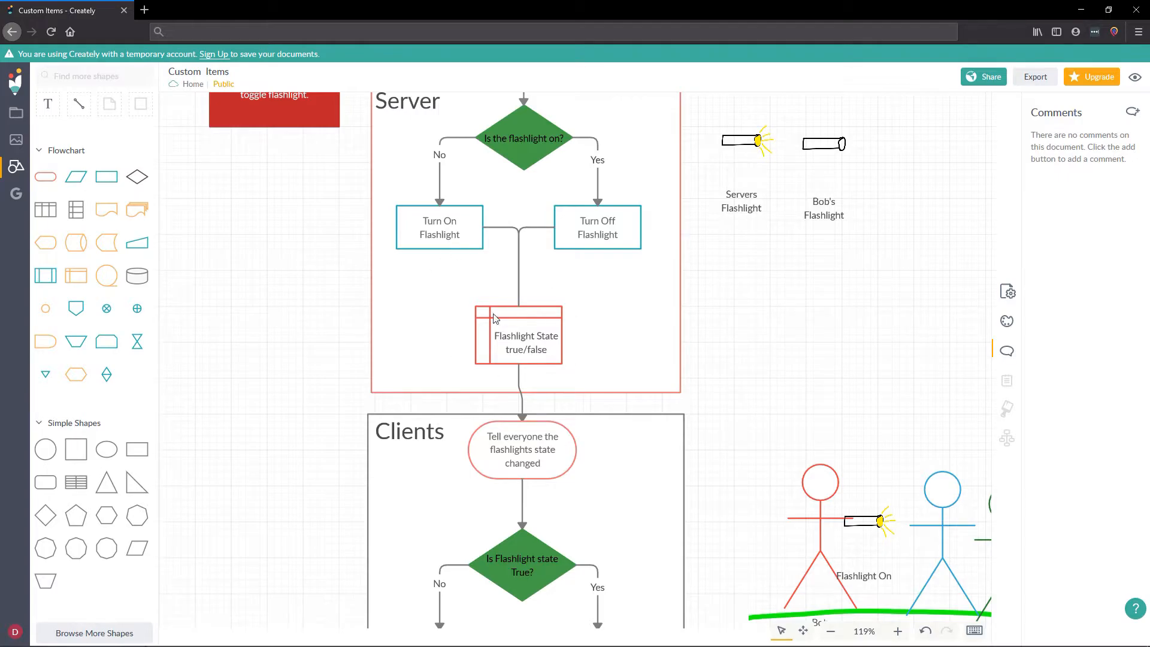
{"action": "key", "text": "space"}
{"action": "left_click_drag", "start_coordinate": [582, 341], "coordinate": [549, 267]}
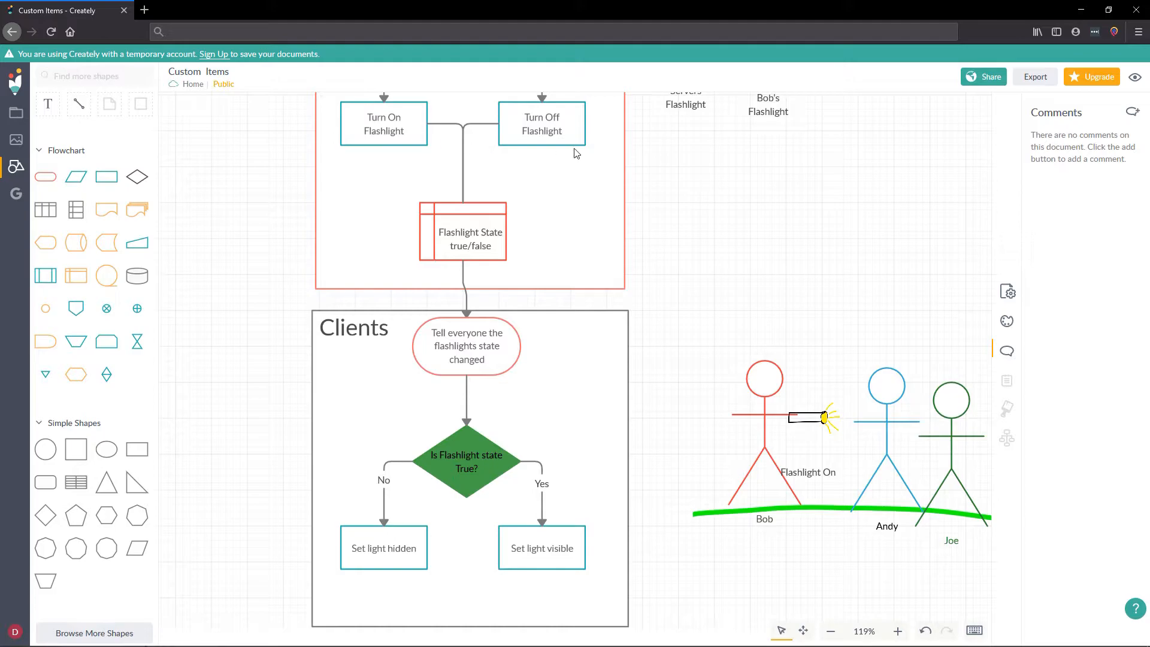
{"action": "scroll", "coordinate": [563, 316], "scroll_direction": "up", "scroll_amount": 5}
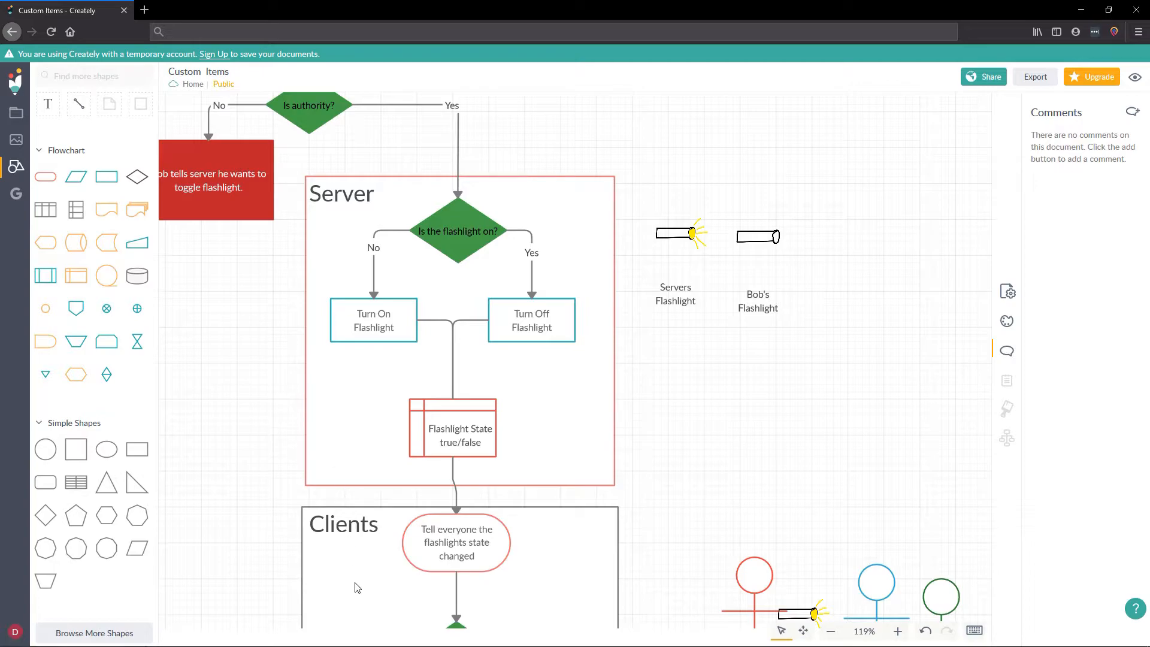
{"action": "left_click_drag", "start_coordinate": [282, 482], "coordinate": [318, 272]}
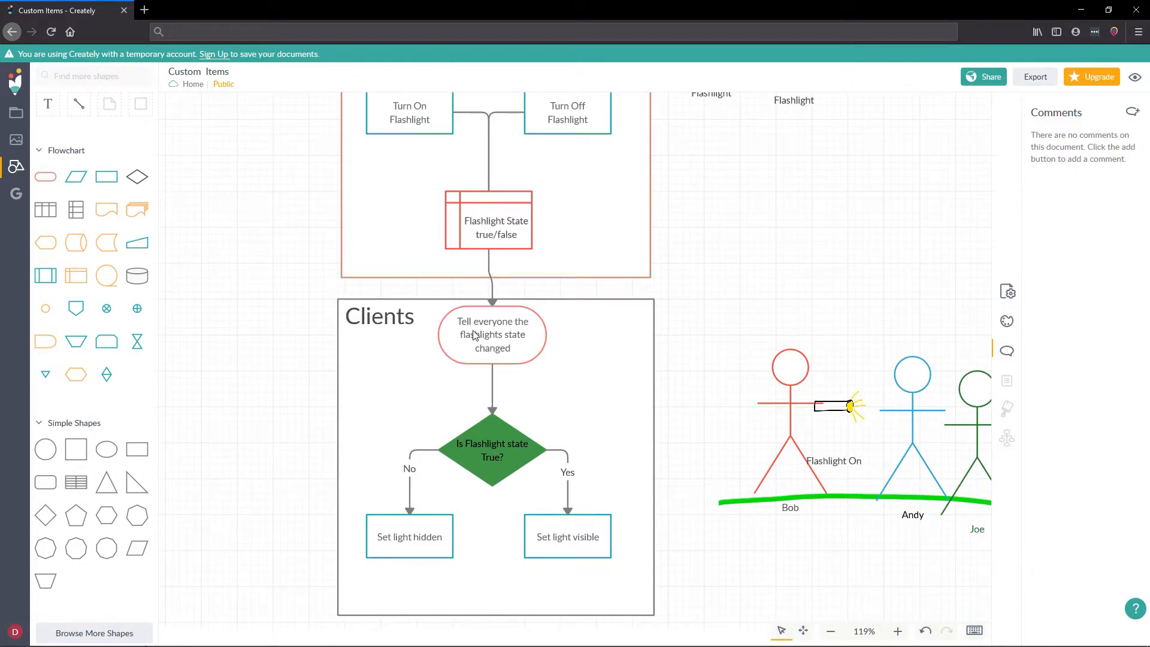
{"action": "left_click_drag", "start_coordinate": [571, 382], "coordinate": [563, 338]}
{"action": "scroll", "coordinate": [562, 338], "scroll_direction": "down", "scroll_amount": 3}
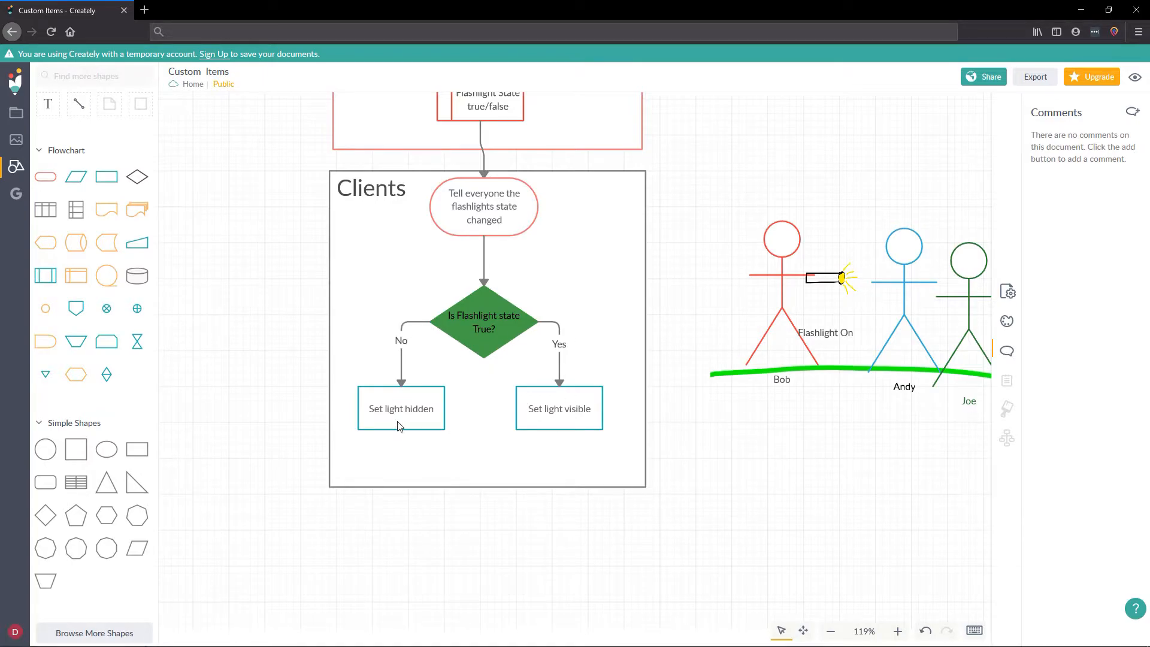
{"action": "right_click_drag", "start_coordinate": [833, 420], "coordinate": [503, 455]}
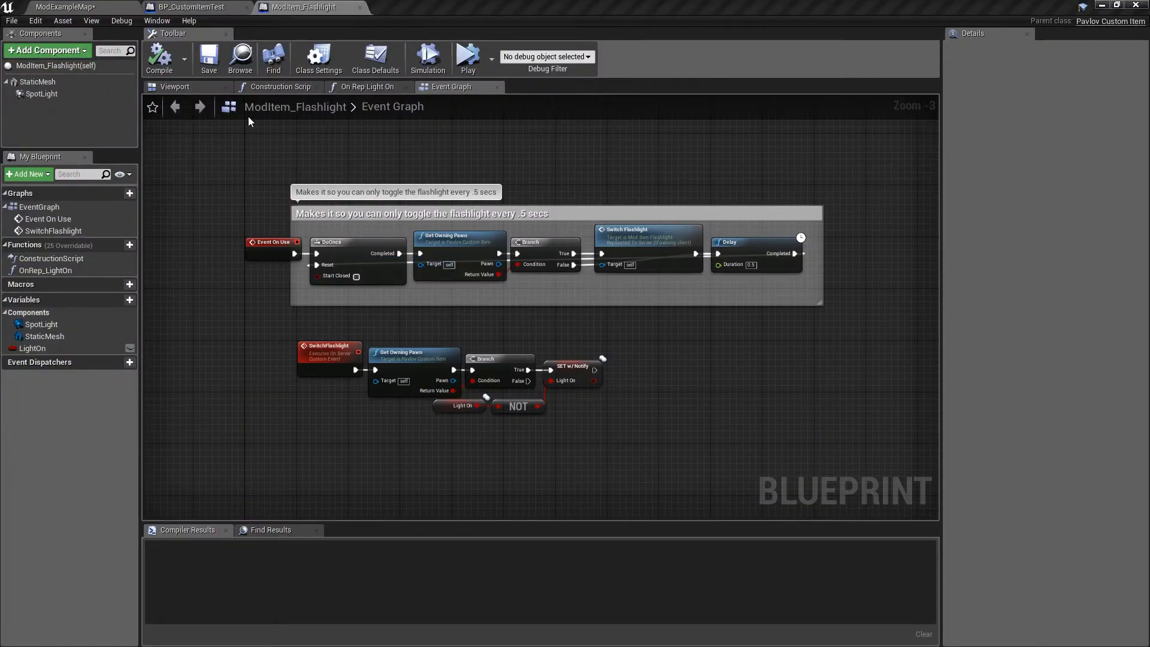
Step: Examine the Event On Use chain in the ModItem_Flashlight event graph, from DoOnce and Get Owning Pawn through to the Switch Flashlight call
{"action": "left_click", "coordinate": [266, 246]}
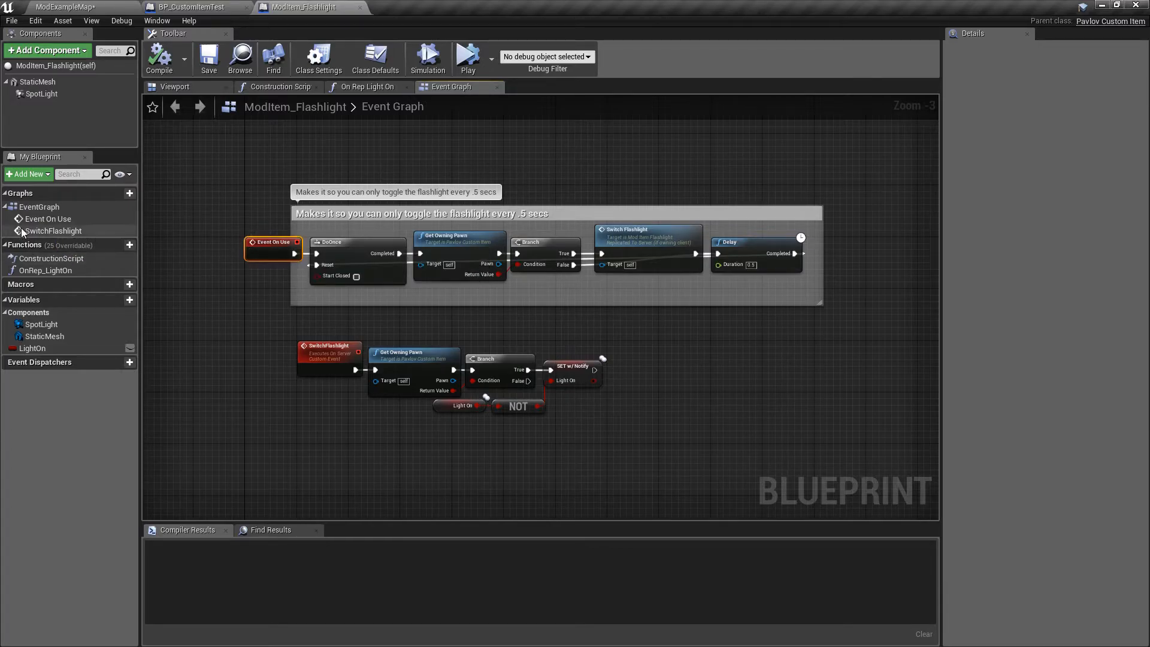
{"action": "right_click_drag", "start_coordinate": [698, 143], "coordinate": [664, 156]}
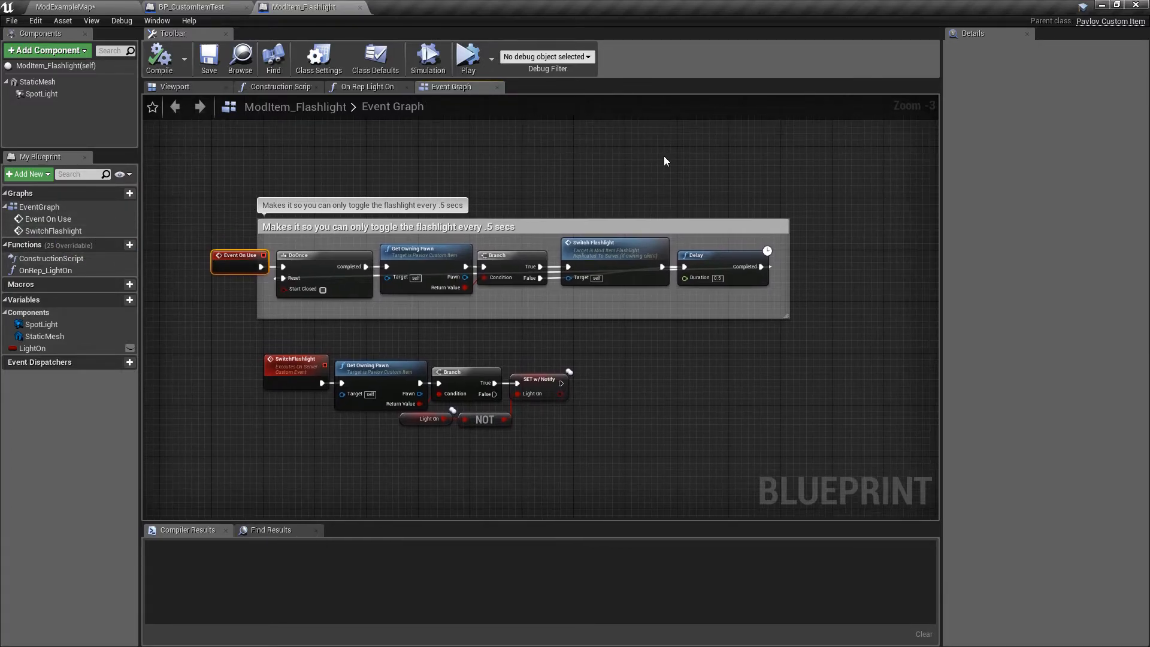
{"action": "left_click", "coordinate": [304, 269]}
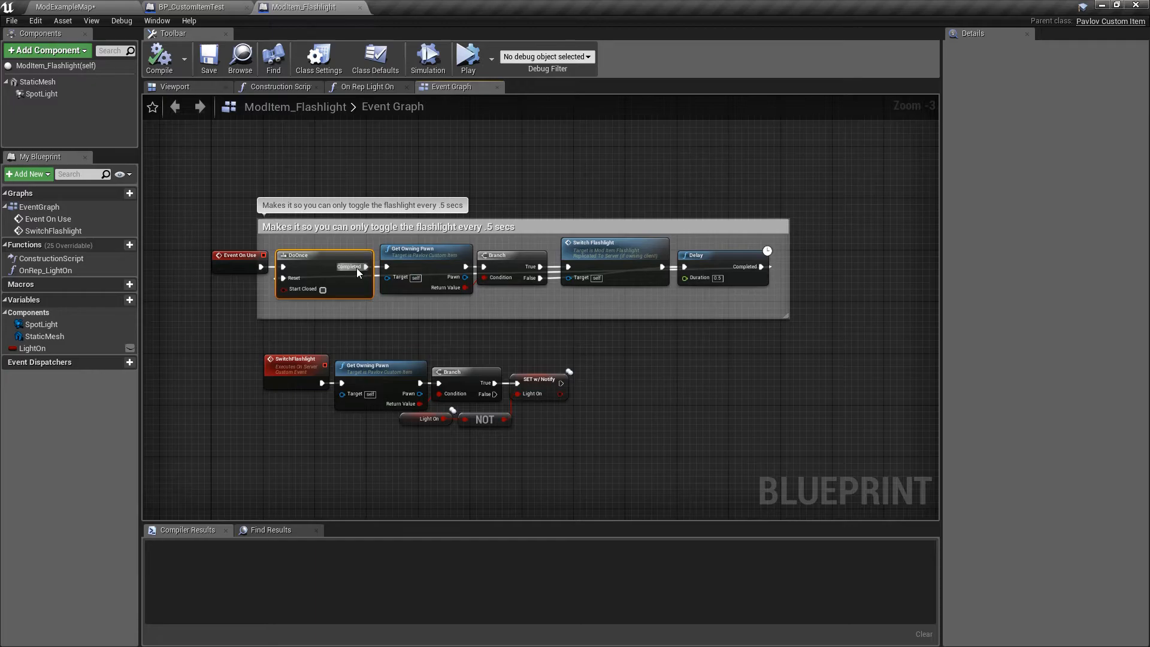
{"action": "left_click", "coordinate": [419, 265]}
{"action": "right_click_drag", "start_coordinate": [617, 313], "coordinate": [517, 304]}
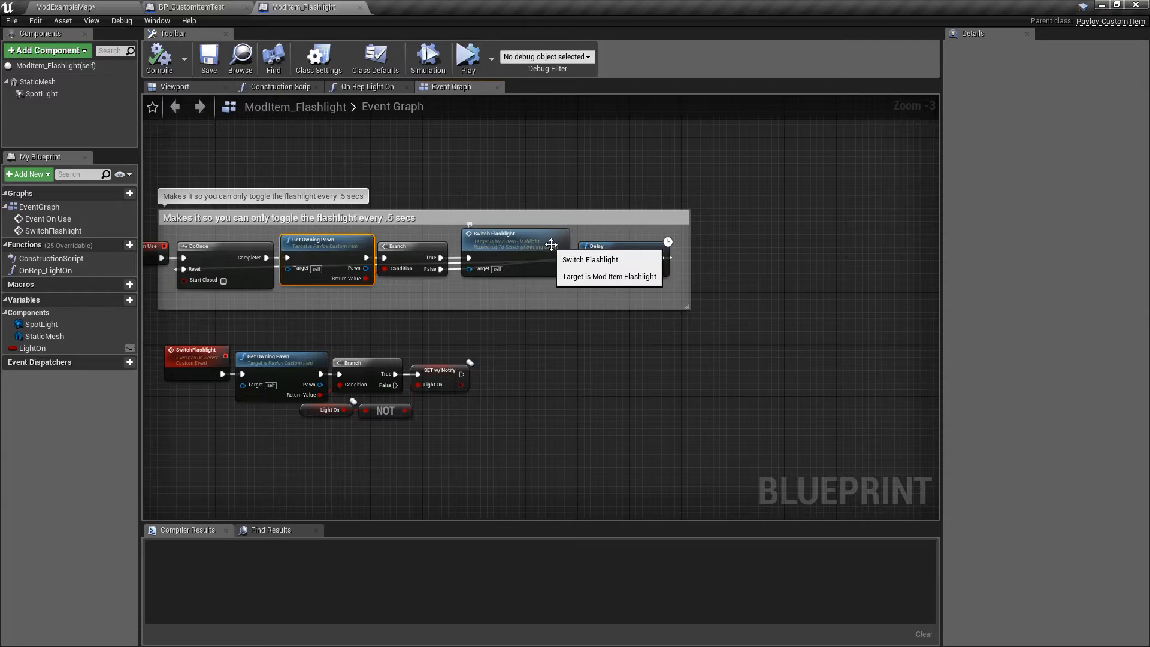
{"action": "left_click", "coordinate": [482, 242]}
{"action": "right_click_drag", "start_coordinate": [482, 242], "coordinate": [632, 185]}
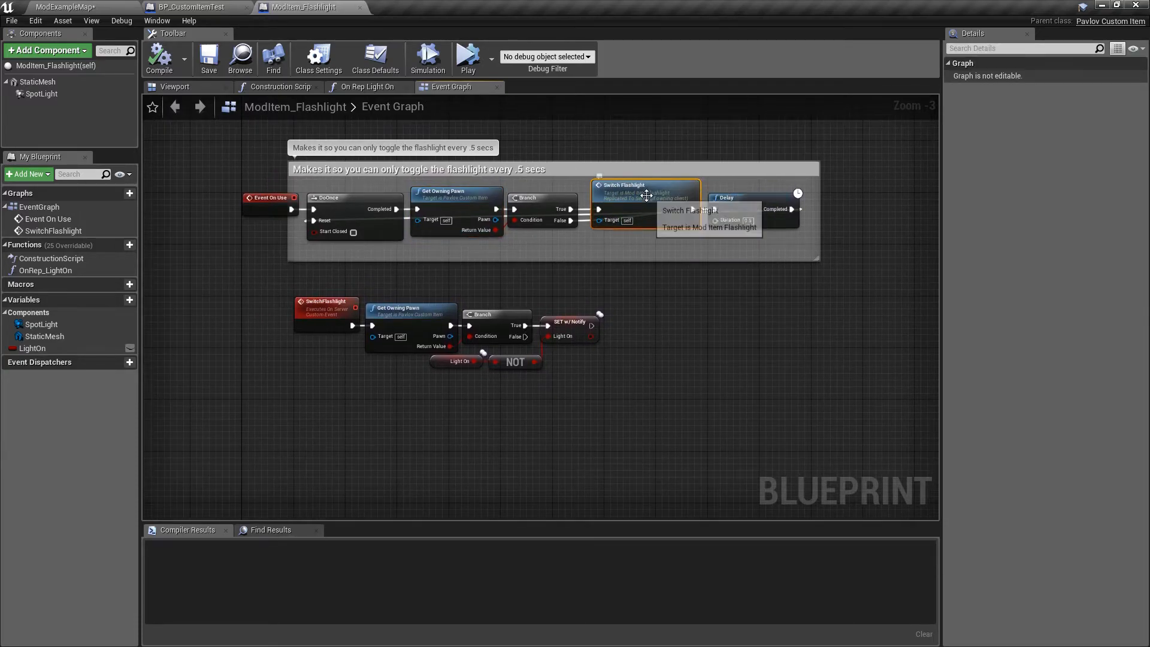
Step: Go to the SwitchFlashlight event's definition and examine its replication setting alongside the flowchart and the call that triggers it
{"action": "double_click", "coordinate": [608, 212]}
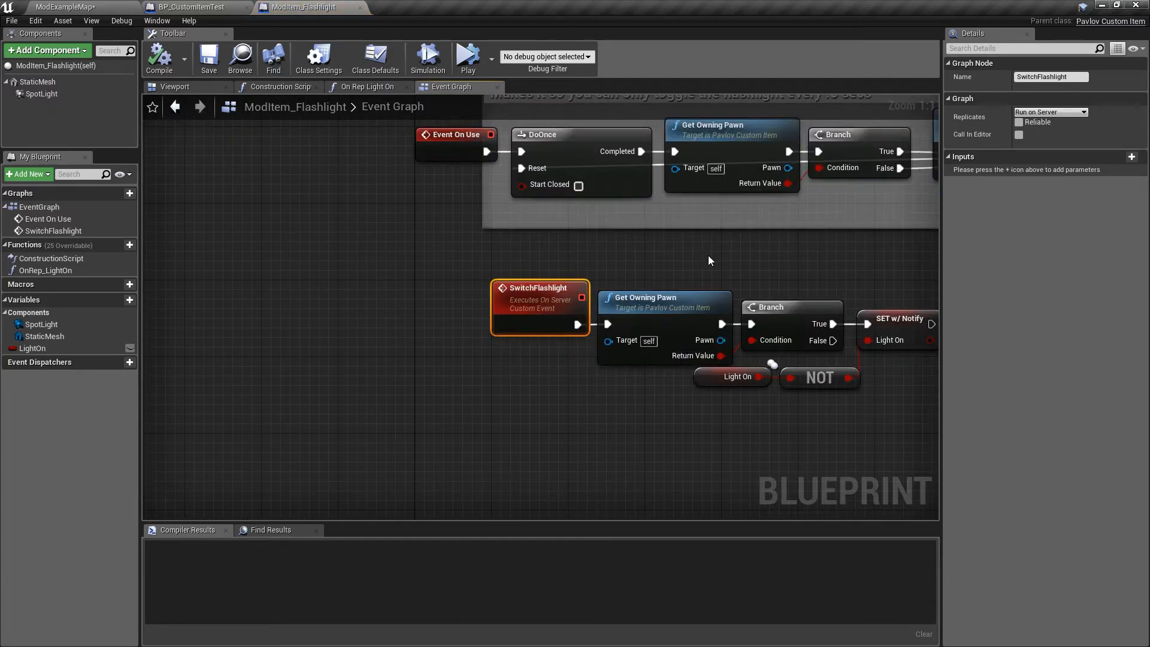
{"action": "right_click_drag", "start_coordinate": [707, 255], "coordinate": [520, 232]}
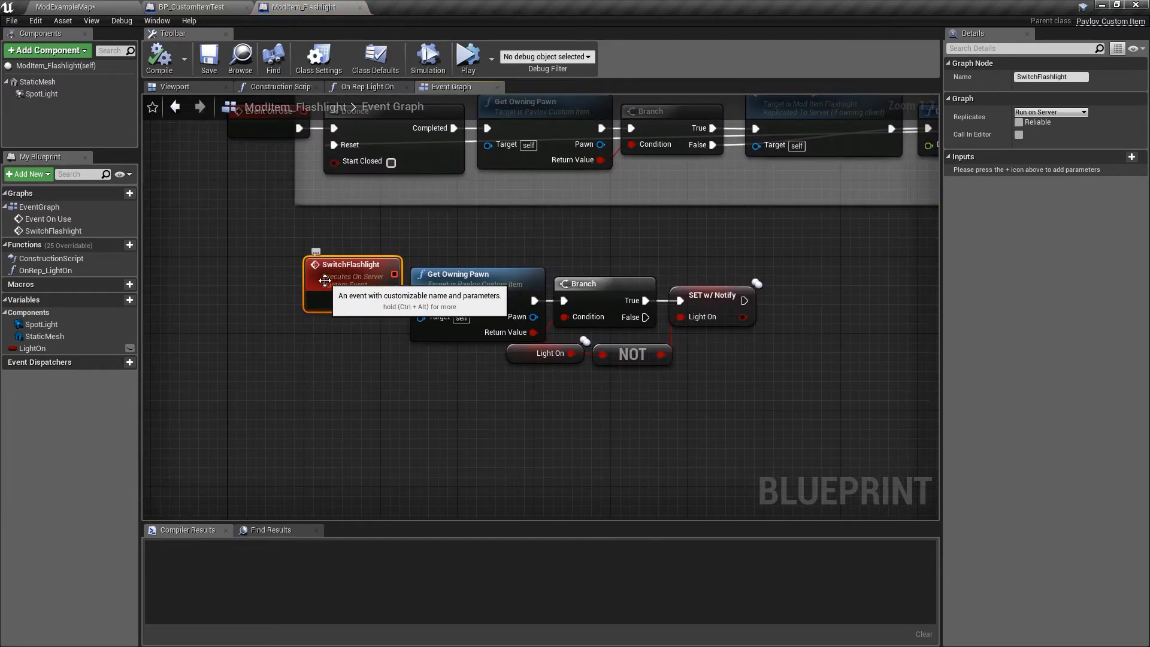
{"action": "left_click_drag", "start_coordinate": [1149, 6], "coordinate": [706, 1]}
{"action": "right_click_drag", "start_coordinate": [493, 156], "coordinate": [781, 529]}
{"action": "right_click_drag", "start_coordinate": [436, 156], "coordinate": [484, 219]}
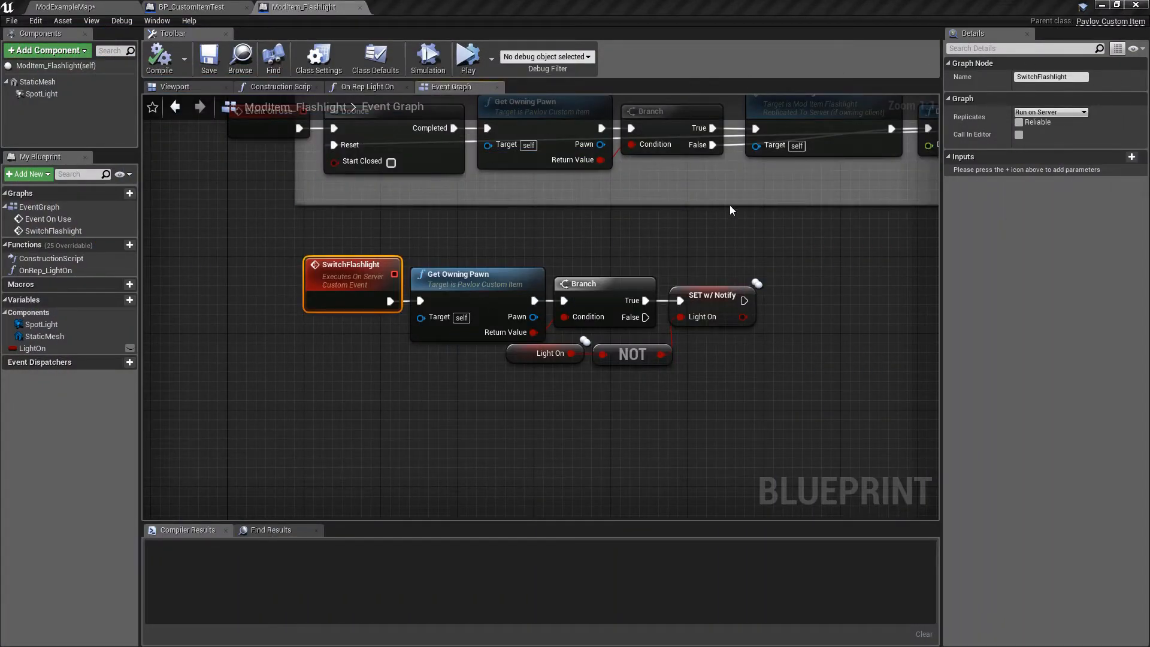
{"action": "right_click_drag", "start_coordinate": [724, 212], "coordinate": [654, 287]}
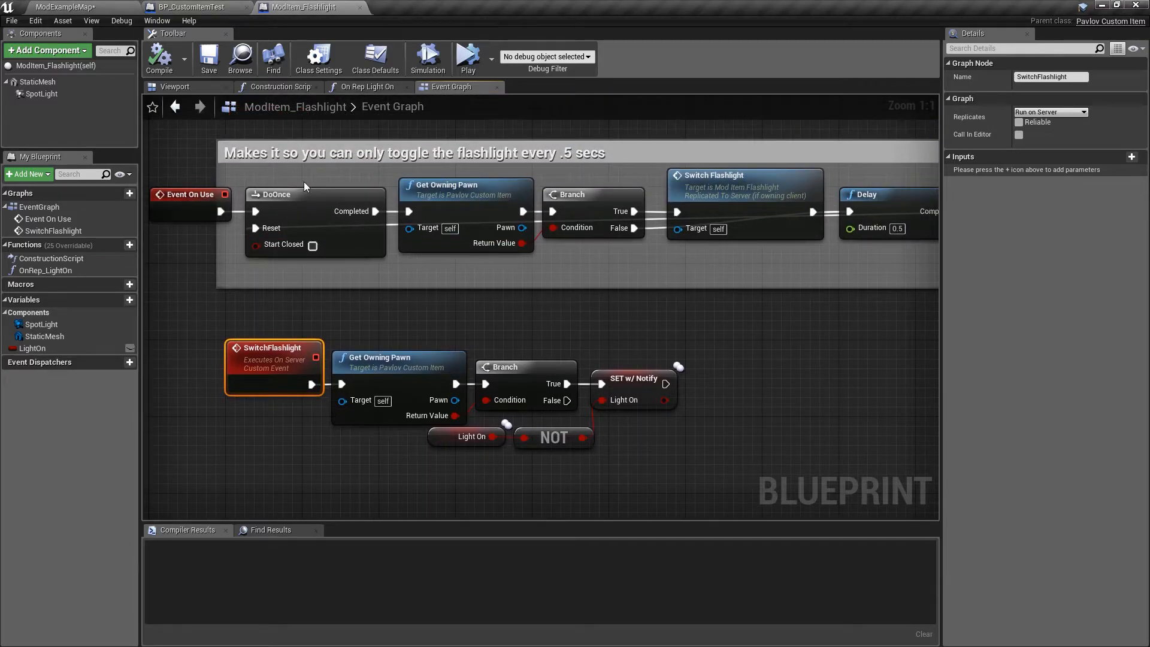
{"action": "scroll", "coordinate": [711, 315], "scroll_direction": "down", "scroll_amount": 1}
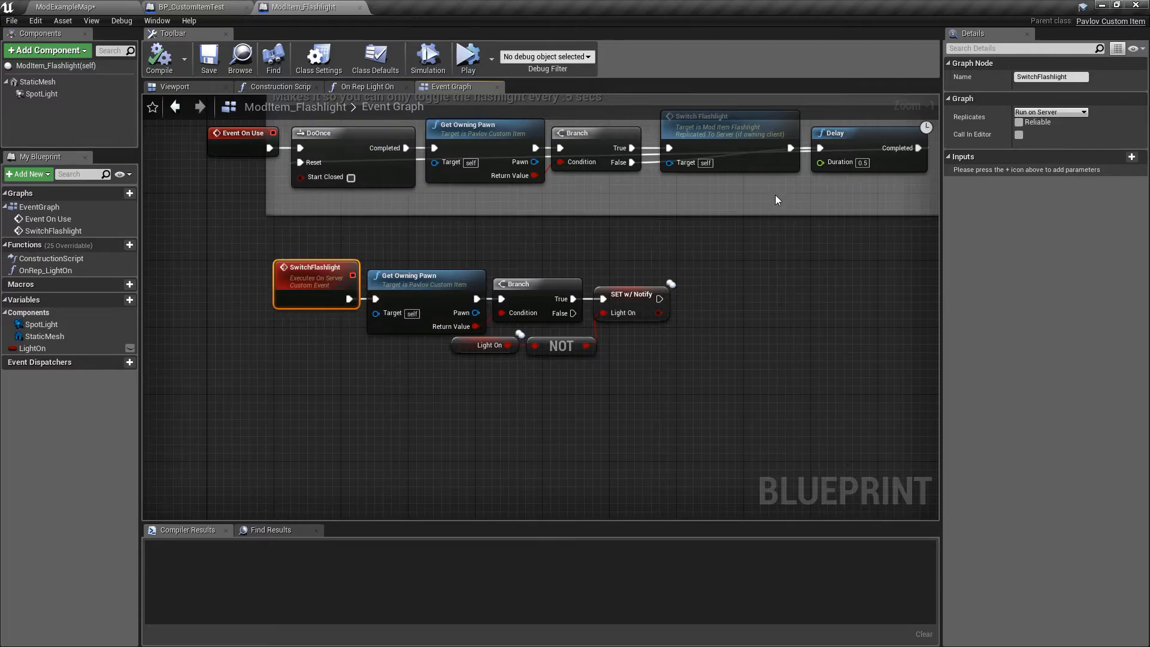
Step: Add a custom event named Flashlightchanged below the SwitchFlashlight event
{"action": "left_click_drag", "start_coordinate": [231, 249], "coordinate": [339, 339]}
{"action": "right_click", "coordinate": [277, 376]}
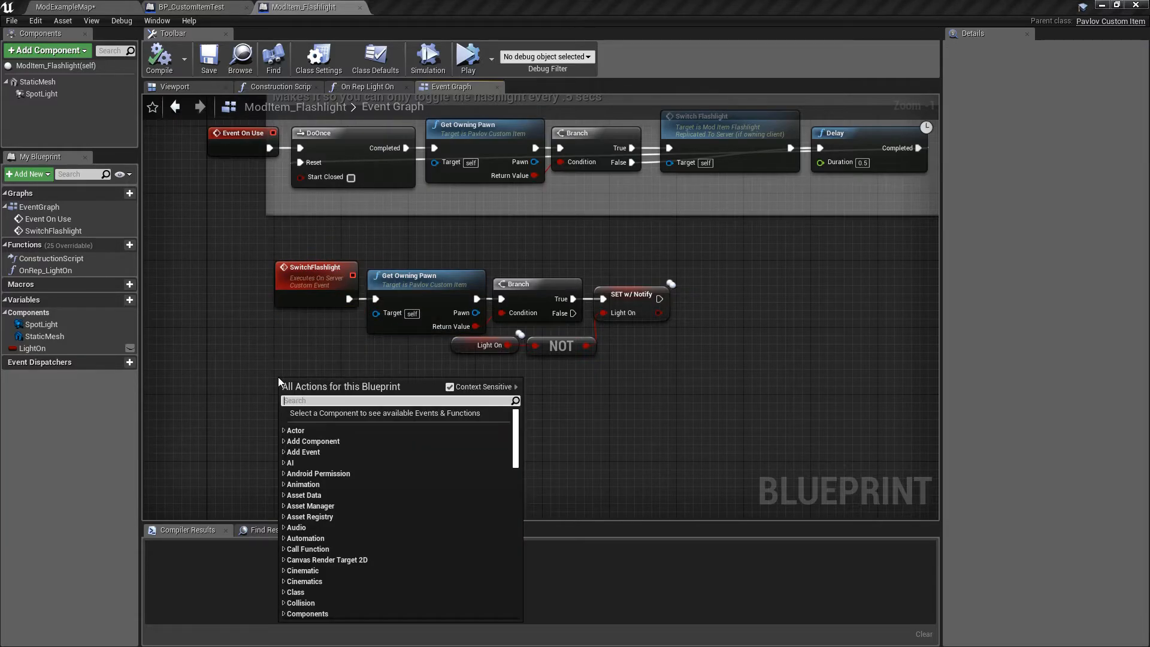
{"action": "type", "text": "custom"}
{"action": "key", "text": "Return"}
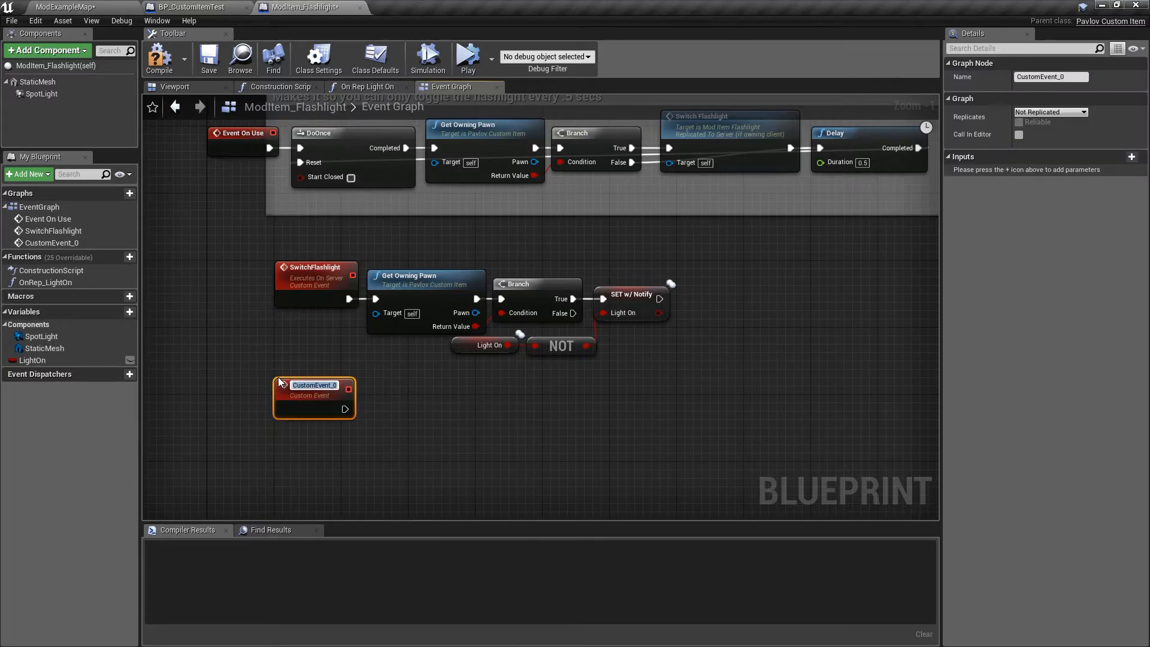
{"action": "type", "text": "S"}
{"action": "key", "text": "BackSpace"}
{"action": "type", "text": "Flashlightchanged"}
{"action": "key", "text": "Return"}
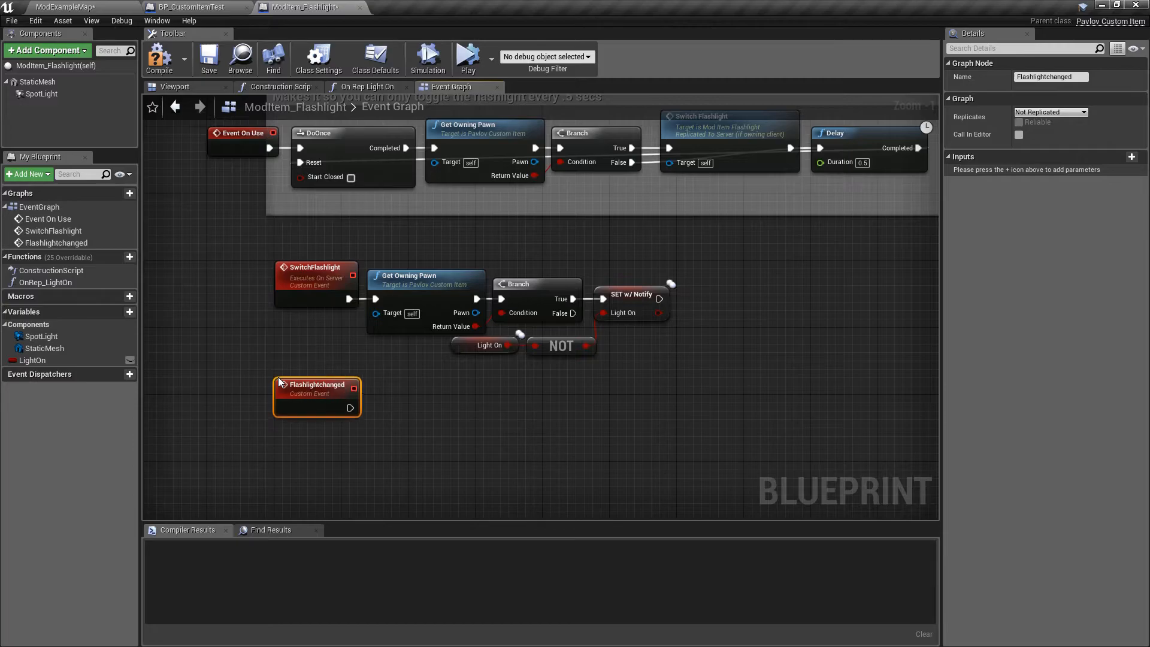
Step: Set the Flashlightchanged event's replication to Run on Server and compile the blueprint
{"action": "left_click", "coordinate": [1046, 113]}
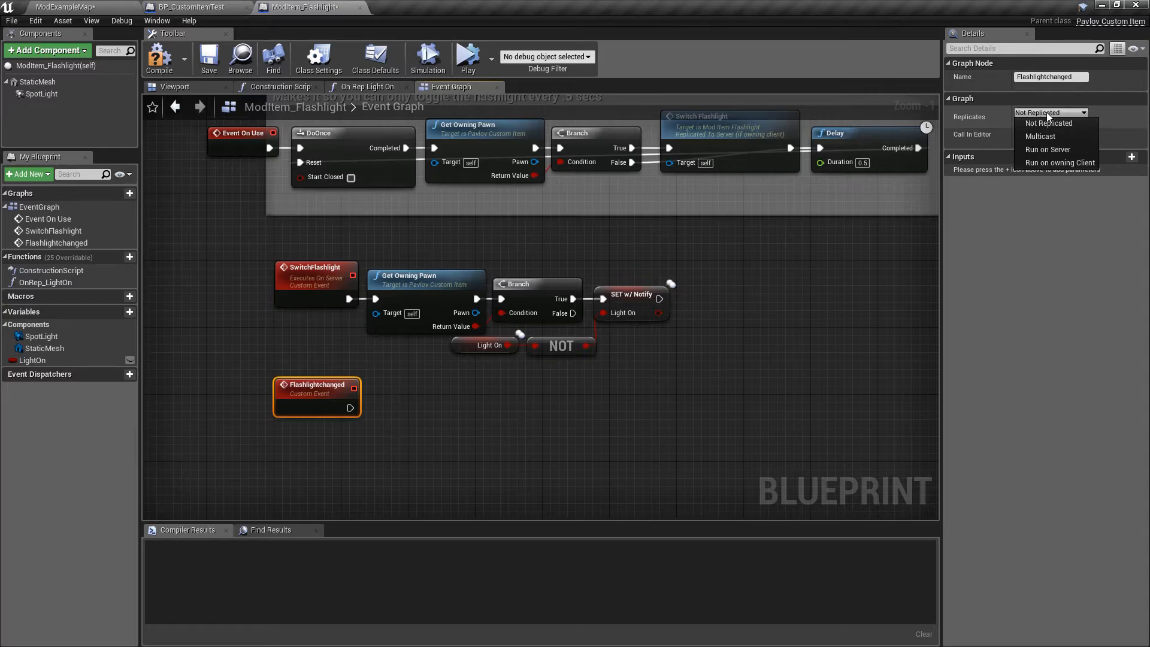
{"action": "left_click", "coordinate": [1048, 150]}
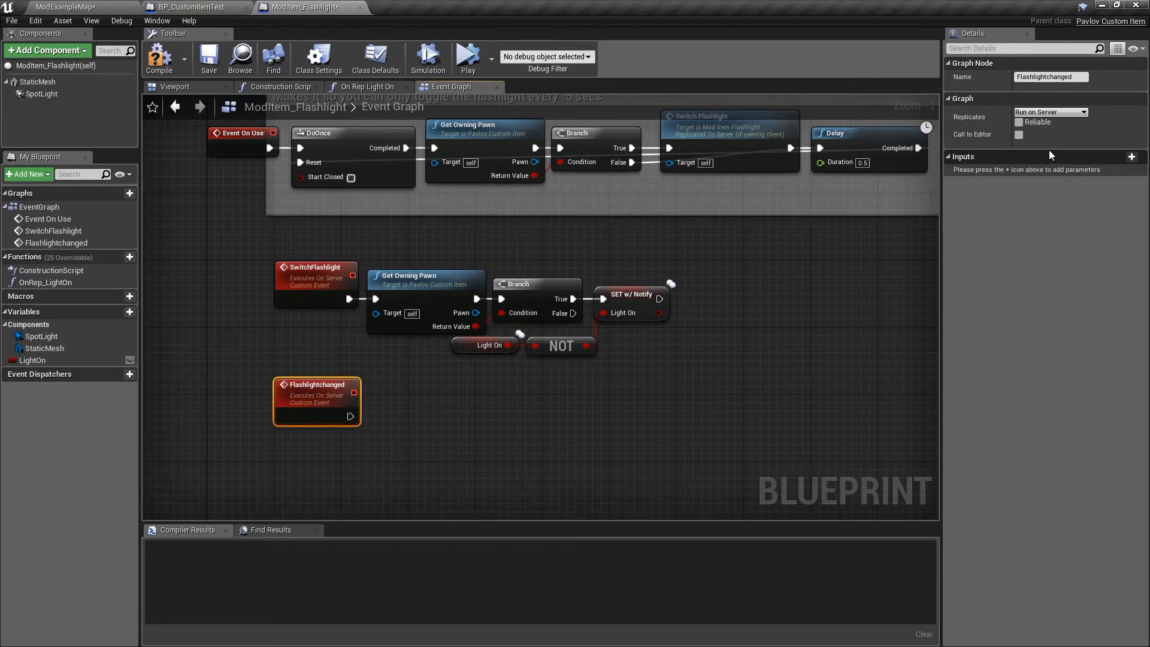
{"action": "left_click", "coordinate": [405, 430]}
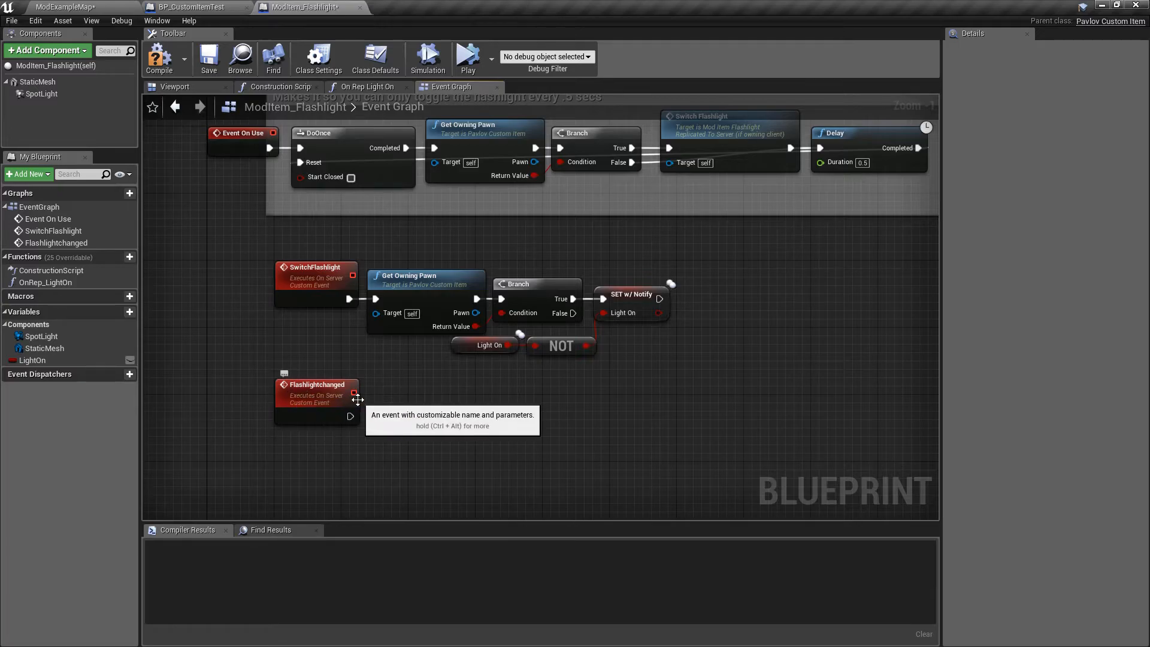
{"action": "left_click", "coordinate": [160, 59]}
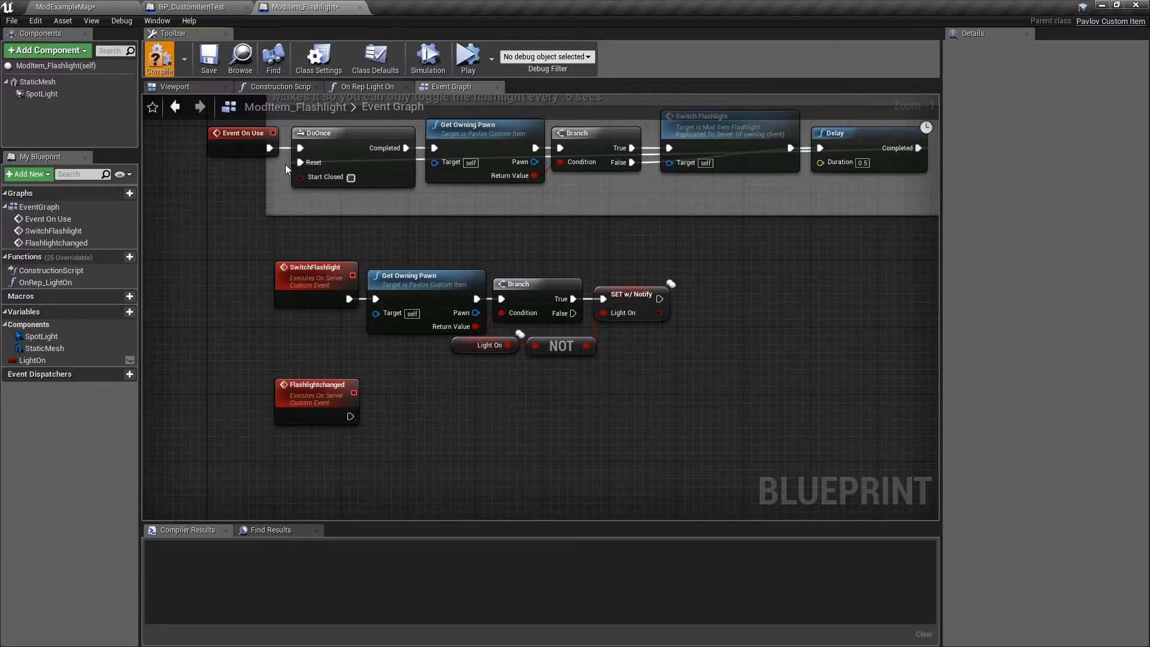
Step: Delete the Flashlightchanged event and recompile the blueprint
{"action": "left_click_drag", "start_coordinate": [225, 345], "coordinate": [398, 422]}
{"action": "key", "text": "Delete"}
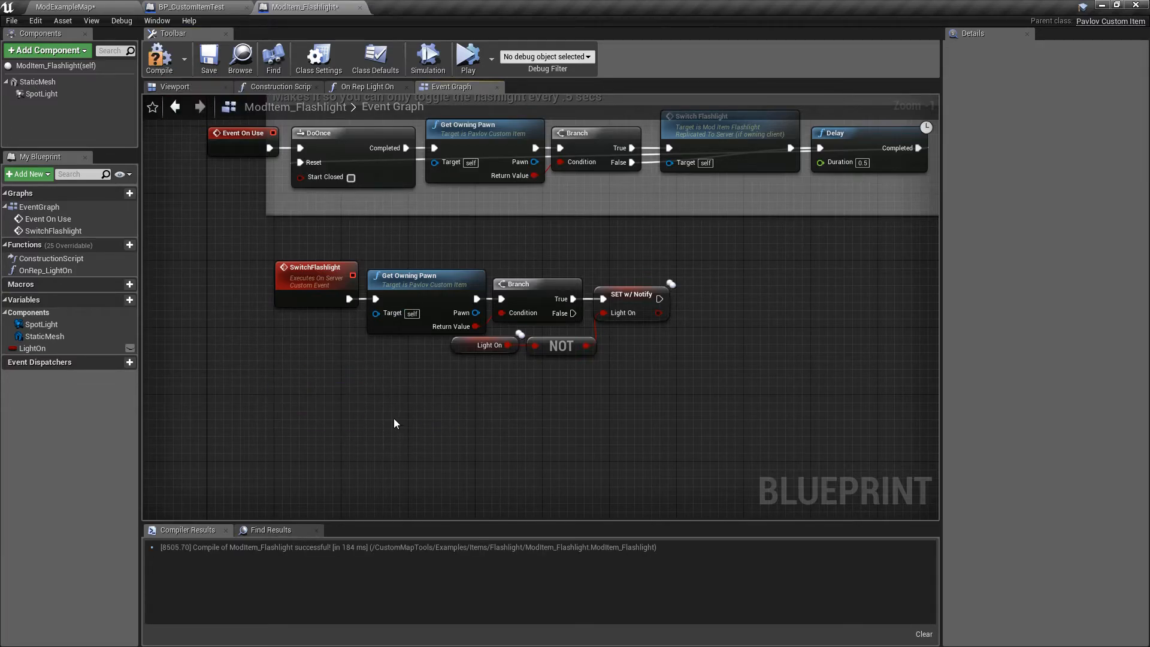
{"action": "right_click_drag", "start_coordinate": [625, 282], "coordinate": [680, 289]}
{"action": "left_click", "coordinate": [159, 59]}
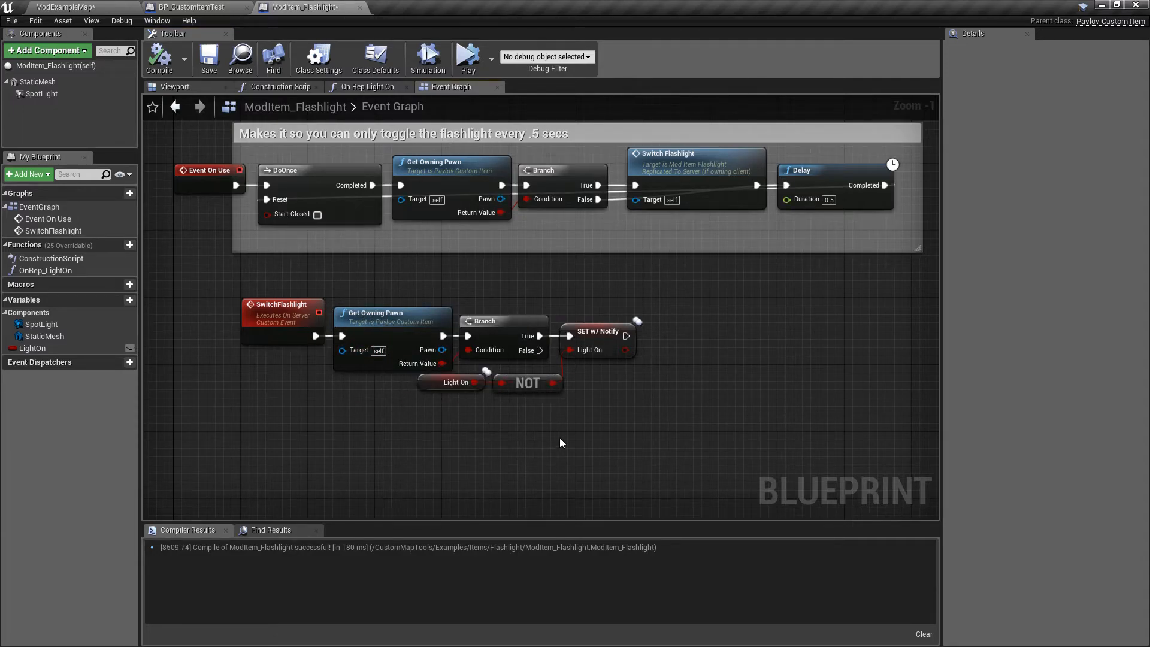
Step: Inspect the Light On, NOT and SET w/ Notify nodes that invert the light state in the SwitchFlashlight chain
{"action": "right_click_drag", "start_coordinate": [559, 442], "coordinate": [519, 417]}
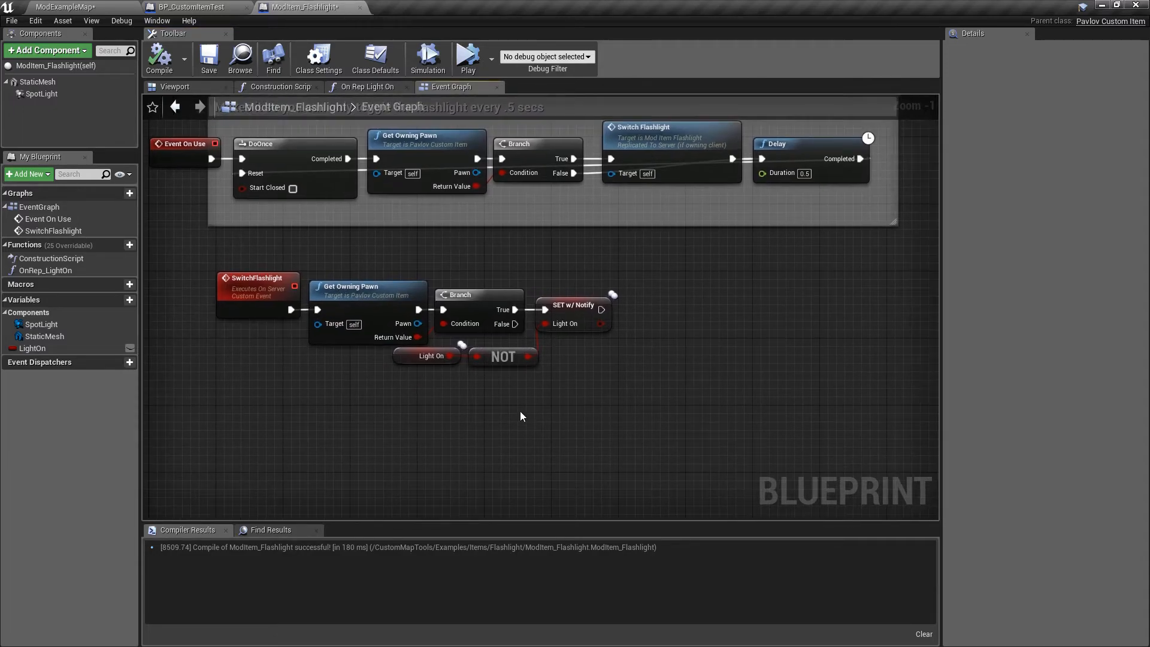
{"action": "left_click", "coordinate": [441, 356]}
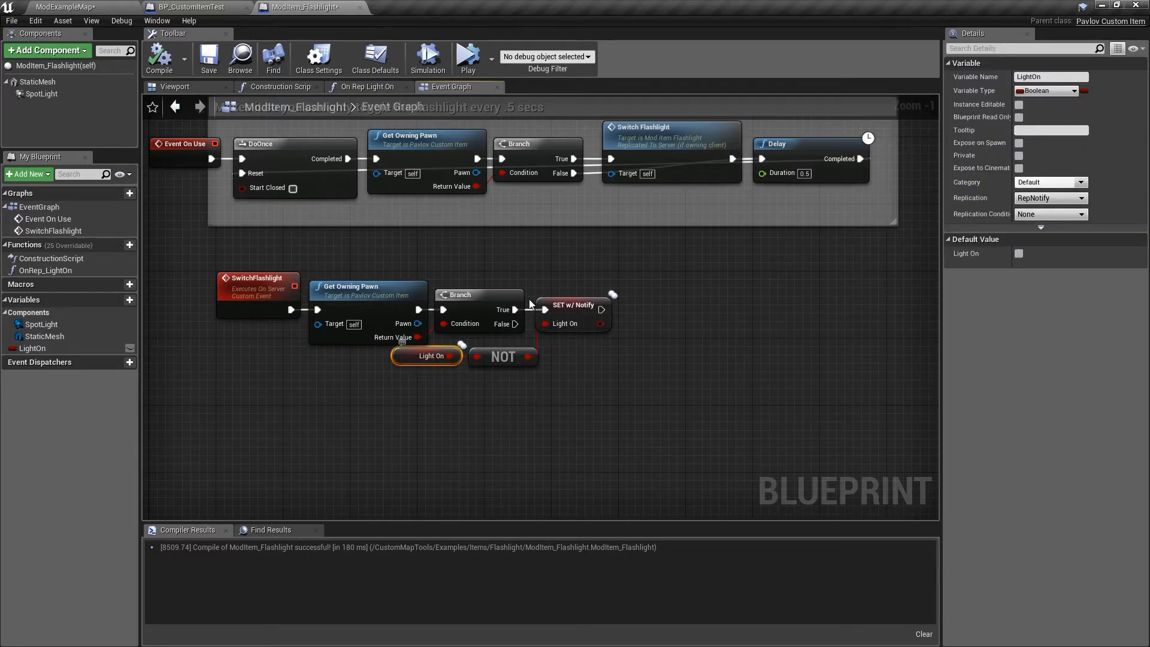
{"action": "left_click", "coordinate": [533, 361]}
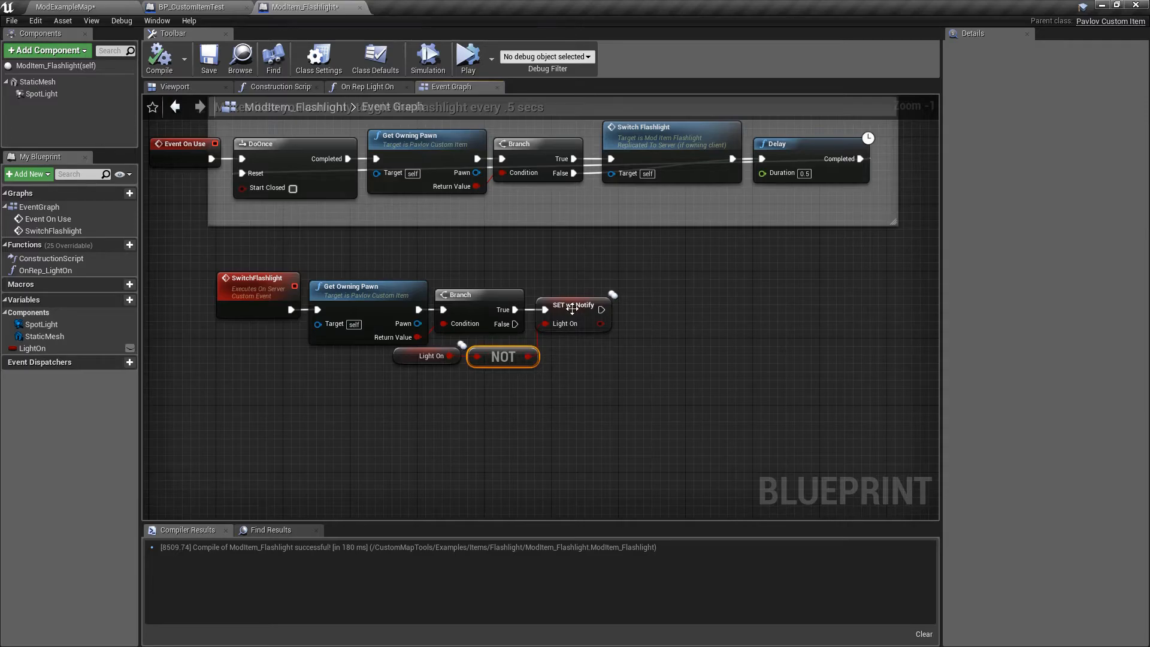
{"action": "left_click", "coordinate": [572, 308]}
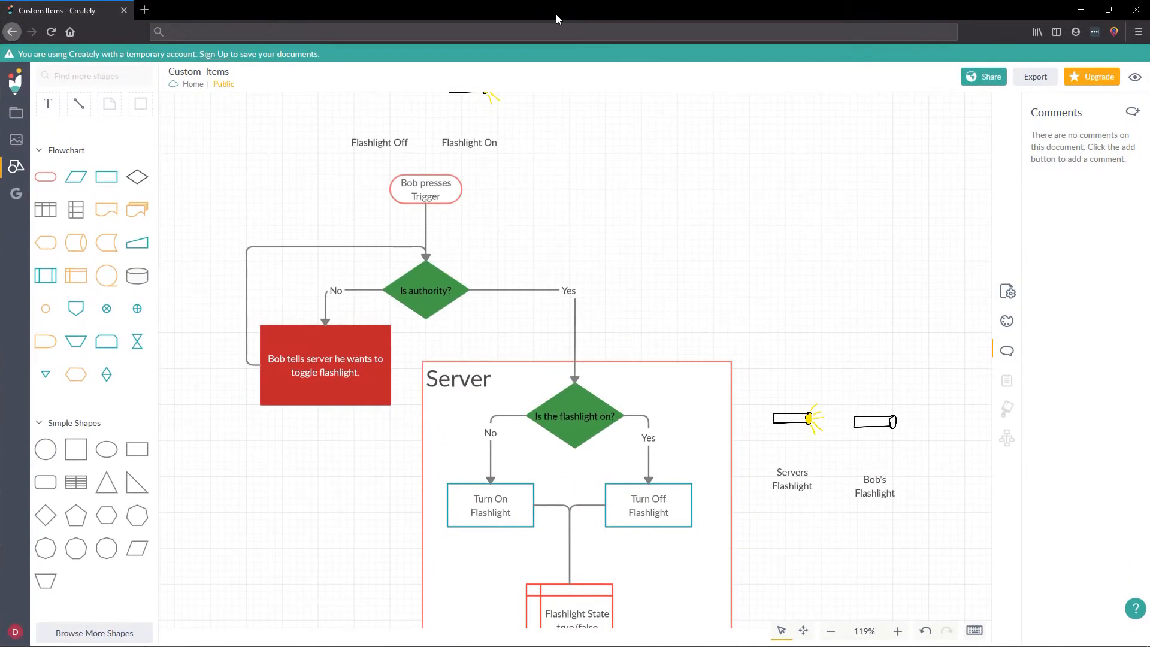
Step: Examine the Server section of the Custom Items flowchart down to the Flashlight State true/false box
{"action": "scroll", "coordinate": [696, 452], "scroll_direction": "down", "scroll_amount": 5}
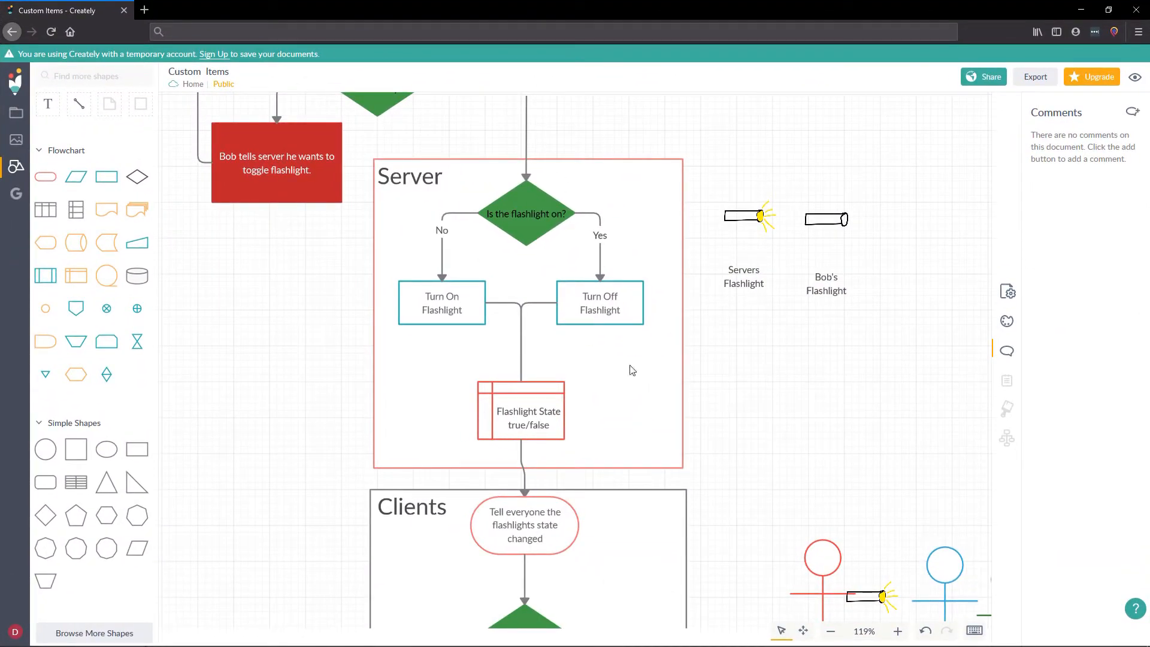
{"action": "left_click", "coordinate": [518, 404]}
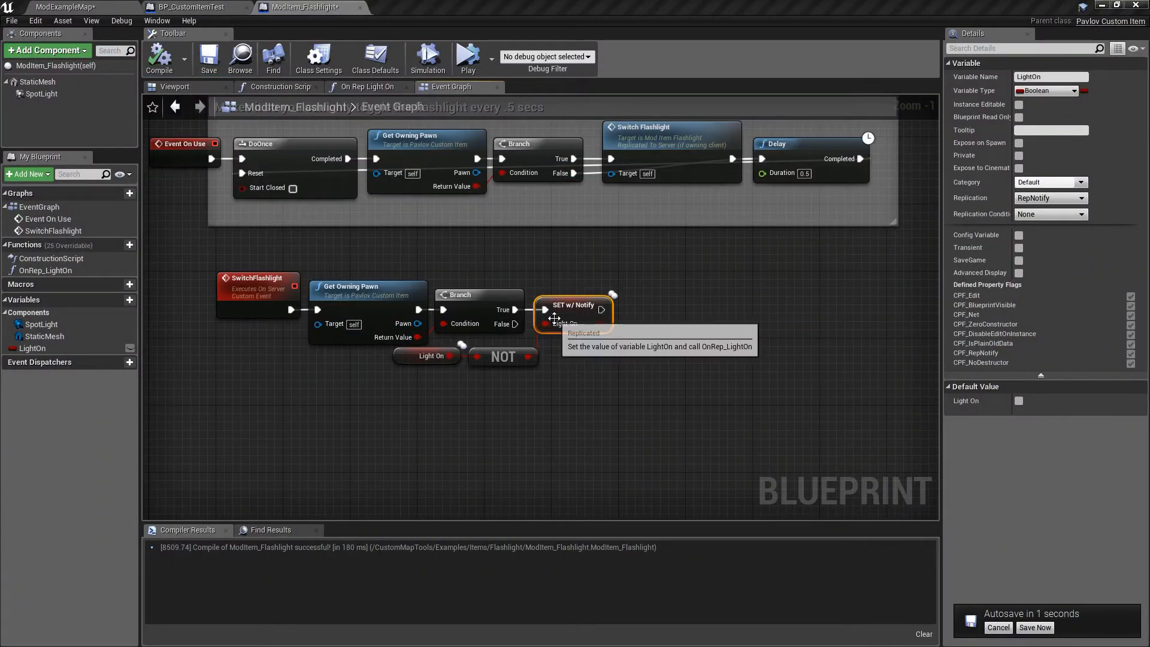
Step: Add a new Boolean variable with the default name to the flashlight blueprint and set its replication to RepNotify
{"action": "left_click", "coordinate": [120, 302]}
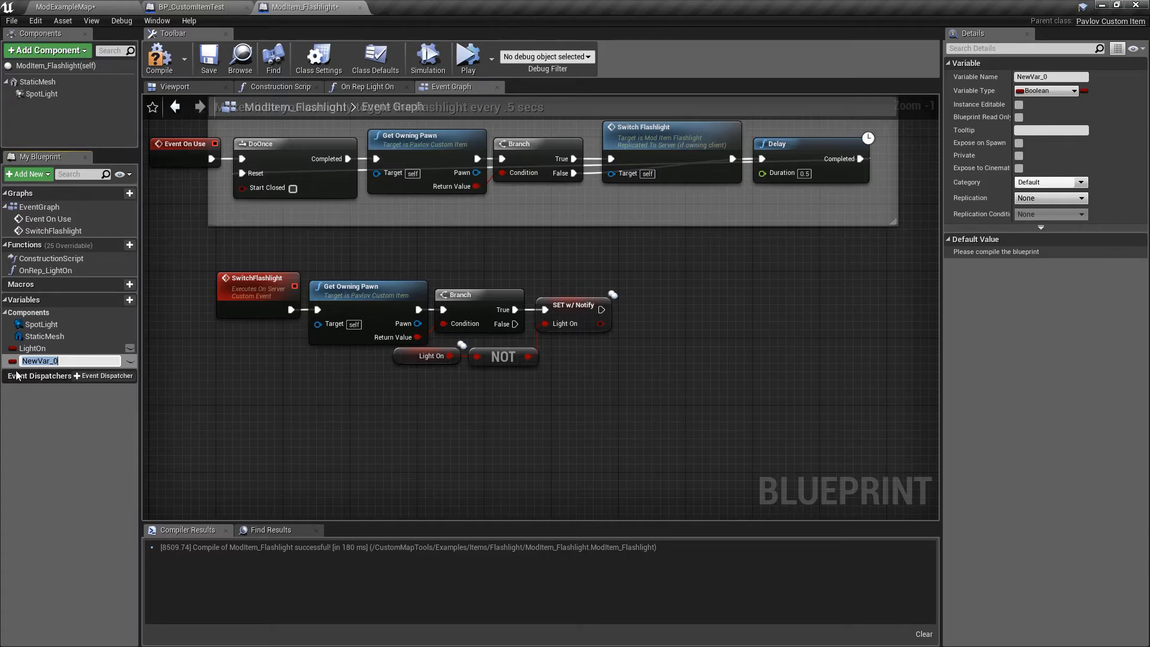
{"action": "left_click", "coordinate": [34, 456]}
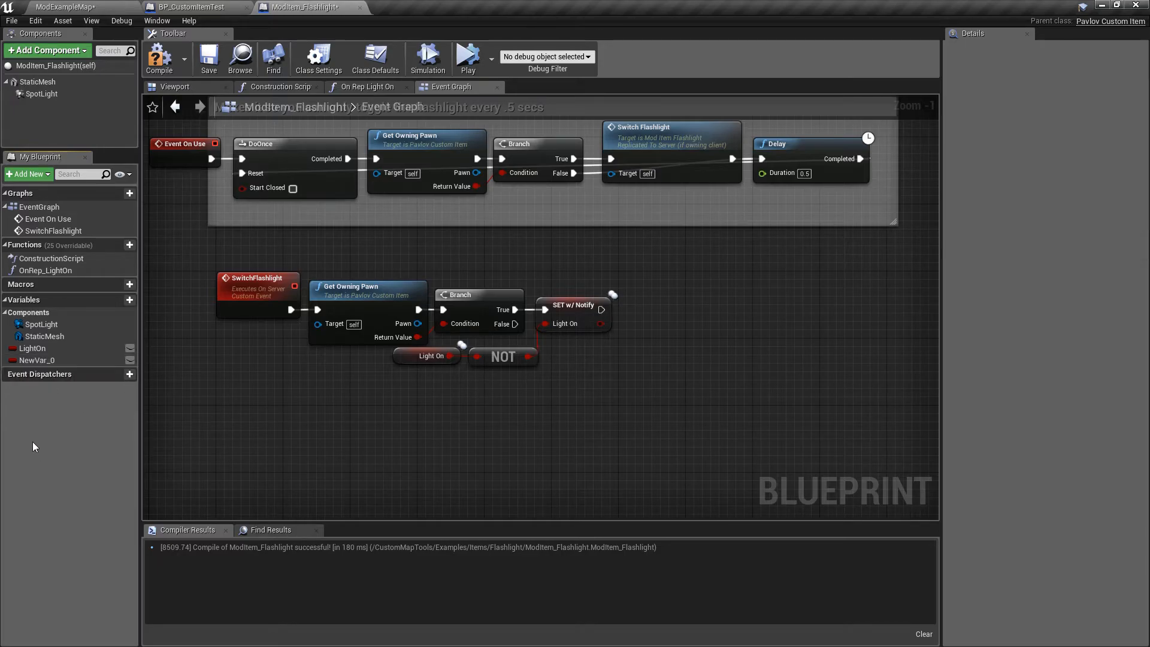
{"action": "left_click", "coordinate": [45, 361]}
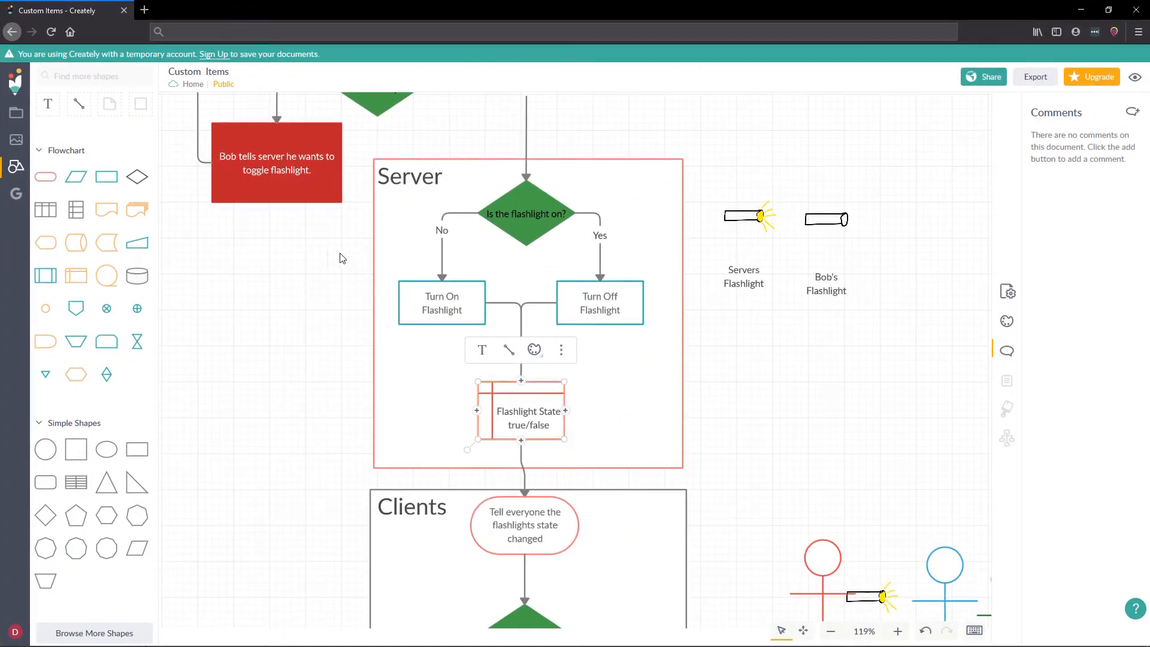
{"action": "scroll", "coordinate": [330, 325], "scroll_direction": "up", "scroll_amount": 10}
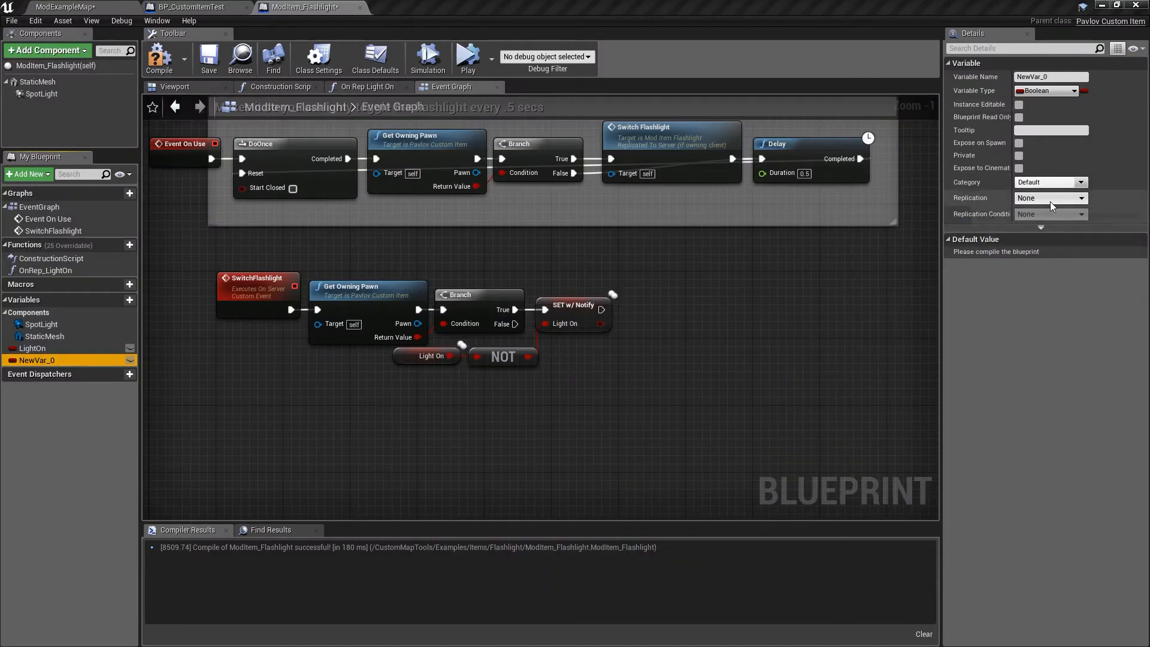
{"action": "left_click", "coordinate": [1052, 200]}
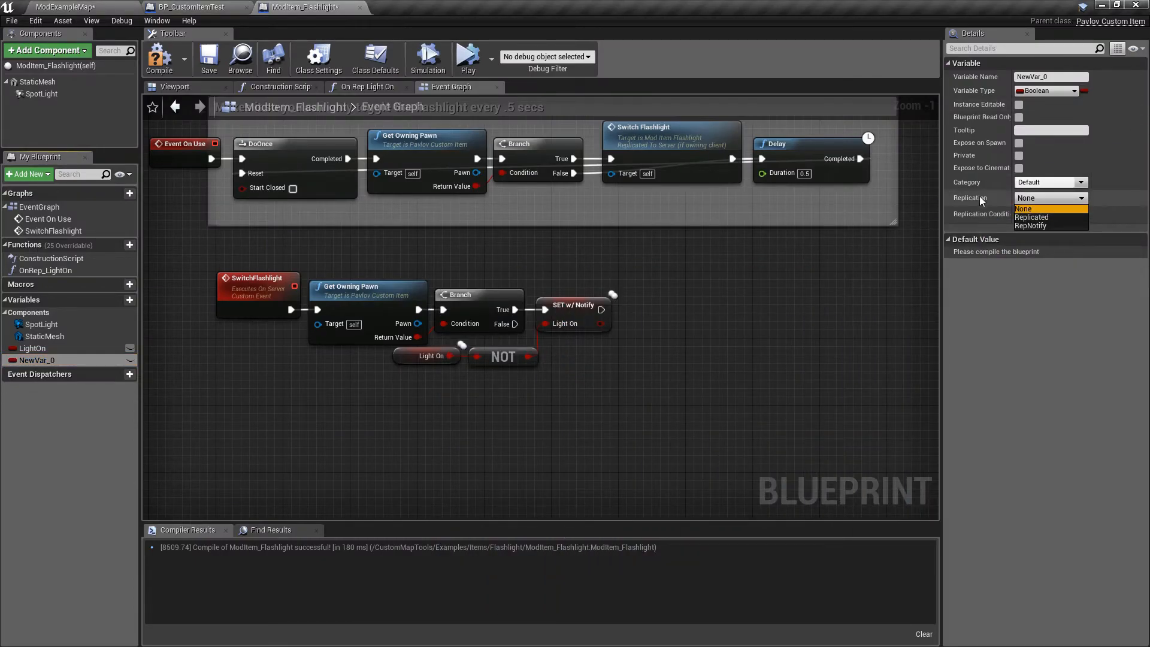
{"action": "left_click", "coordinate": [1039, 225]}
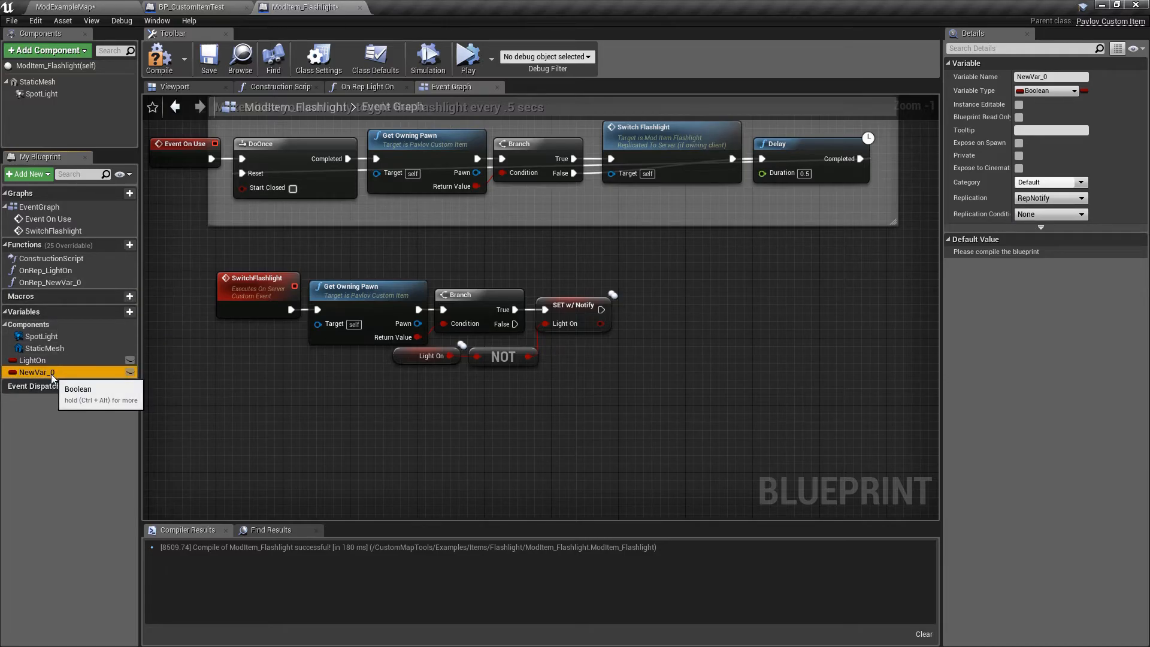
Step: Delete the NewVar_0 variable together with its OnRep_NewVar_0 function
{"action": "key", "text": "Delete"}
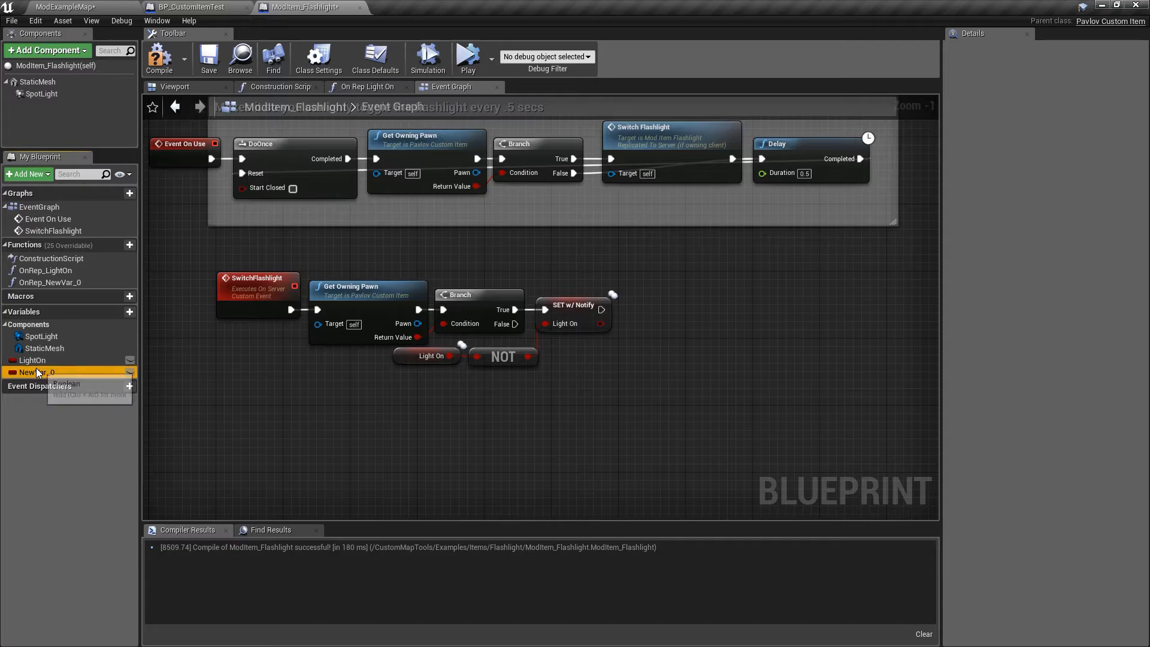
{"action": "left_click", "coordinate": [70, 282]}
{"action": "key", "text": "Delete"}
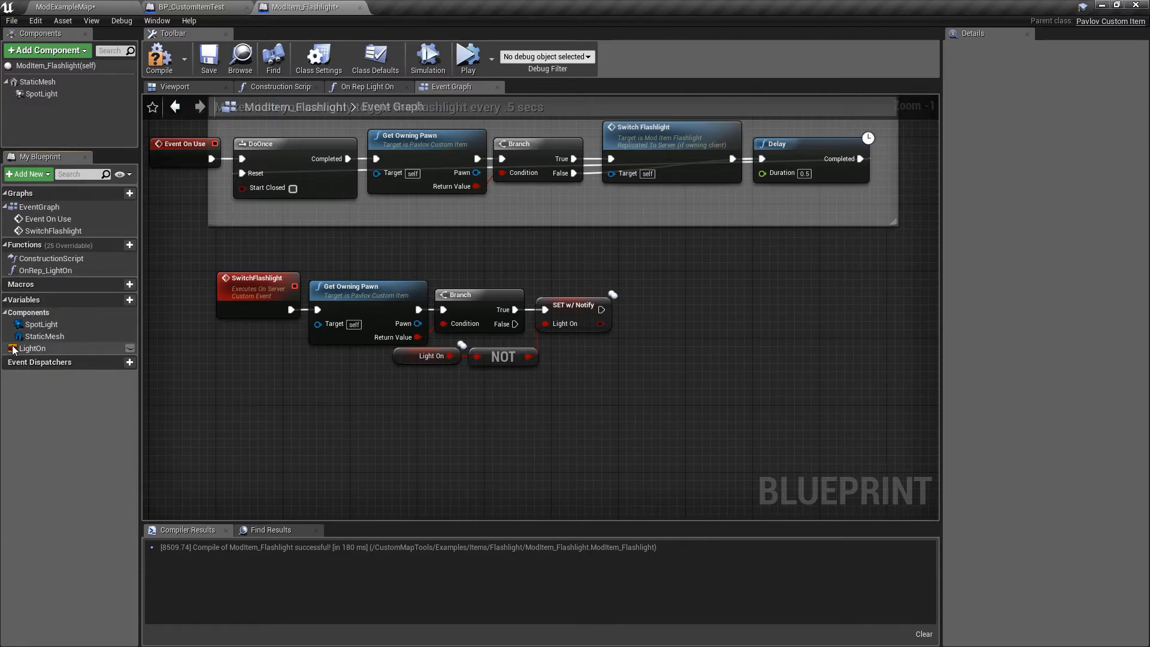
Step: Inspect how the OnRep_LightOn function relates to the LightOn variable and the SET w/ Notify node in the event graph
{"action": "double_click", "coordinate": [61, 272]}
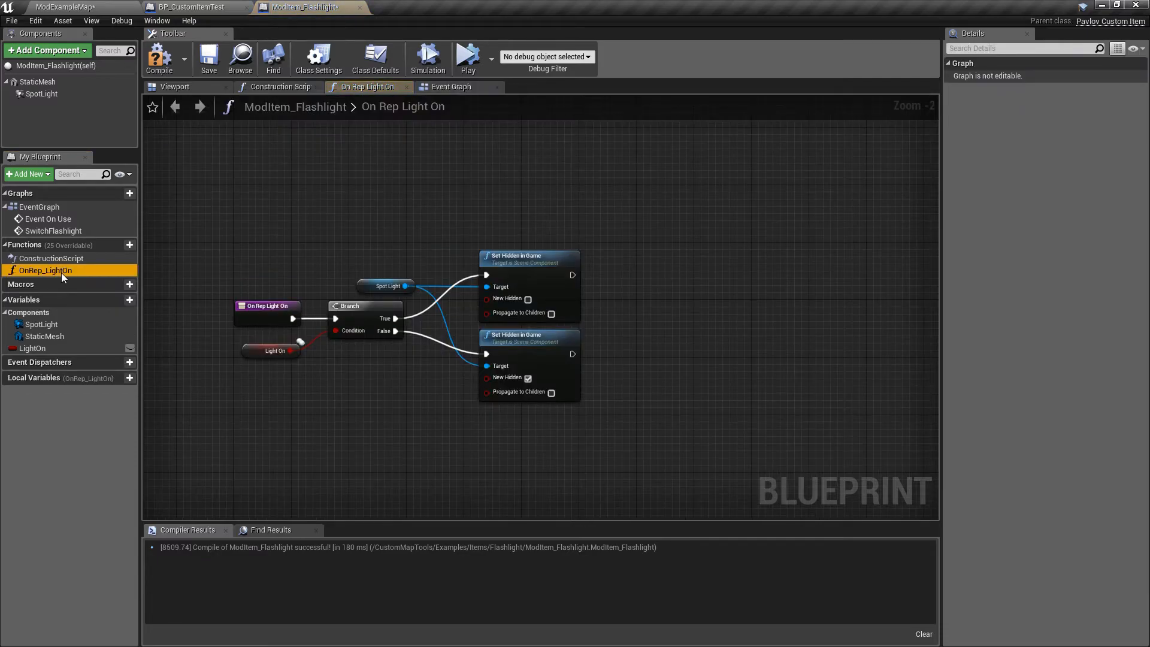
{"action": "scroll", "coordinate": [337, 270], "scroll_direction": "up", "scroll_amount": 1}
{"action": "left_click_drag", "start_coordinate": [281, 210], "coordinate": [377, 301]}
{"action": "left_click", "coordinate": [49, 350]}
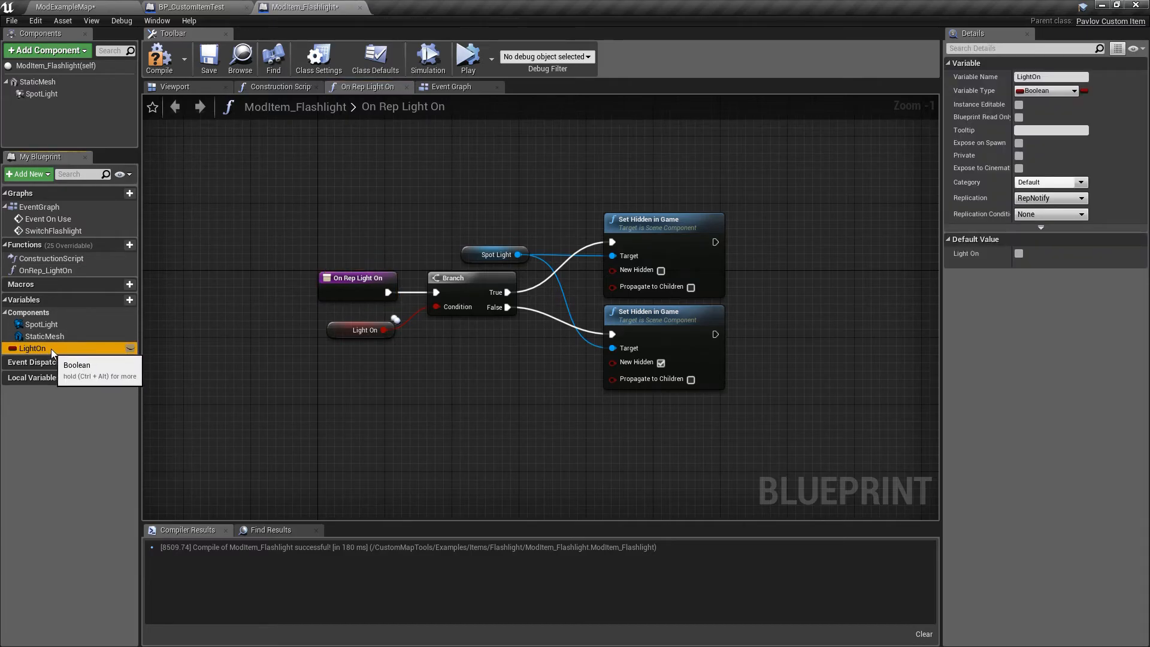
{"action": "left_click", "coordinate": [461, 86]}
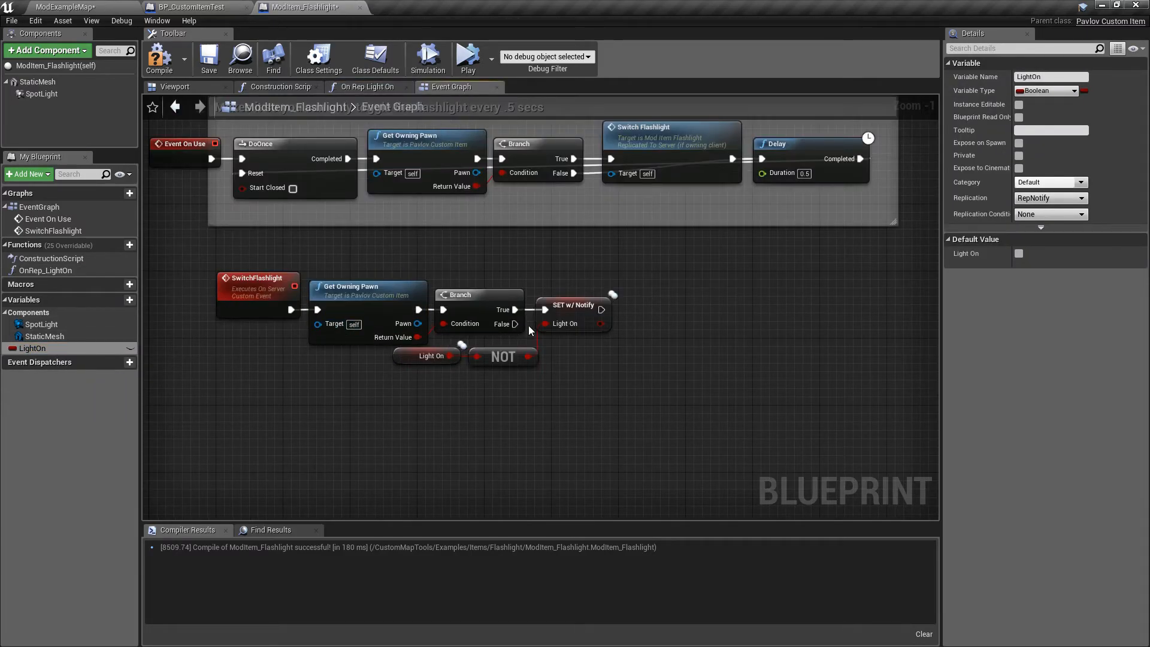
{"action": "left_click", "coordinate": [572, 314]}
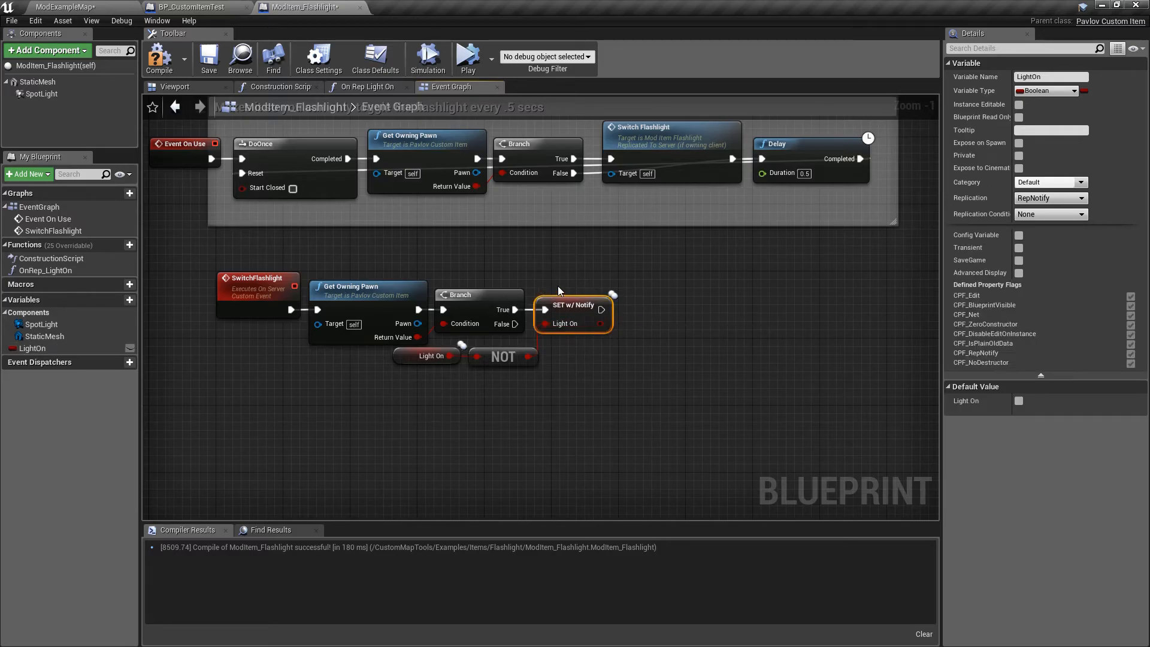
{"action": "double_click", "coordinate": [52, 270]}
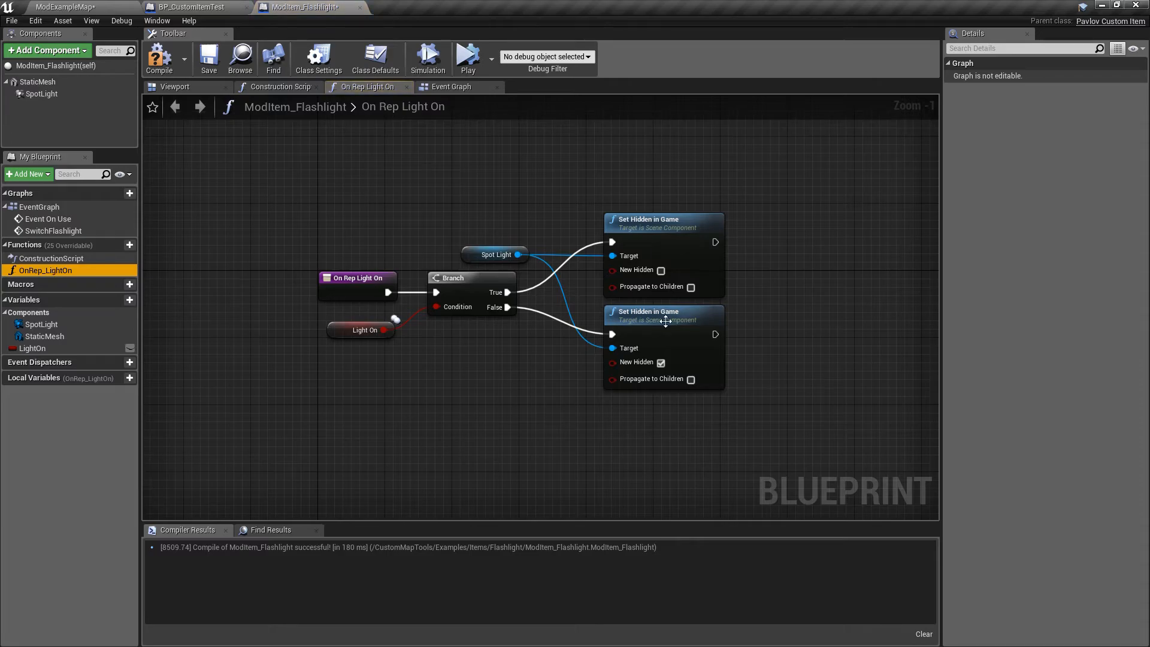
Step: Switch to the Creately flowchart and examine the Clients section, from telling everyone the state changed to setting the light hidden or visible
{"action": "left_click_drag", "start_coordinate": [1149, 54], "coordinate": [420, 1]}
{"action": "left_click_drag", "start_coordinate": [603, 347], "coordinate": [556, 154]}
{"action": "left_click_drag", "start_coordinate": [636, 519], "coordinate": [539, 134]}
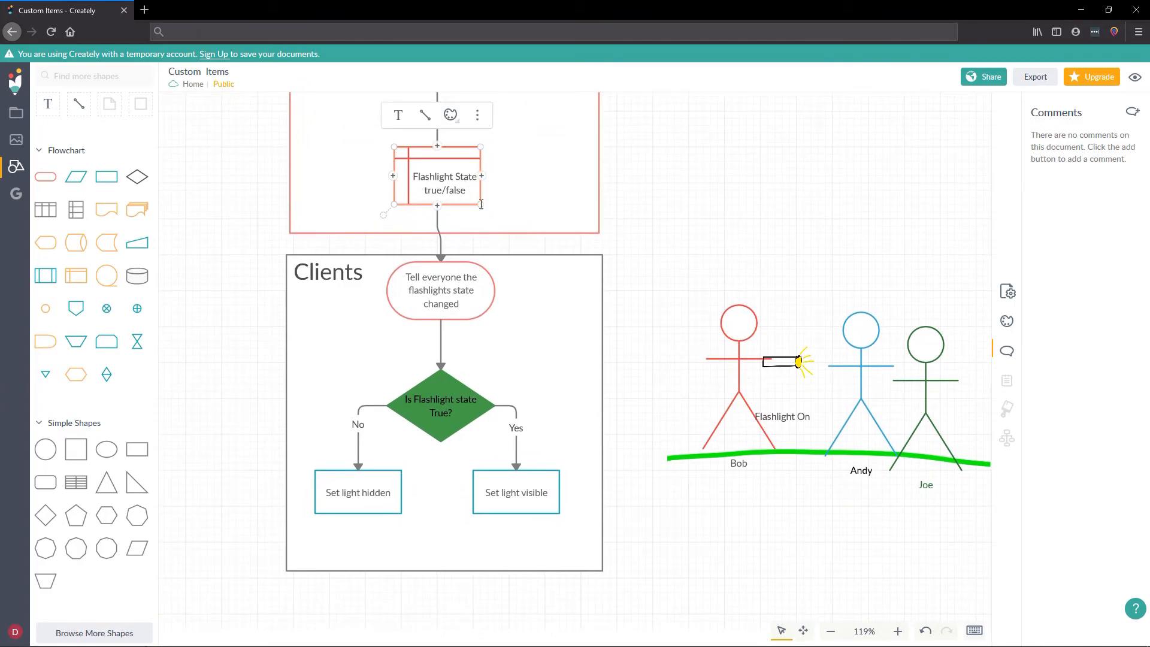
{"action": "left_click", "coordinate": [428, 298]}
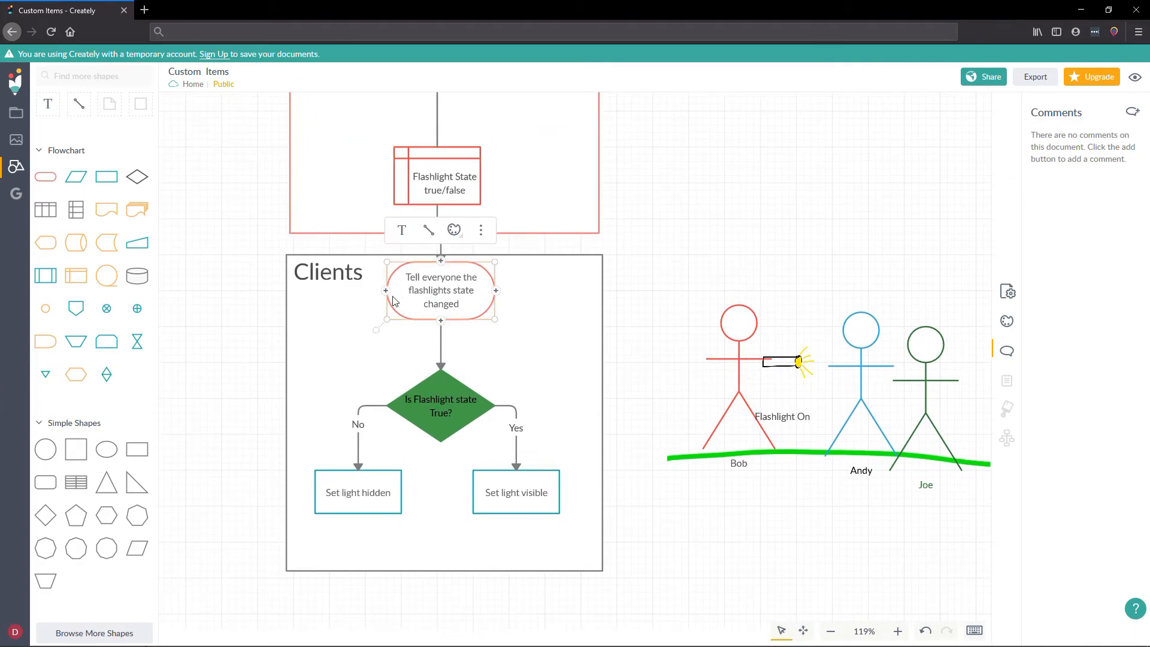
{"action": "left_click_drag", "start_coordinate": [320, 6], "coordinate": [419, 20]}
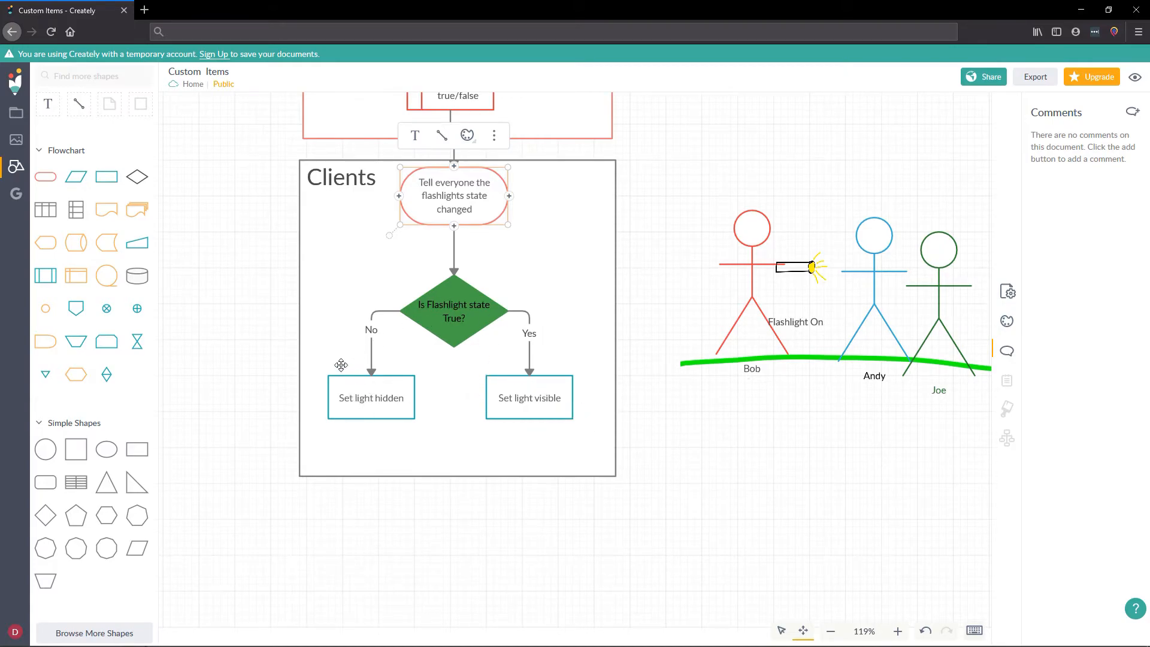
{"action": "left_click_drag", "start_coordinate": [319, 11], "coordinate": [1149, 336]}
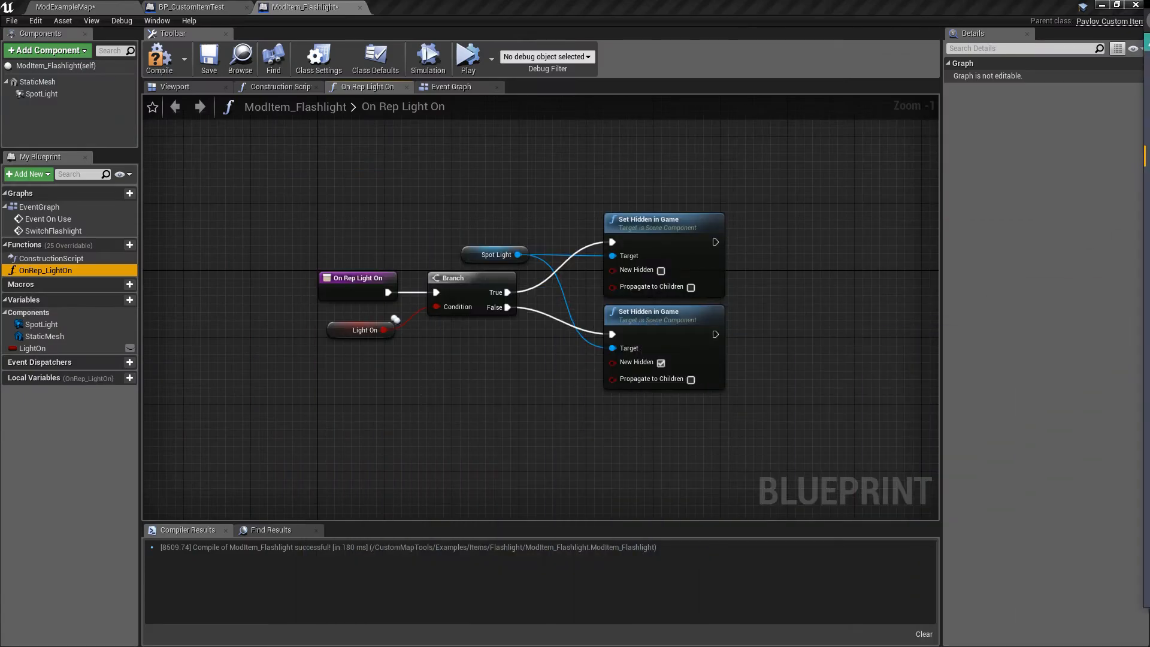
Step: Inspect the SpotLight component and its settings on the flashlight model in the blueprint's 3D preview
{"action": "right_click_drag", "start_coordinate": [474, 203], "coordinate": [442, 206]}
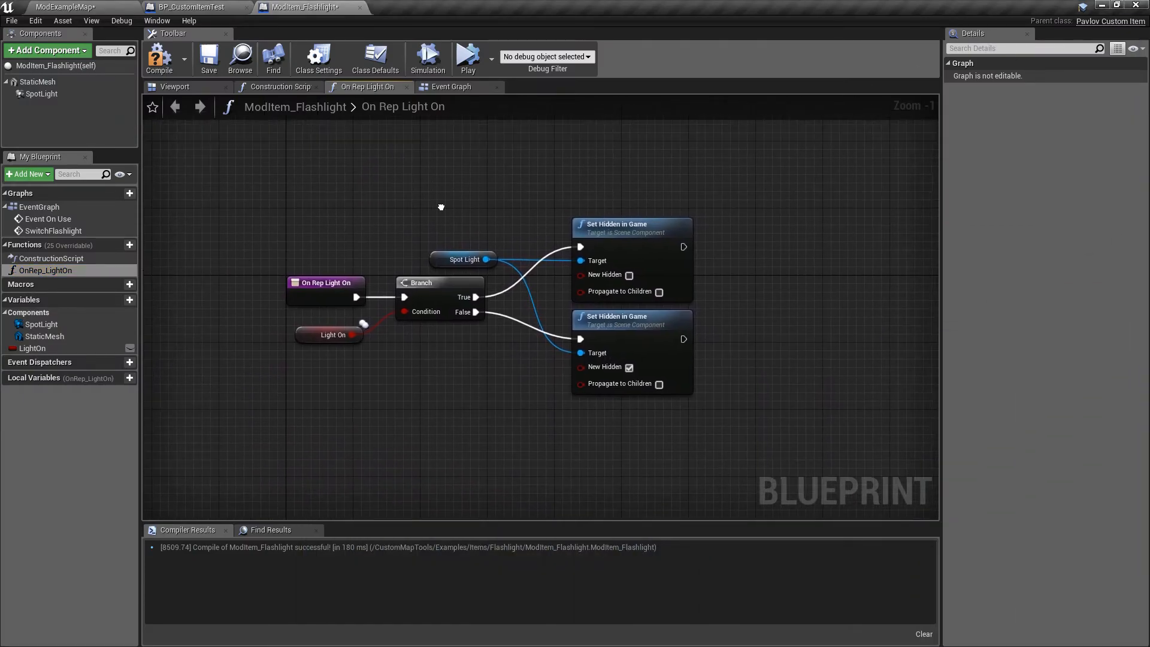
{"action": "left_click", "coordinate": [174, 87]}
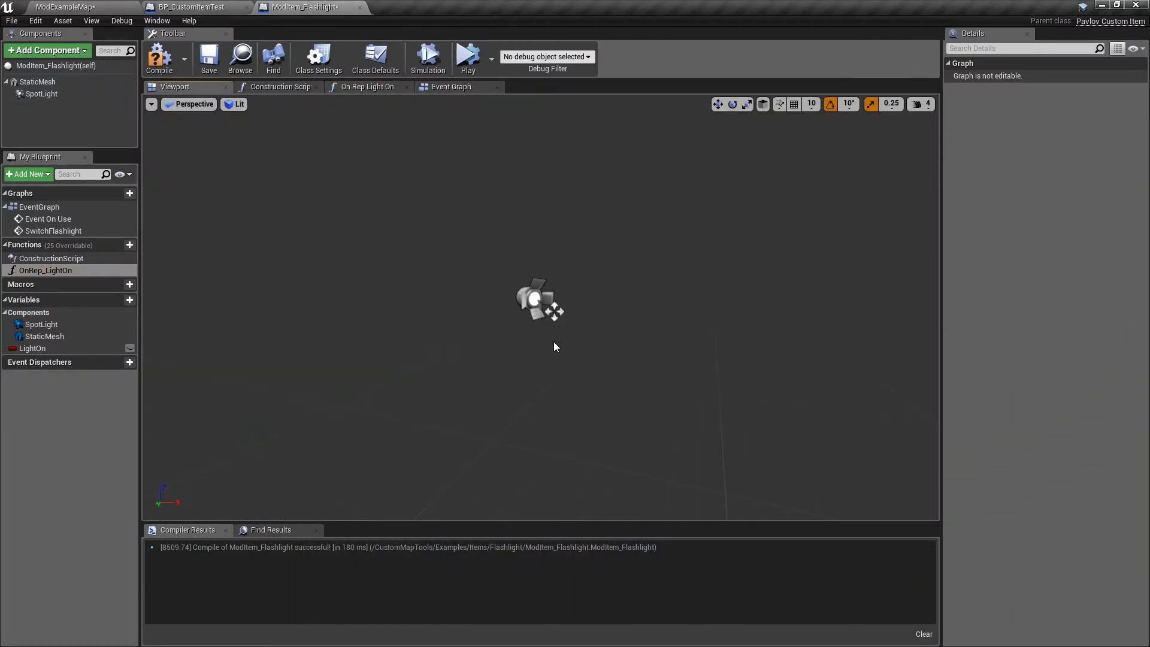
{"action": "left_click", "coordinate": [535, 299]}
{"action": "mouse_move", "coordinate": [584, 342]}
{"action": "right_mouse_down"}
{"action": "mouse_move", "coordinate": [591, 323]}
{"action": "mouse_move", "coordinate": [566, 383]}
{"action": "mouse_move", "coordinate": [532, 342]}
{"action": "mouse_move", "coordinate": [567, 326]}
{"action": "right_mouse_up"}
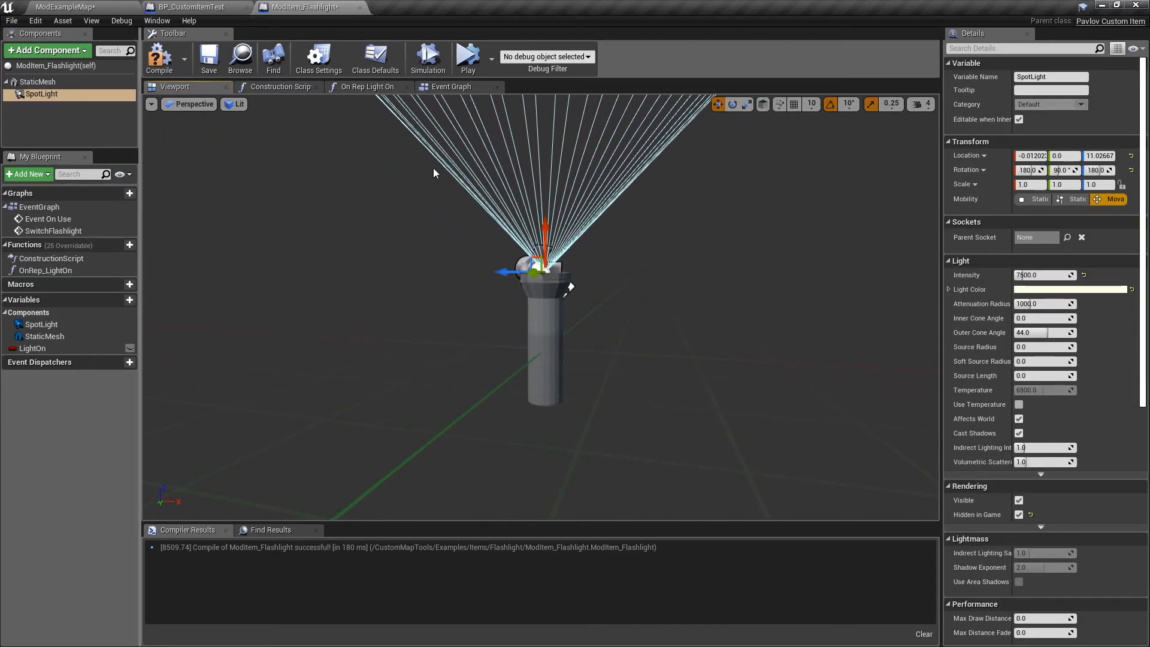
Step: Examine the two Set Hidden in Game nodes on the True and False branches of the OnRep_LightOn function
{"action": "left_click", "coordinate": [377, 88]}
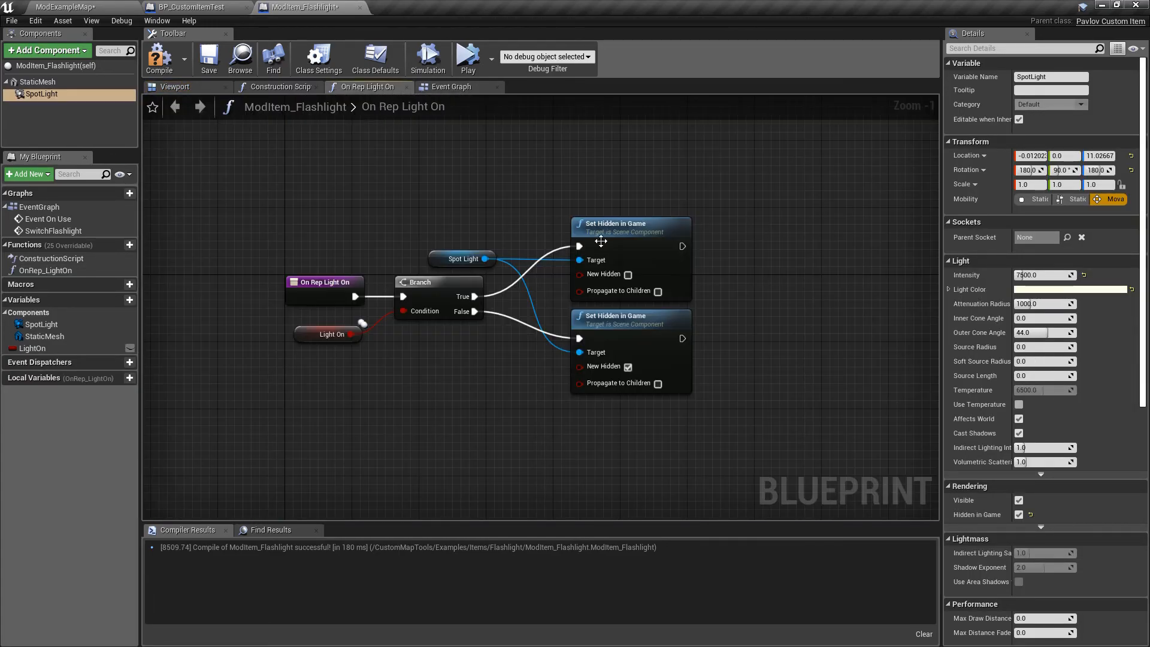
{"action": "left_click", "coordinate": [627, 224]}
{"action": "left_click", "coordinate": [665, 319]}
{"action": "right_click_drag", "start_coordinate": [459, 380], "coordinate": [455, 362]}
{"action": "left_click", "coordinate": [456, 366]}
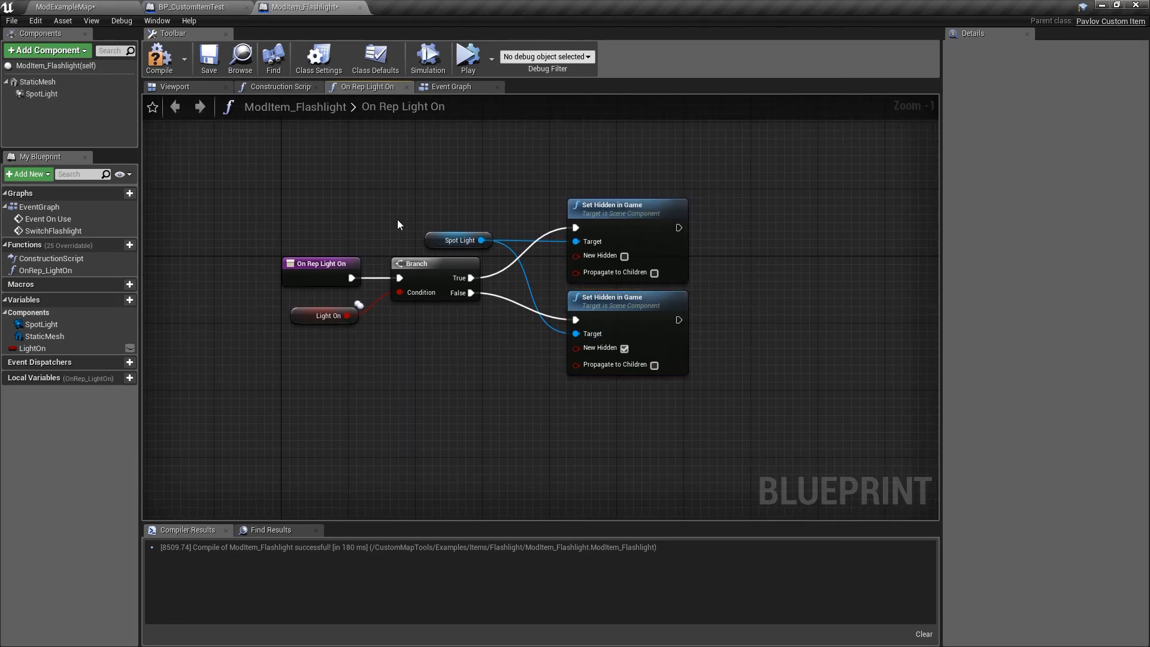
{"action": "scroll", "coordinate": [506, 351], "scroll_direction": "down", "scroll_amount": 2}
{"action": "right_click_drag", "start_coordinate": [402, 392], "coordinate": [390, 363]}
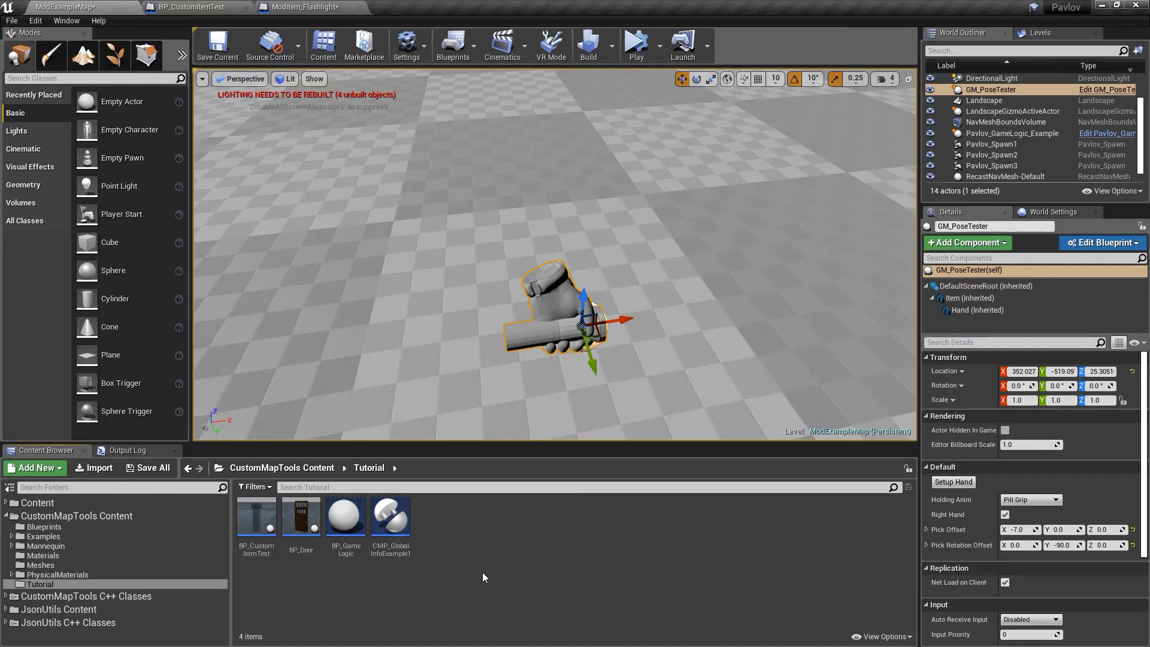
Step: Open the CMP_GlobalInfoExample1 blueprint, check its Custom Item Table setting, and return to the map's Tutorial folder
{"action": "double_click", "coordinate": [389, 515]}
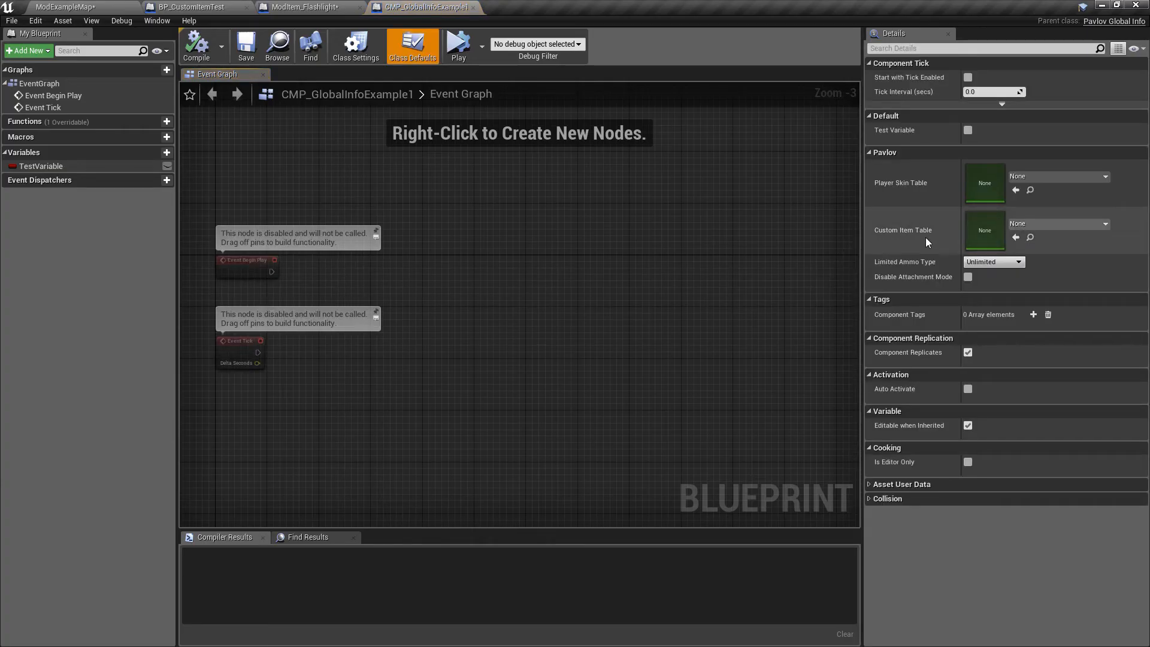
{"action": "left_click", "coordinate": [90, 7]}
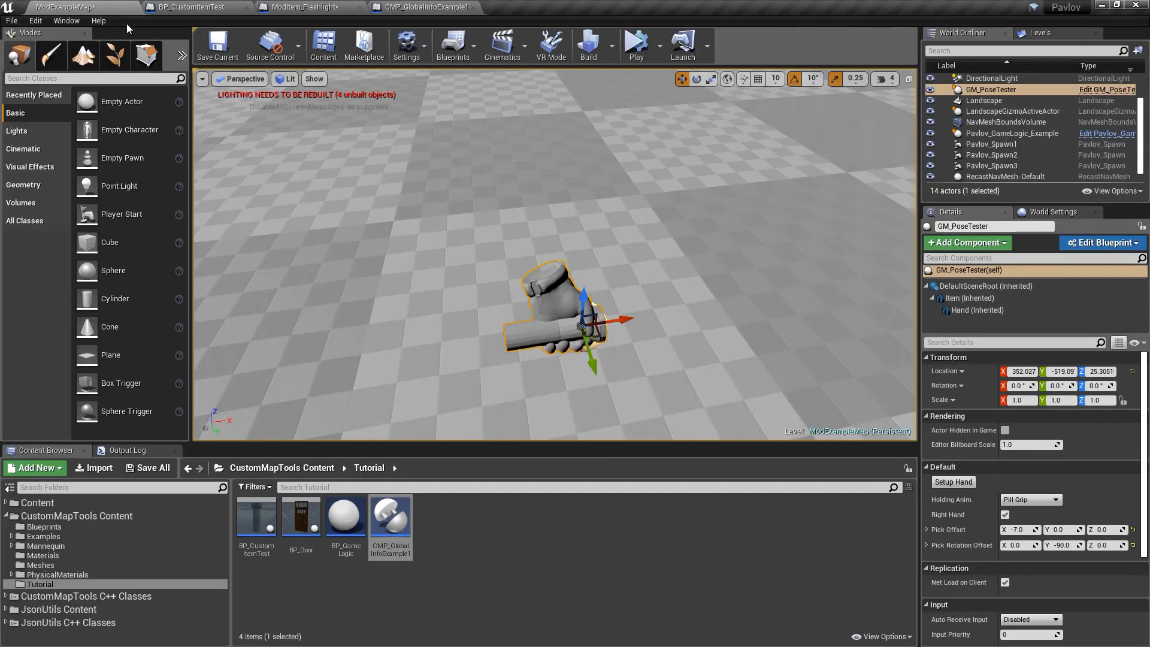
Step: Create a data table named CustomItemTable with the Custom Item Data row structure in the Tutorial folder and open it
{"action": "left_click", "coordinate": [455, 533]}
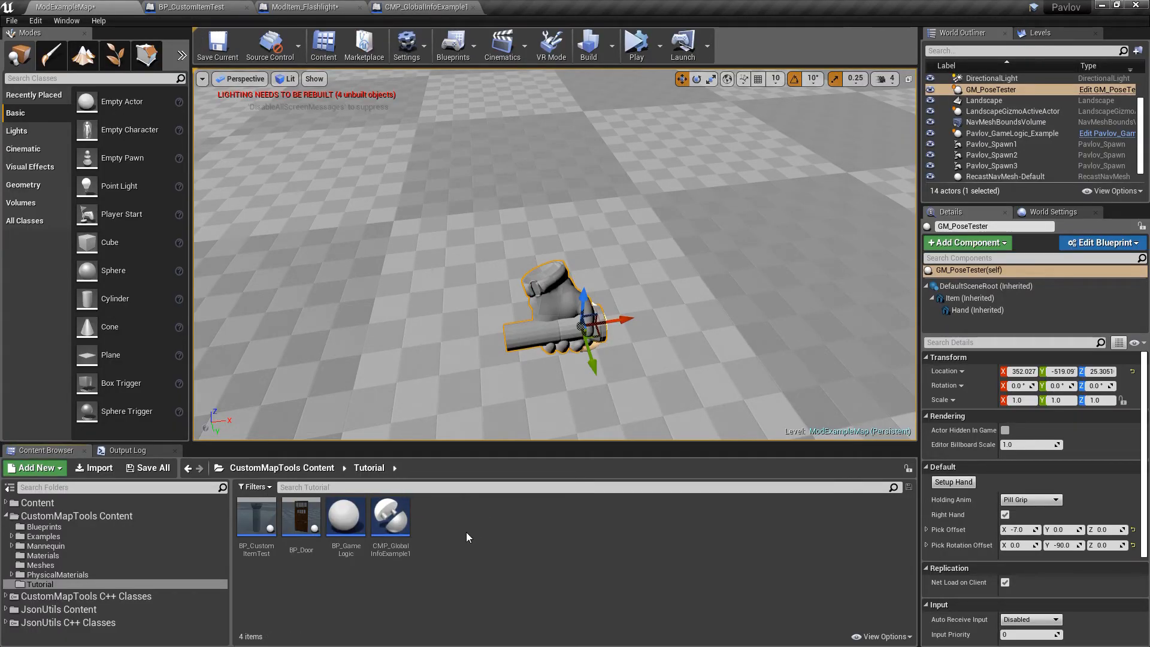
{"action": "right_click", "coordinate": [467, 535]}
{"action": "mouse_move", "coordinate": [535, 472]}
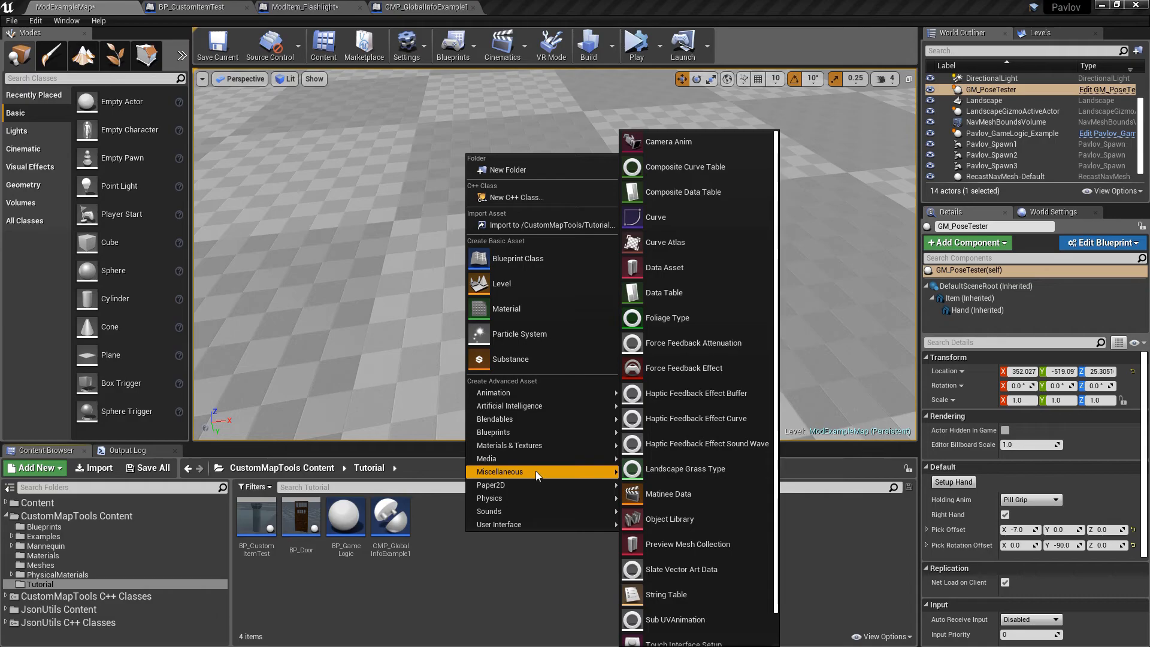
{"action": "left_click", "coordinate": [703, 293]}
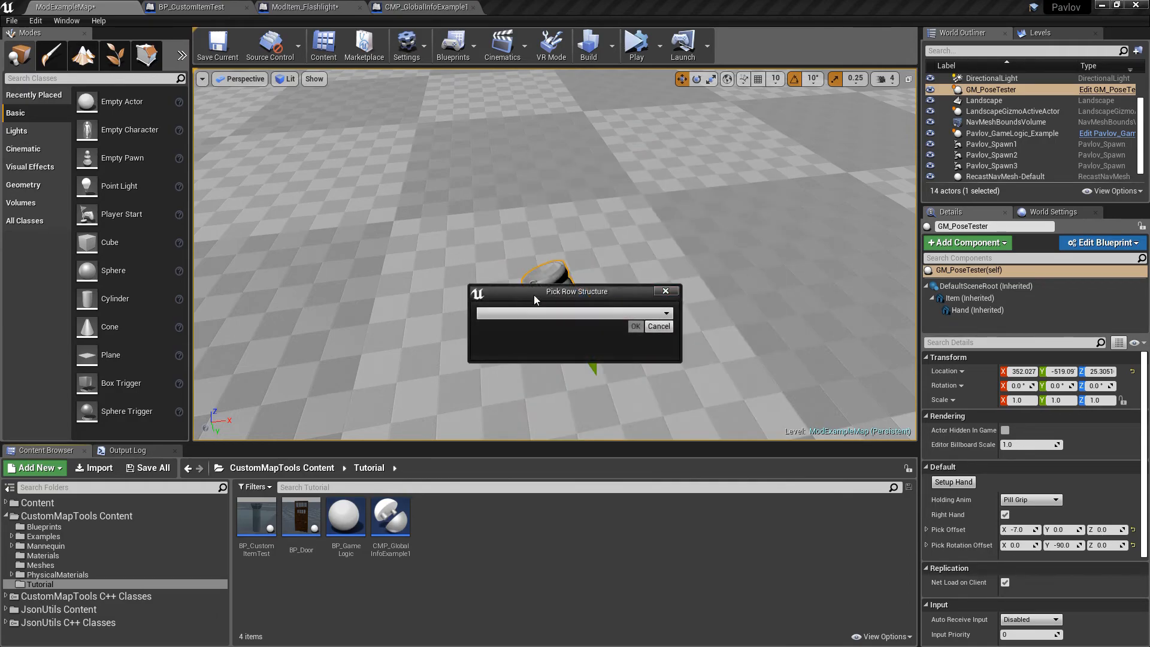
{"action": "left_click", "coordinate": [529, 313]}
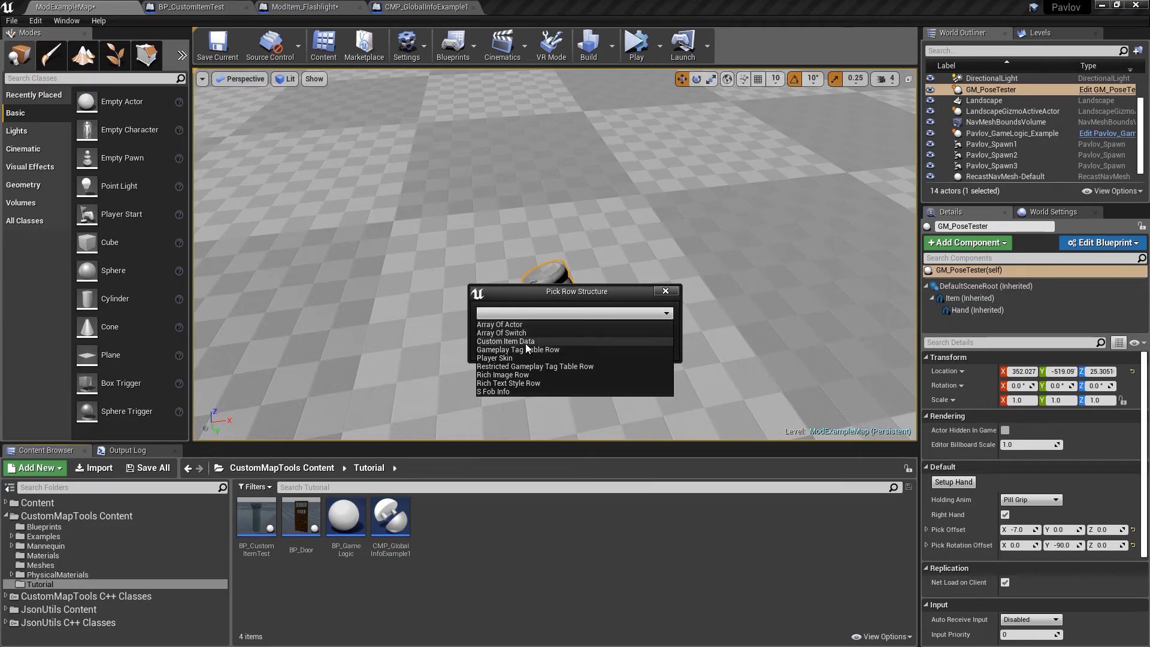
{"action": "left_click", "coordinate": [526, 342]}
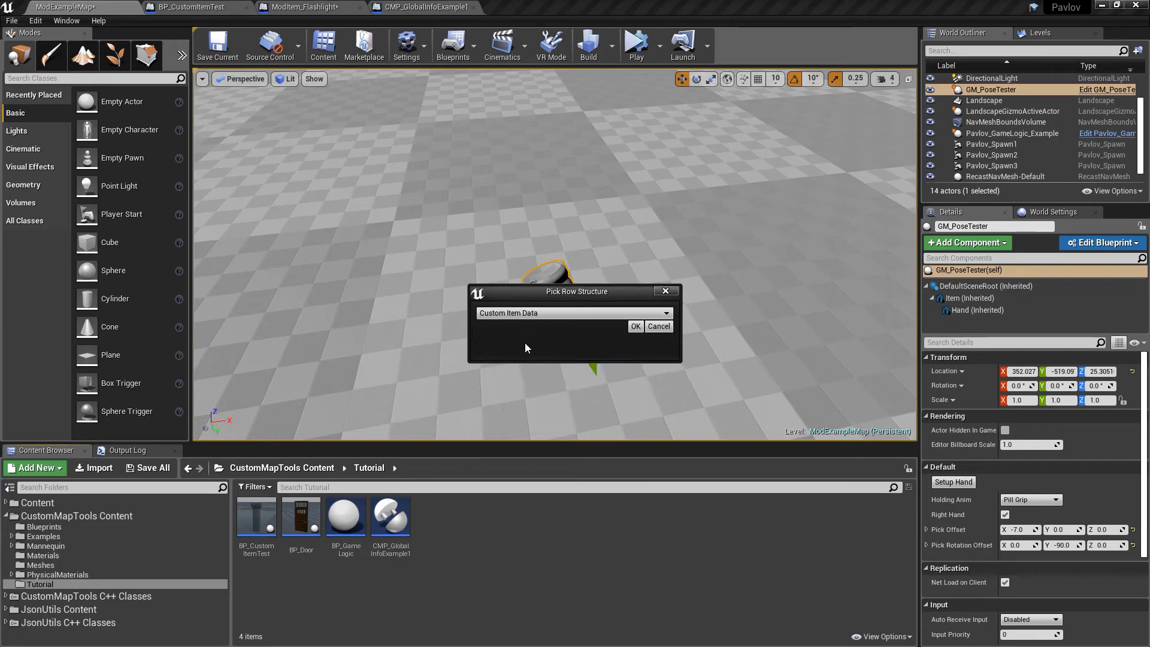
{"action": "left_click", "coordinate": [635, 327]}
{"action": "type", "text": "Custom"}
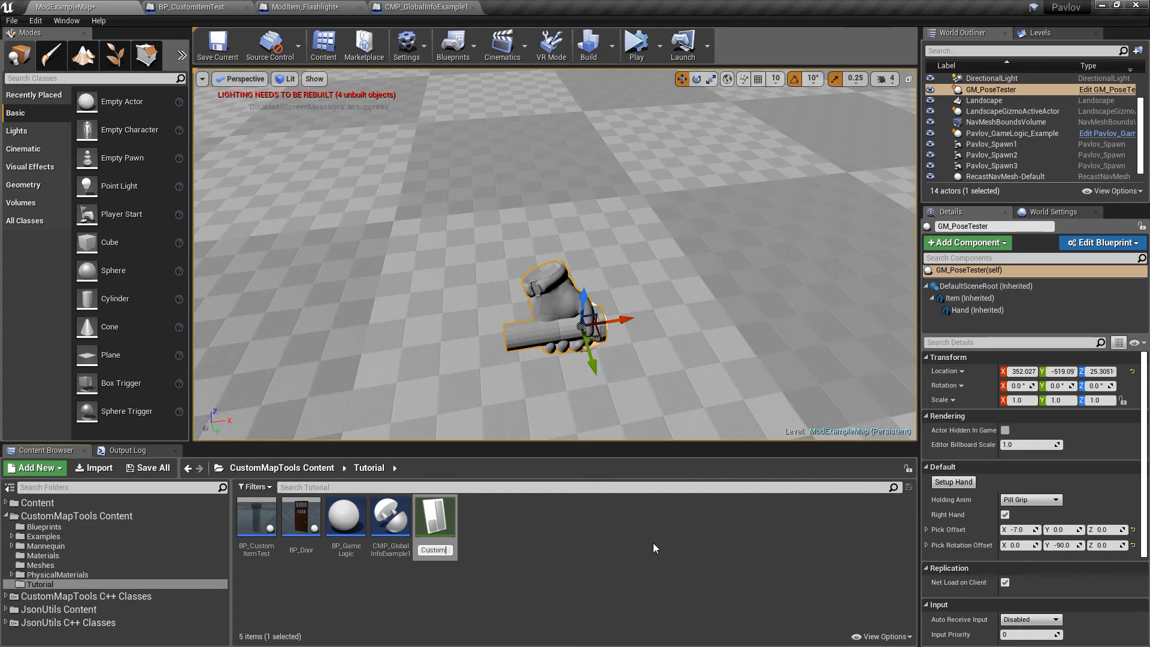
{"action": "key", "text": "Return"}
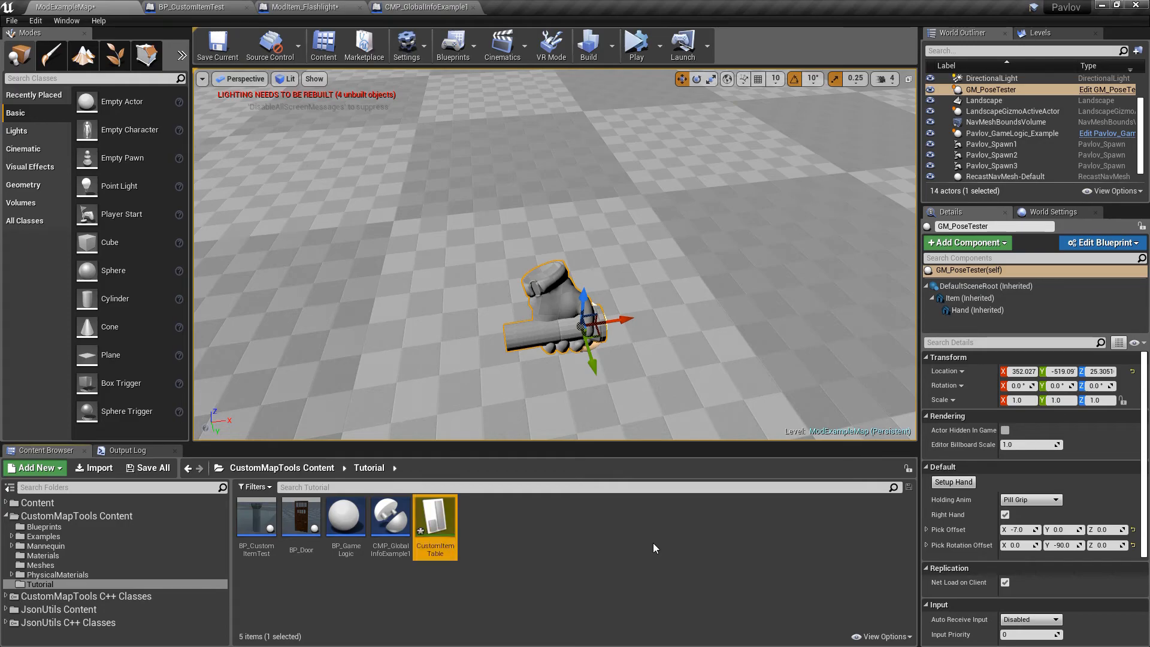
{"action": "double_click", "coordinate": [449, 526]}
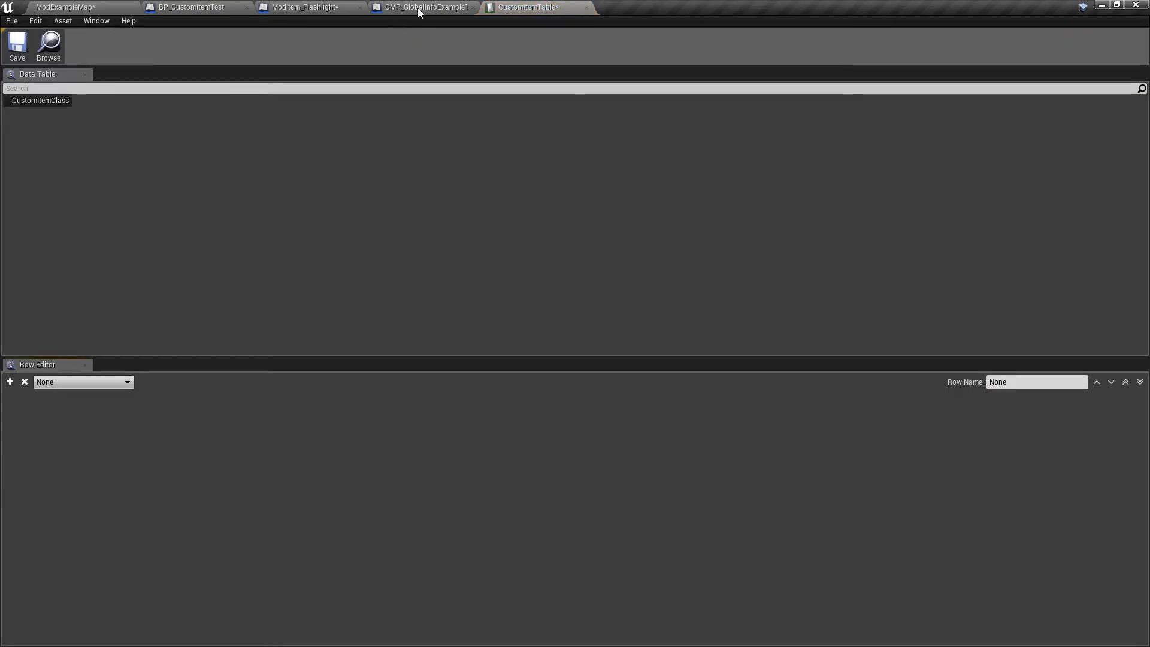
Step: Set the Custom Item Table of CMP_GlobalInfoExample1 to CustomItemTable, and compile and save the blueprint
{"action": "left_click", "coordinate": [441, 12]}
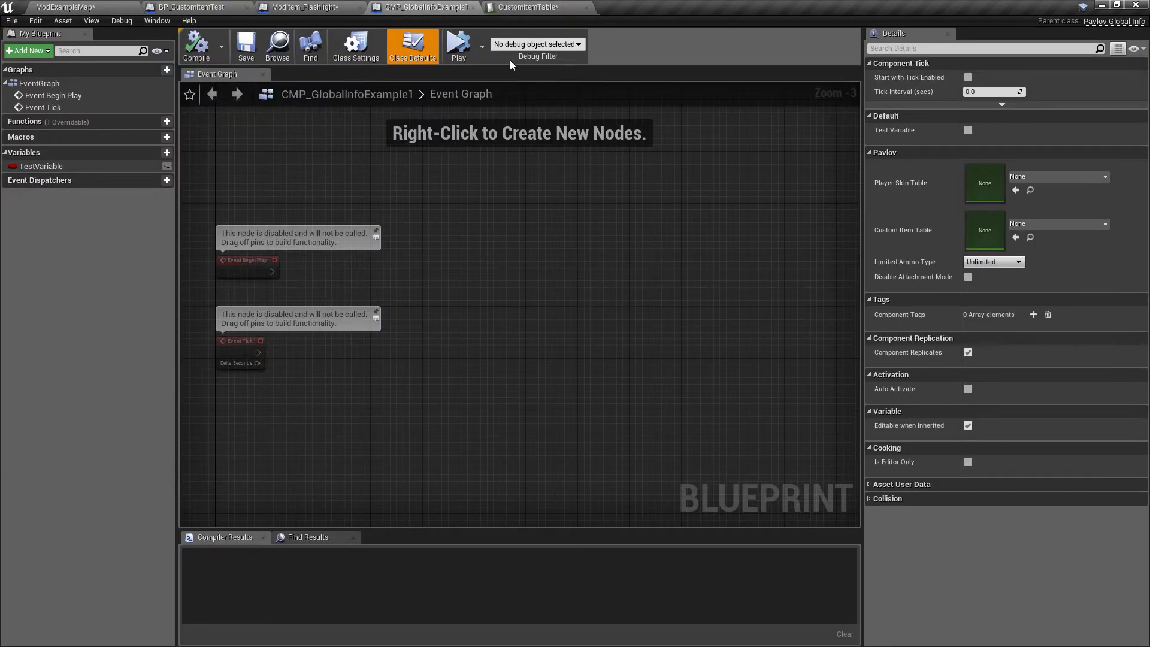
{"action": "left_click", "coordinate": [1056, 223]}
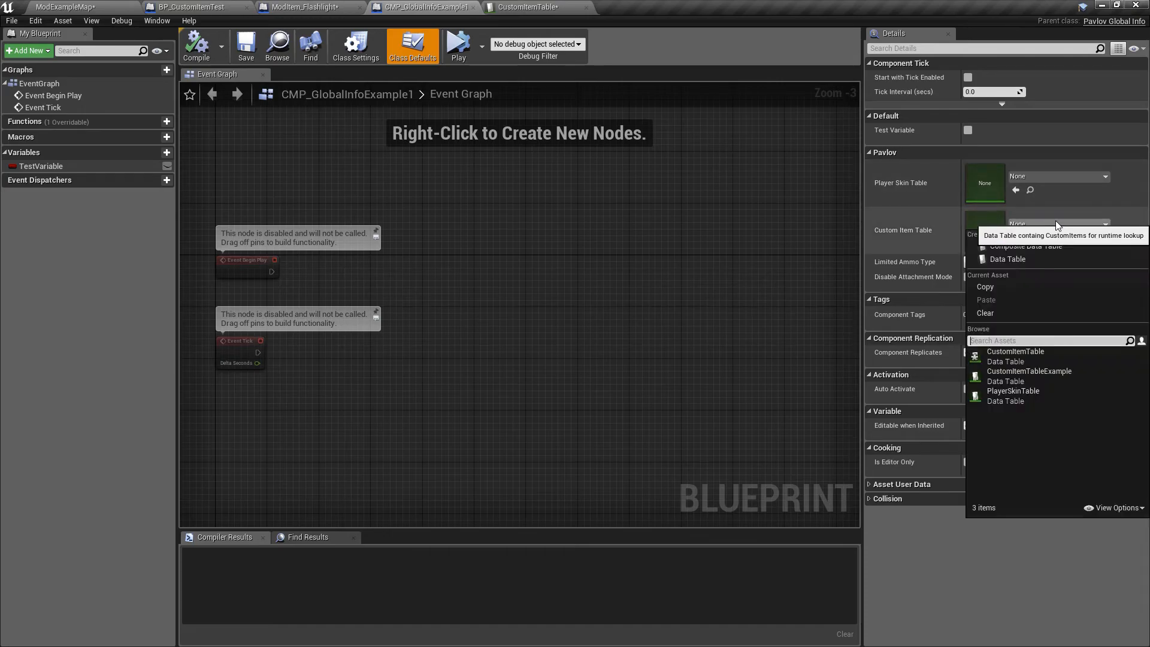
{"action": "left_click", "coordinate": [1025, 362]}
{"action": "left_click", "coordinate": [196, 44]}
{"action": "left_click", "coordinate": [245, 47]}
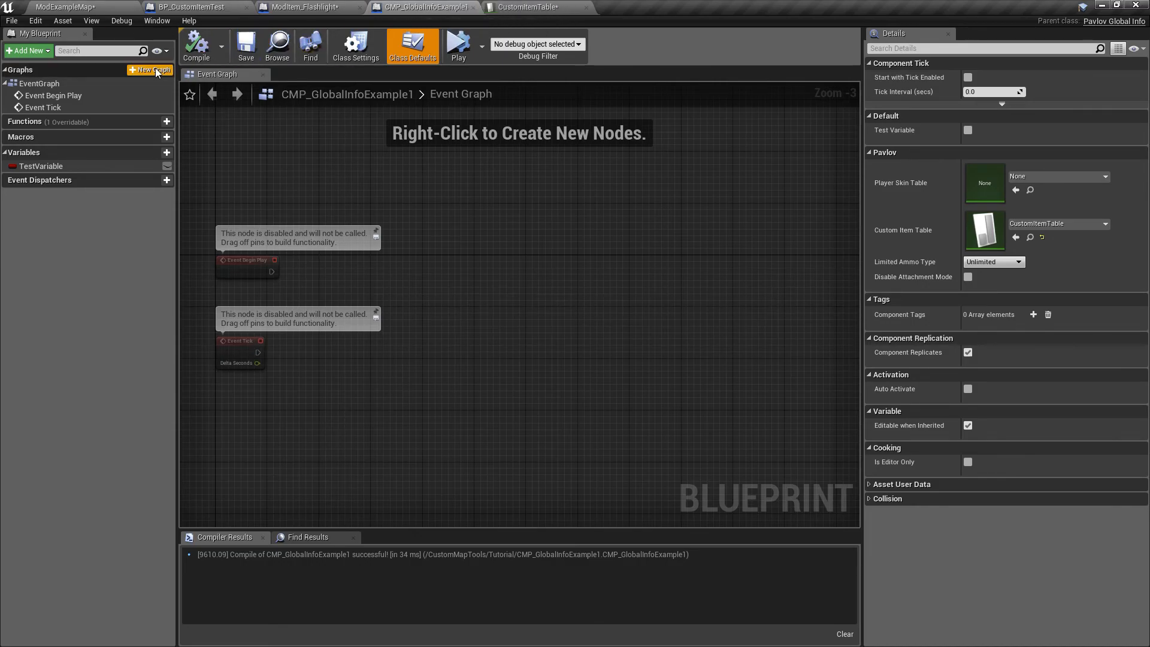
Step: Open BP_GameLogic from the Tutorial folder and set its Global Info Class to CMP_GlobalInfoExample1
{"action": "left_click", "coordinate": [62, 6]}
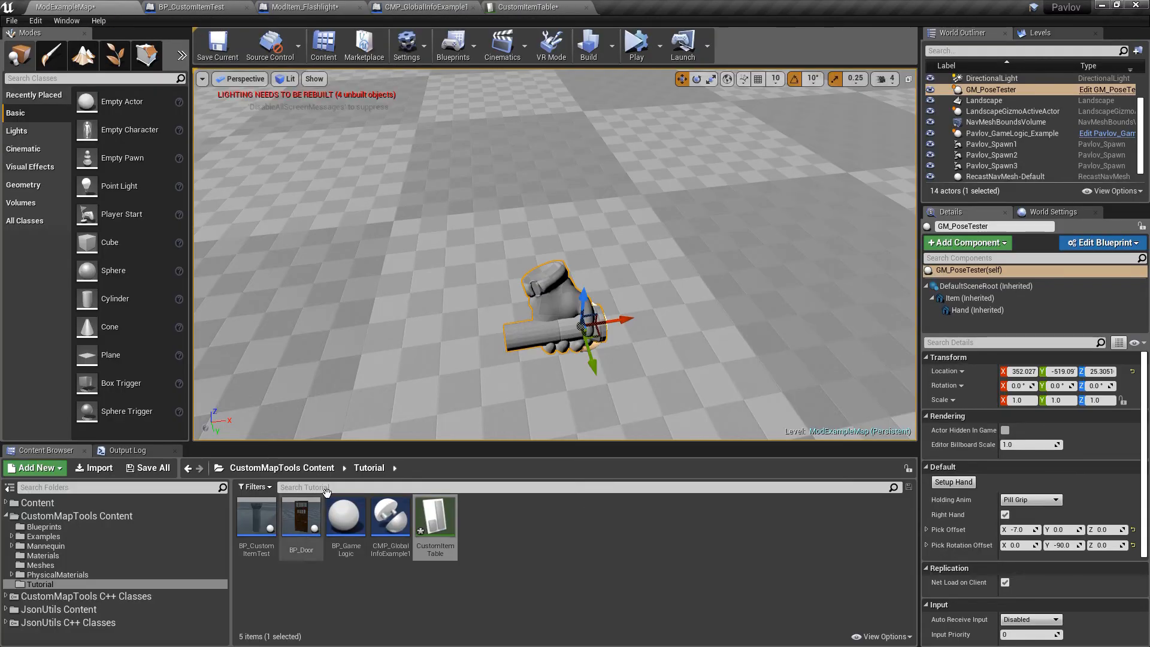
{"action": "double_click", "coordinate": [350, 516]}
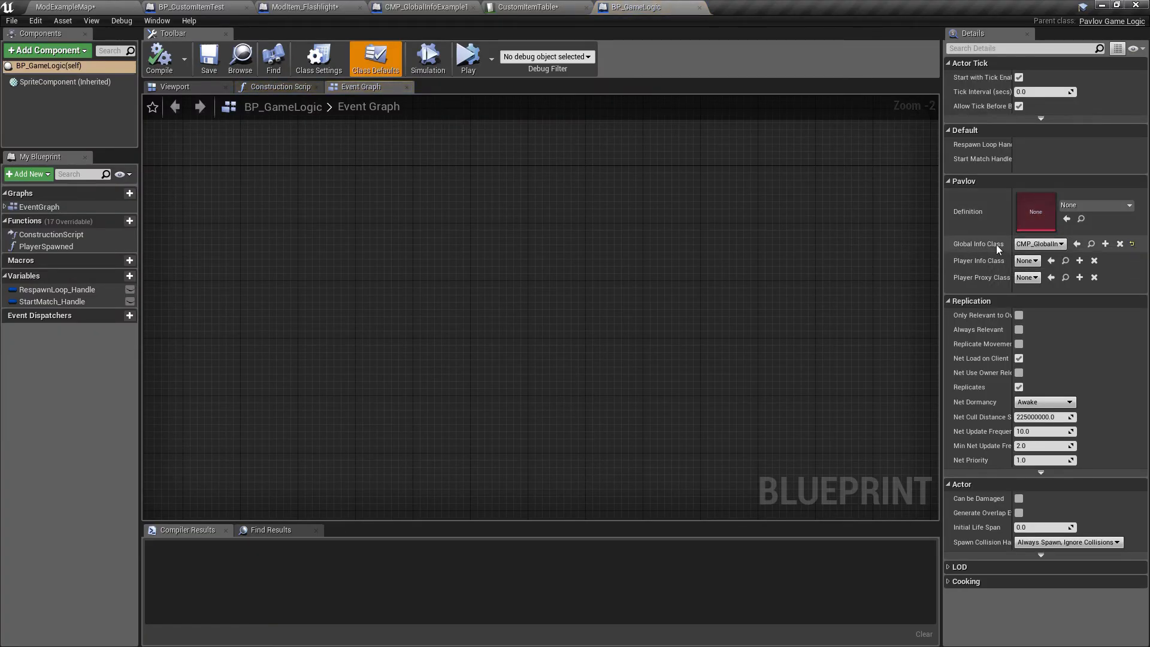
{"action": "left_click", "coordinate": [1048, 245]}
{"action": "left_click", "coordinate": [1061, 294]}
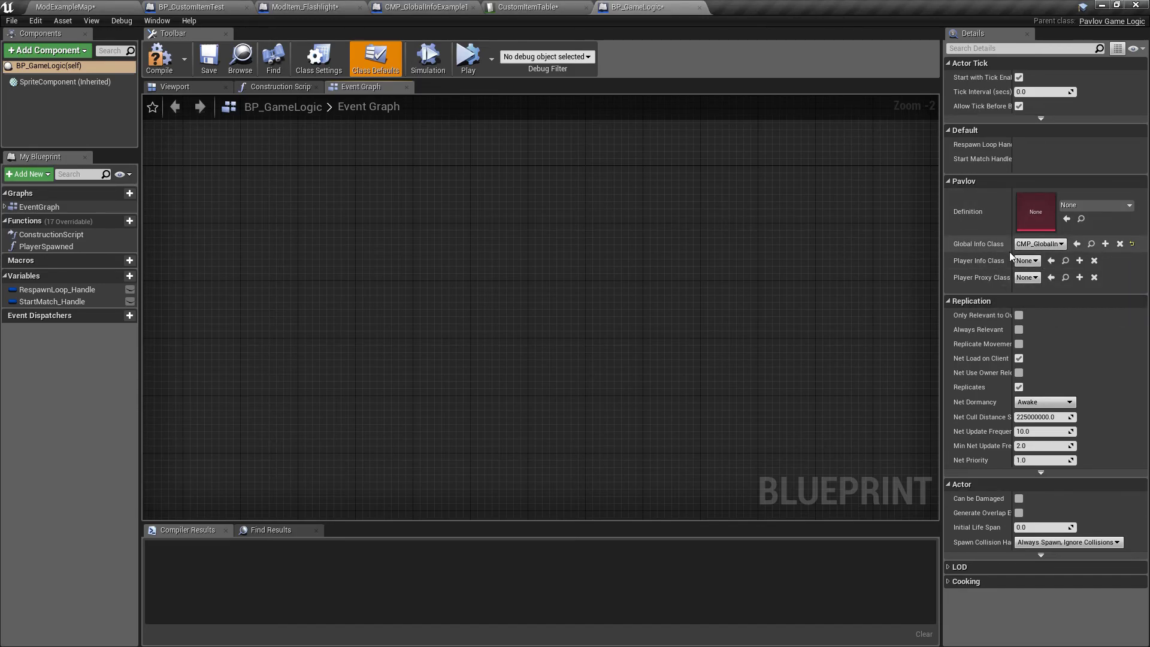
Step: Add a row named flashlight to CustomItemTable and set its Custom Item Class to ModItem_Flashlight
{"action": "left_click", "coordinate": [428, 6]}
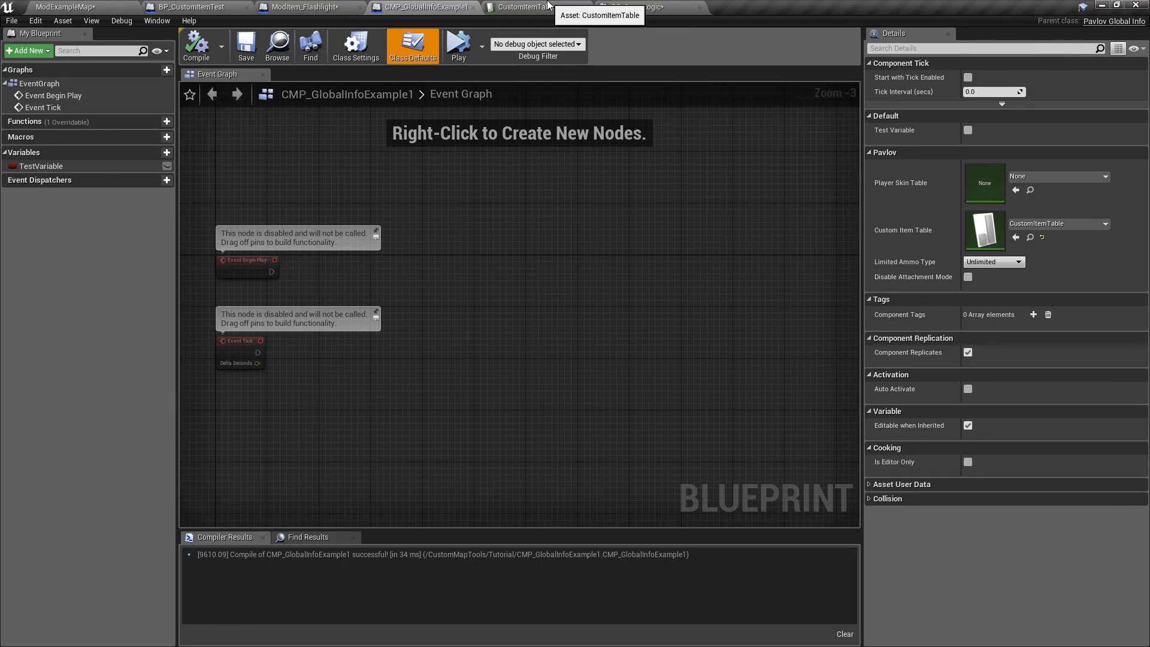
{"action": "left_click", "coordinate": [547, 6]}
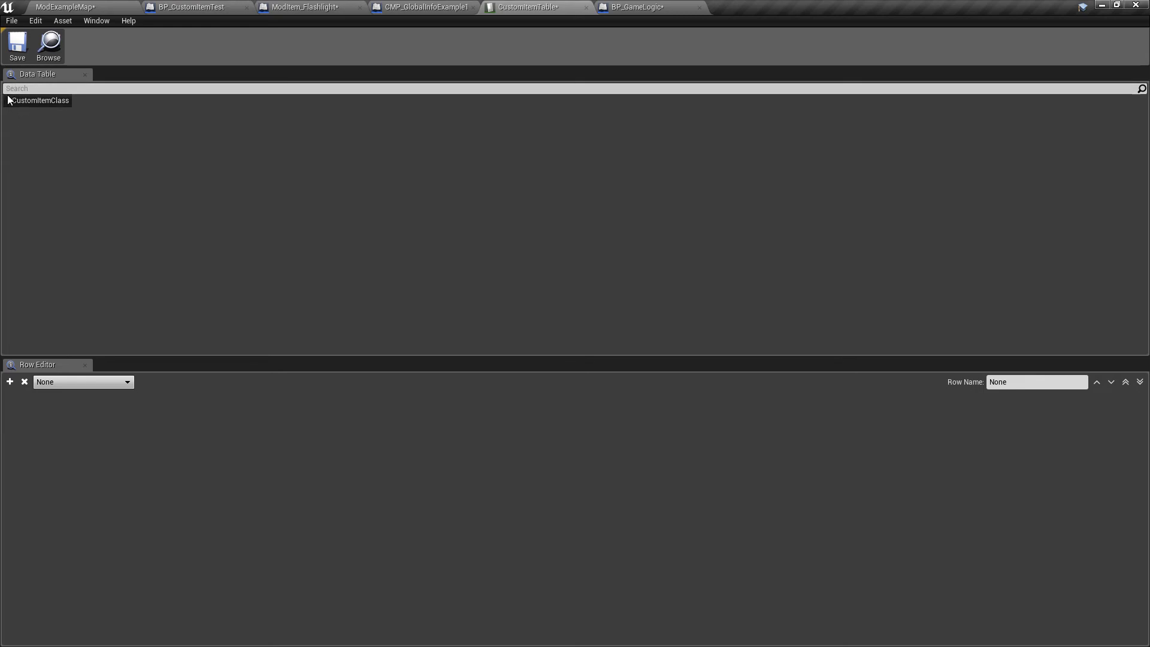
{"action": "left_click", "coordinate": [10, 382]}
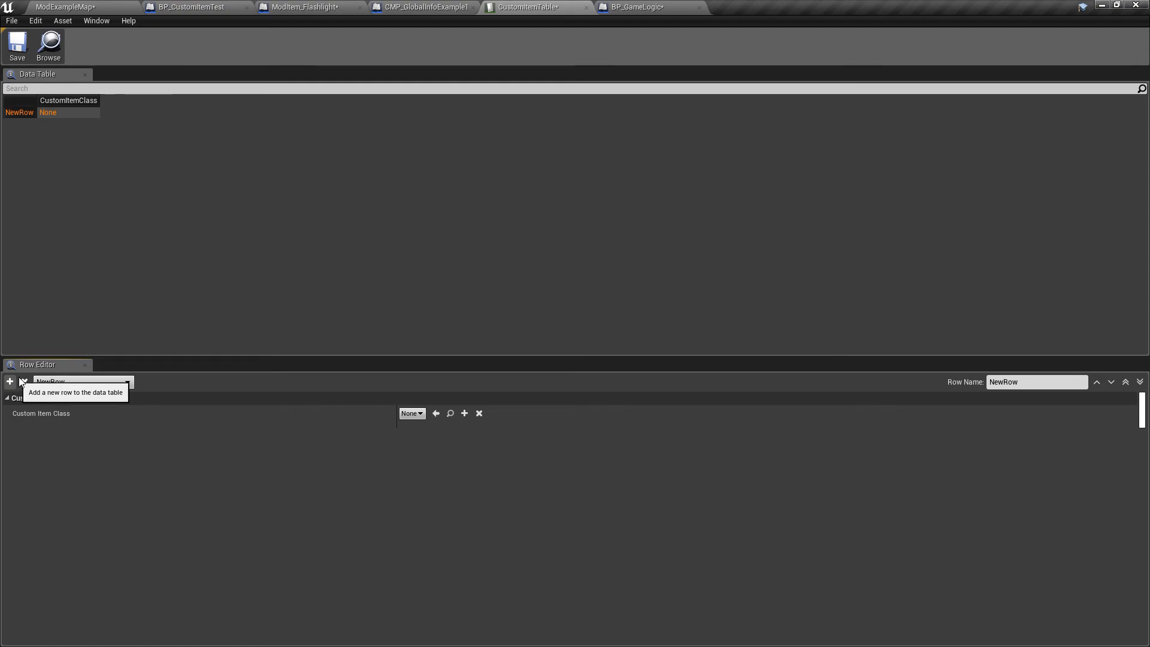
{"action": "left_click_drag", "start_coordinate": [1049, 382], "coordinate": [964, 382]}
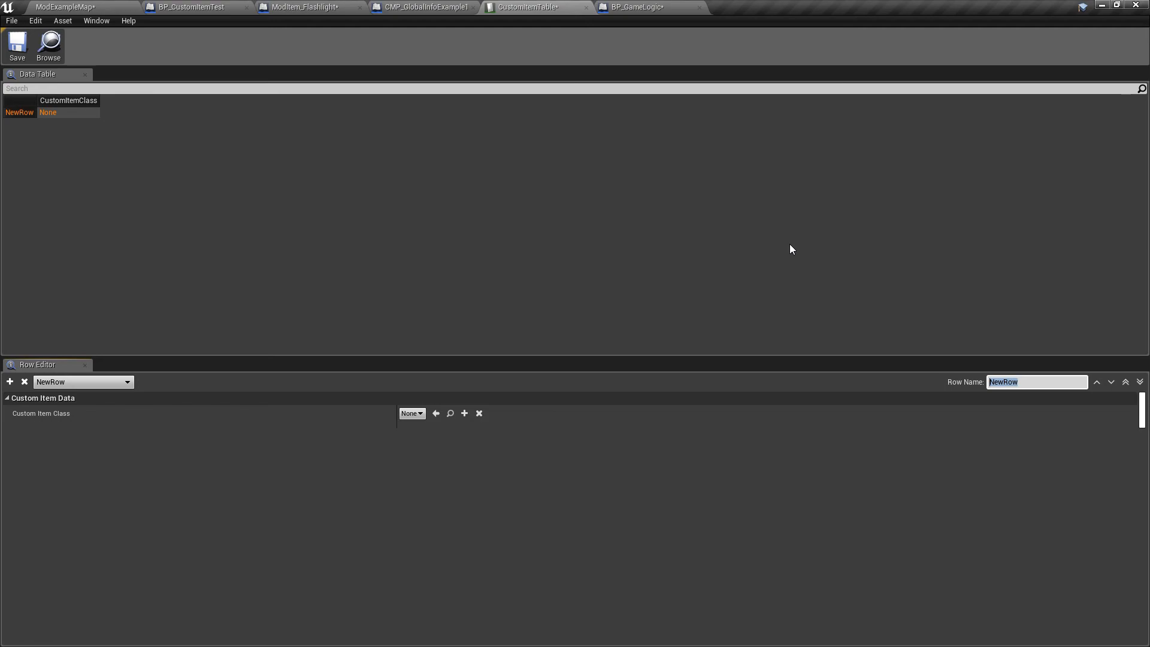
{"action": "type", "text": "flashlight"}
{"action": "key", "text": "Return"}
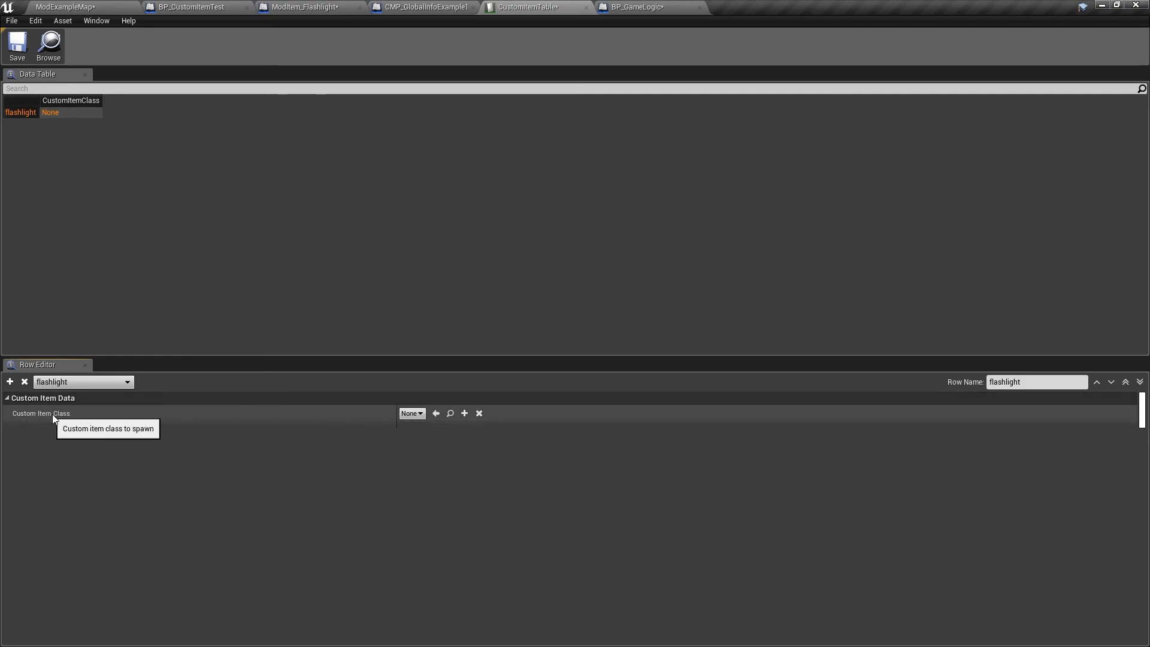
{"action": "left_click", "coordinate": [419, 413]}
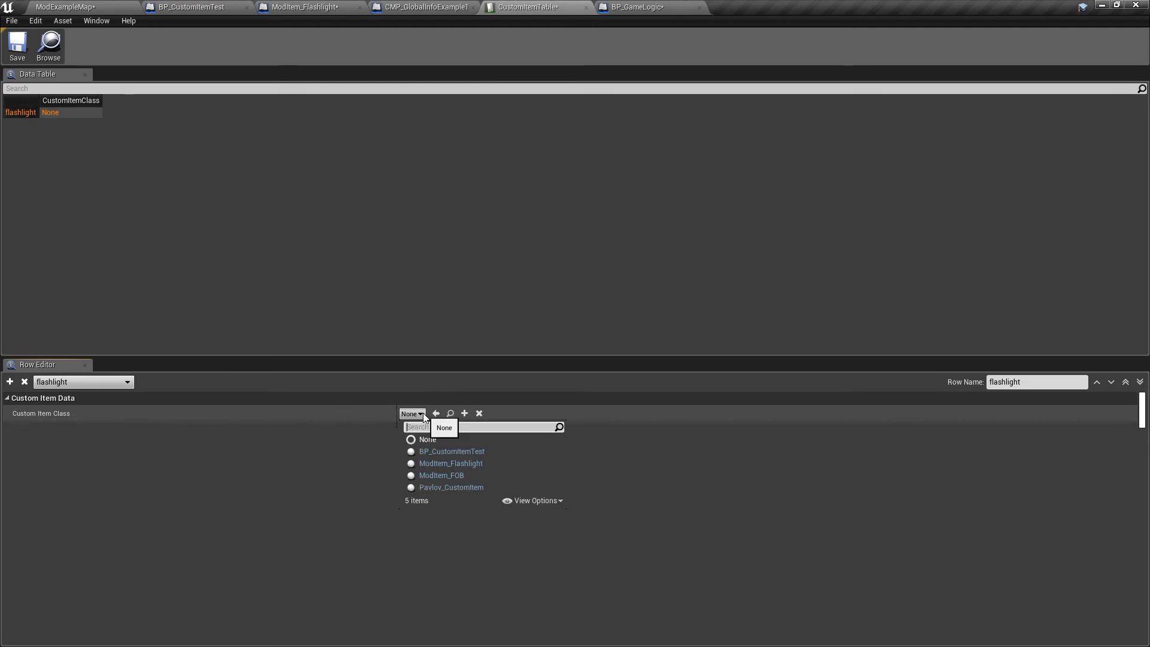
{"action": "left_click", "coordinate": [475, 462]}
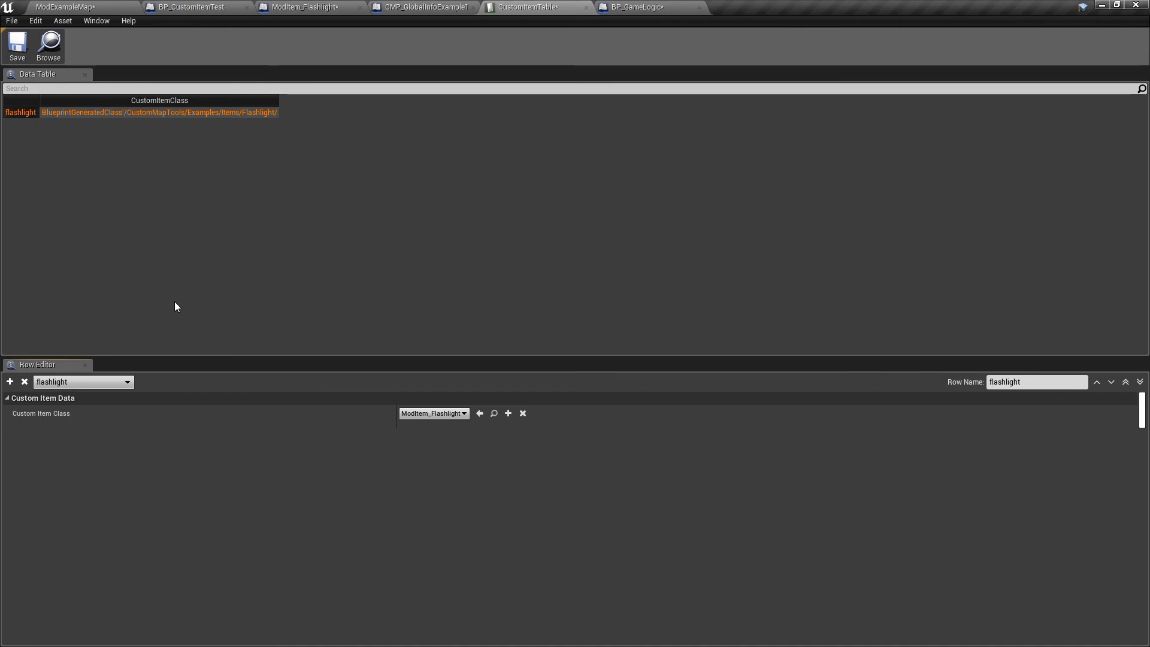
Step: Try adding two extra rows to the data table, switch between the rows, and remove the extra ones
{"action": "left_click", "coordinate": [11, 382]}
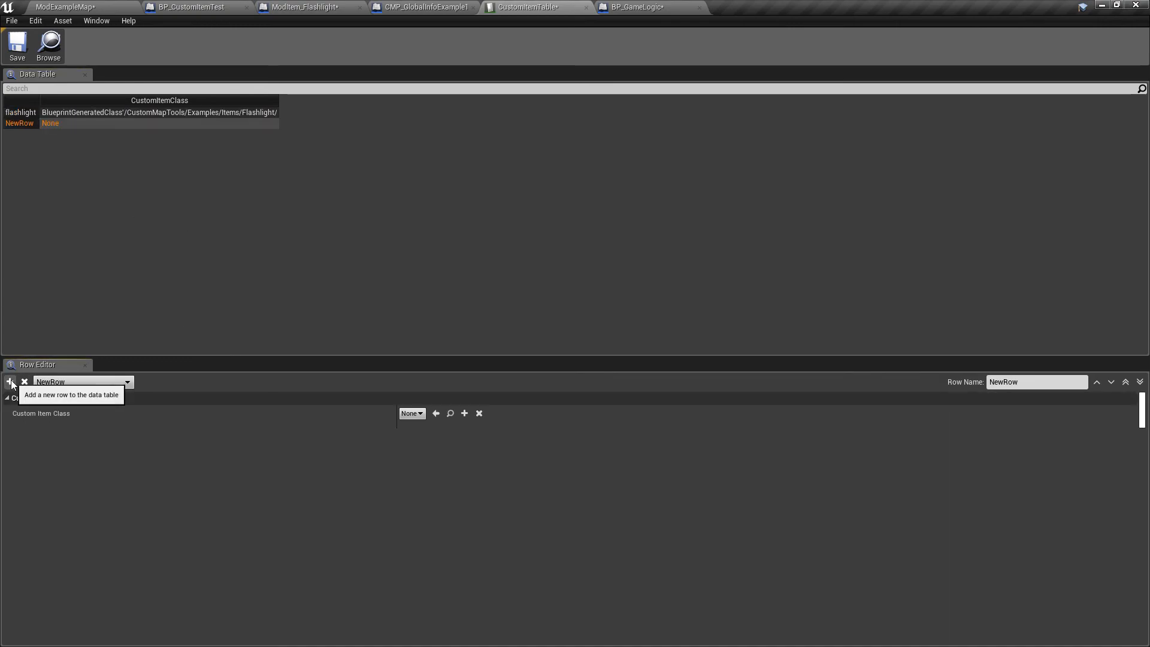
{"action": "left_click", "coordinate": [10, 382]}
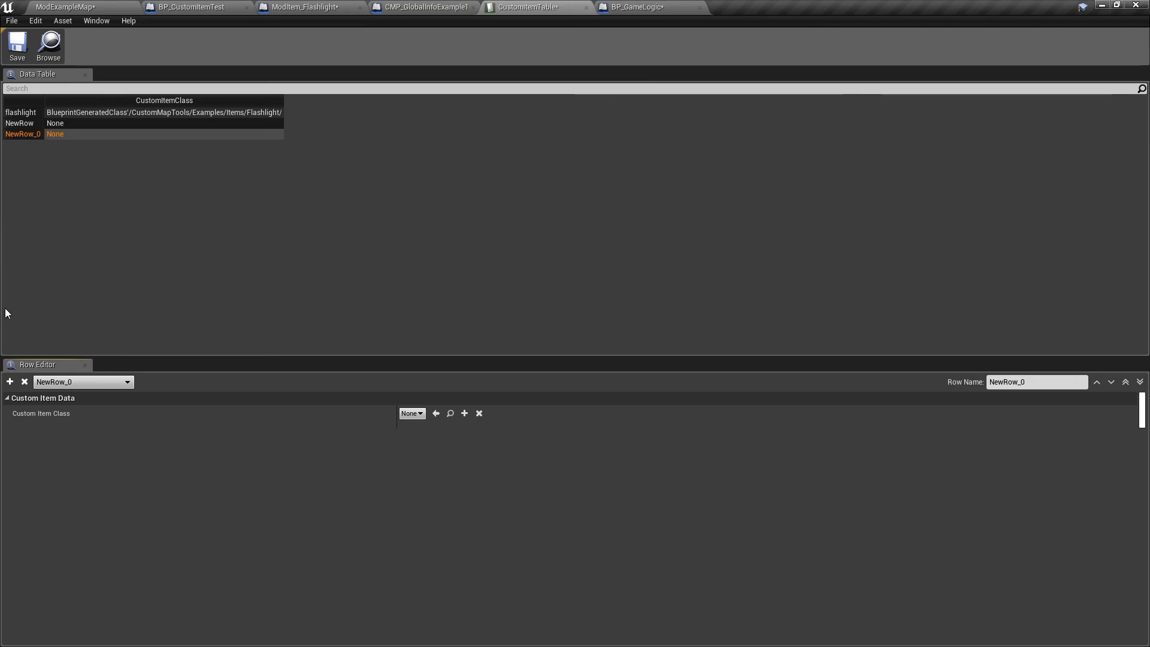
{"action": "left_click", "coordinate": [24, 382]}
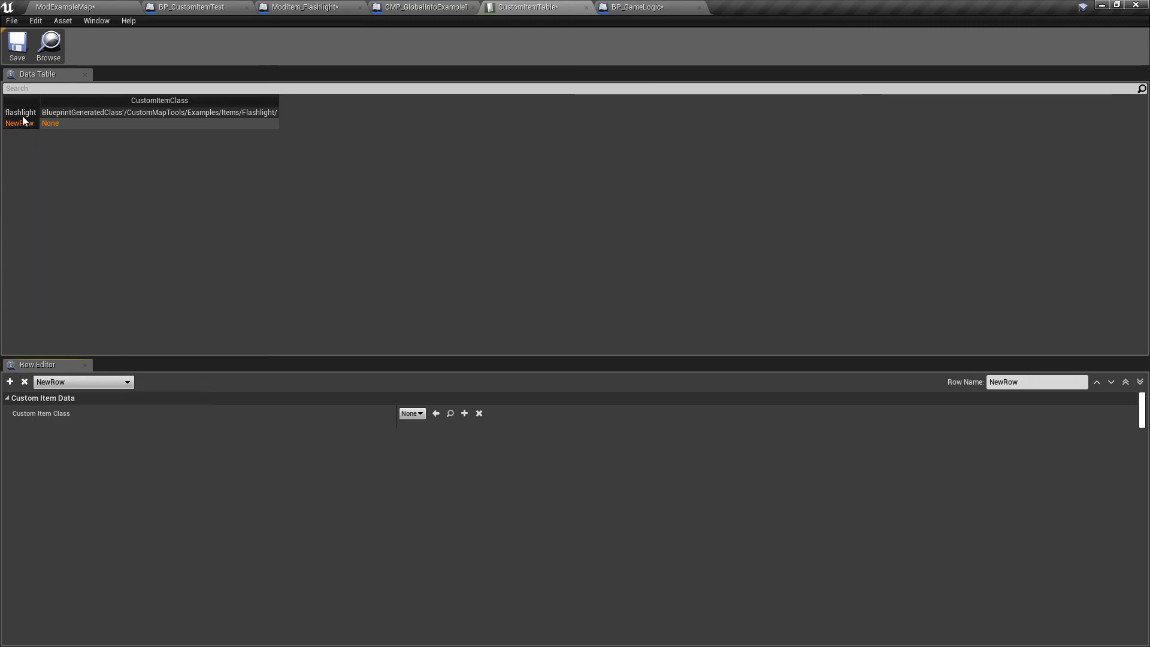
{"action": "left_click", "coordinate": [27, 113]}
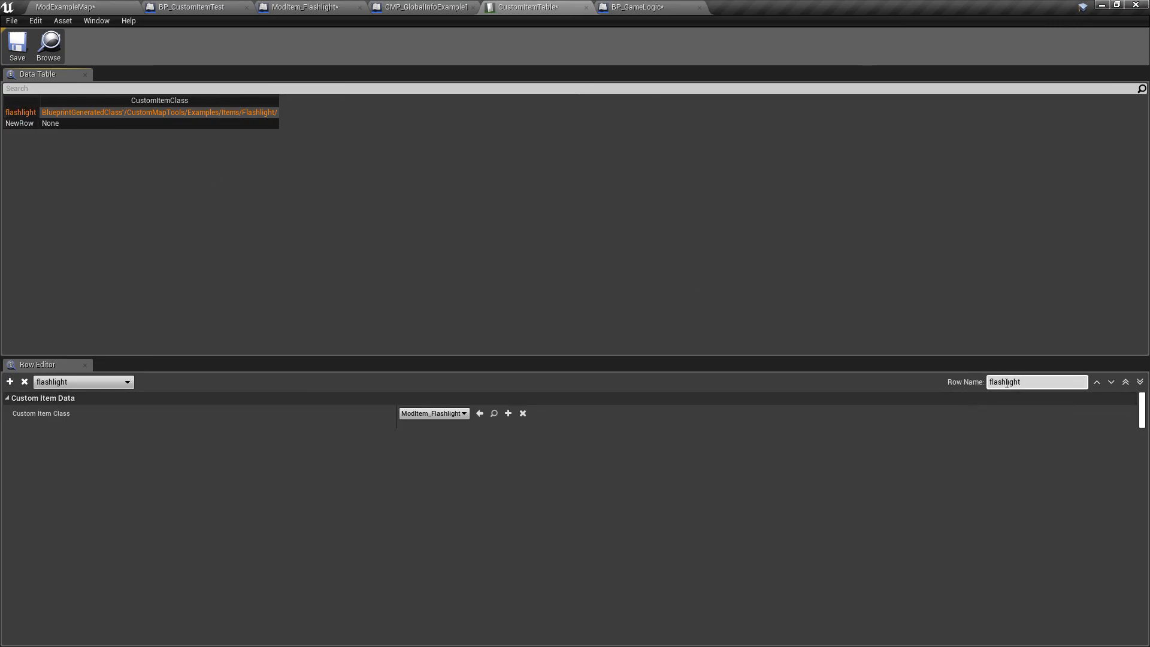
{"action": "left_click", "coordinate": [55, 124]}
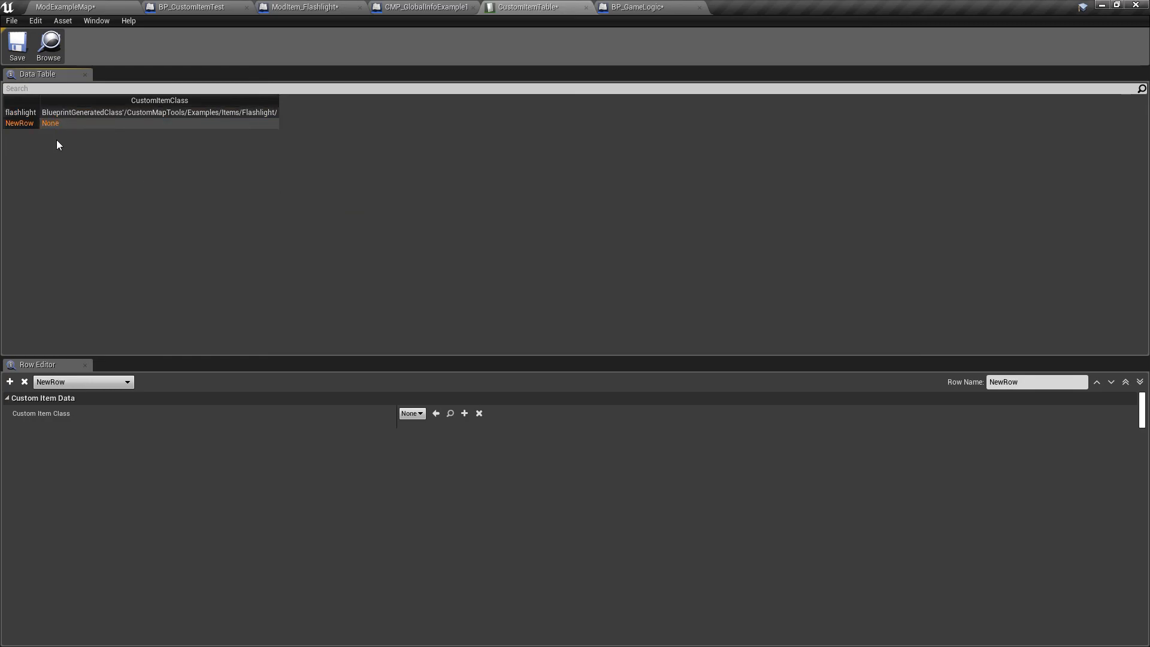
{"action": "left_click", "coordinate": [32, 113]}
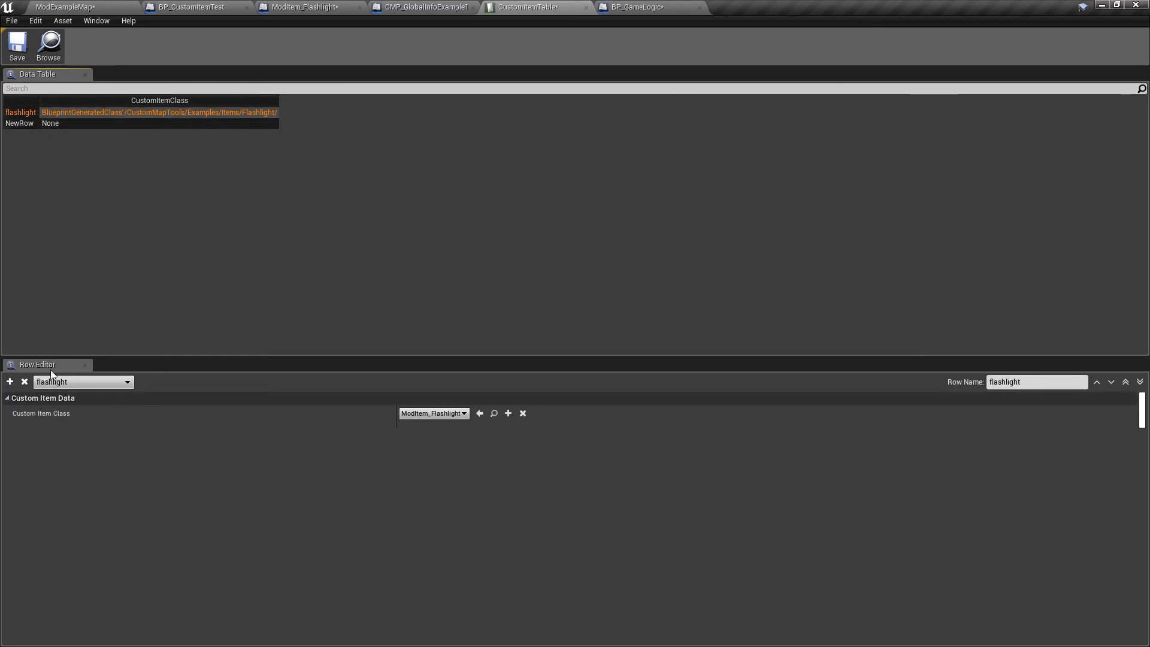
{"action": "left_click", "coordinate": [63, 123]}
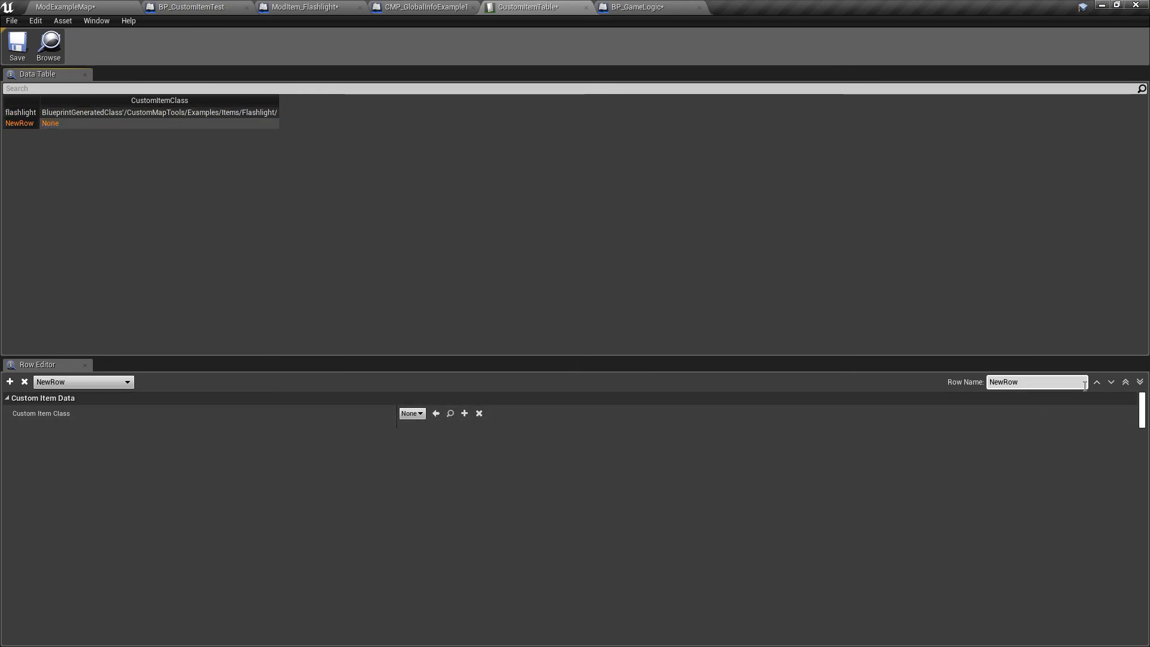
{"action": "left_click", "coordinate": [24, 382]}
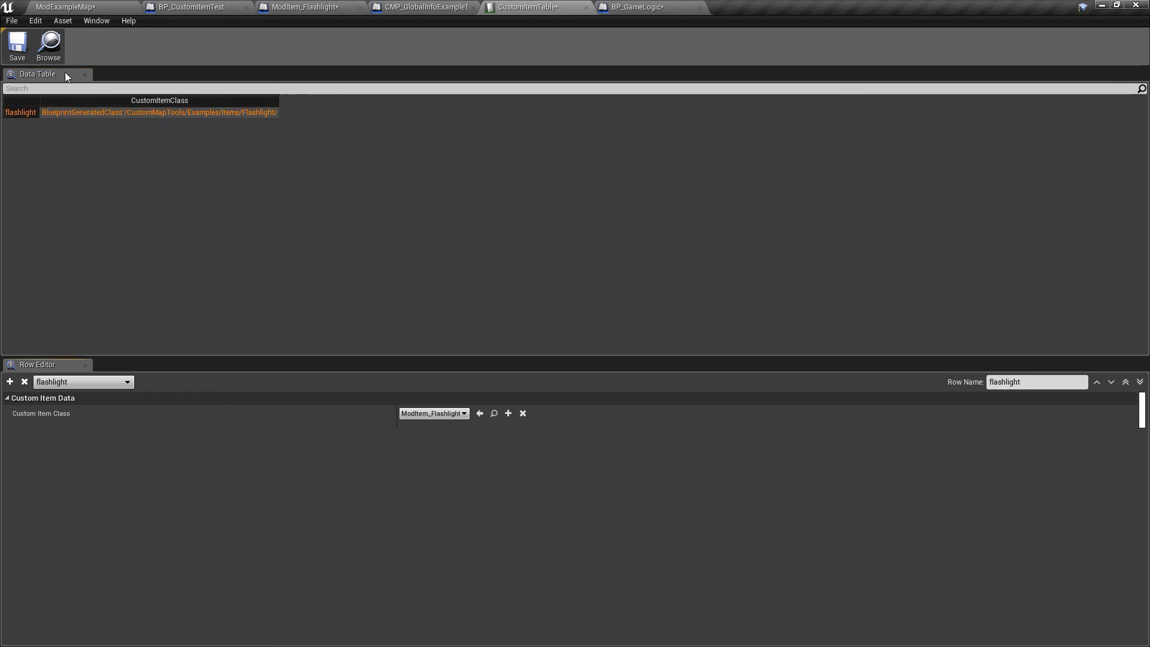
Step: Save the data table and open the Player Spawned function called by Event On Player Spawned in BP_GameLogic
{"action": "left_click", "coordinate": [16, 52]}
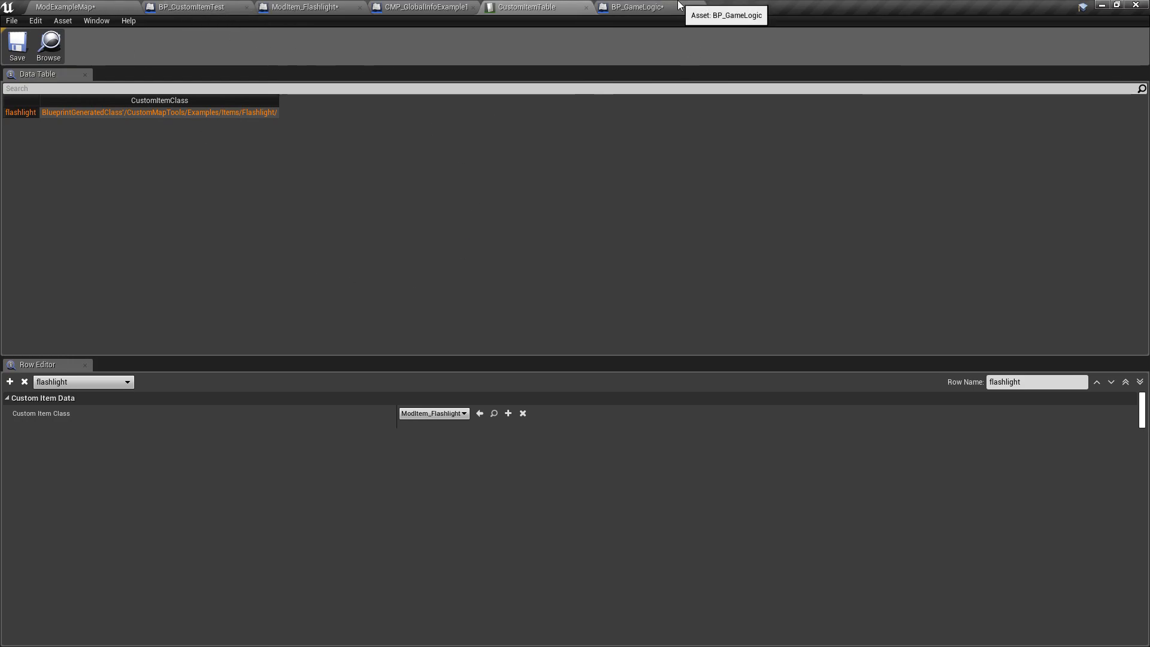
{"action": "left_click", "coordinate": [77, 6]}
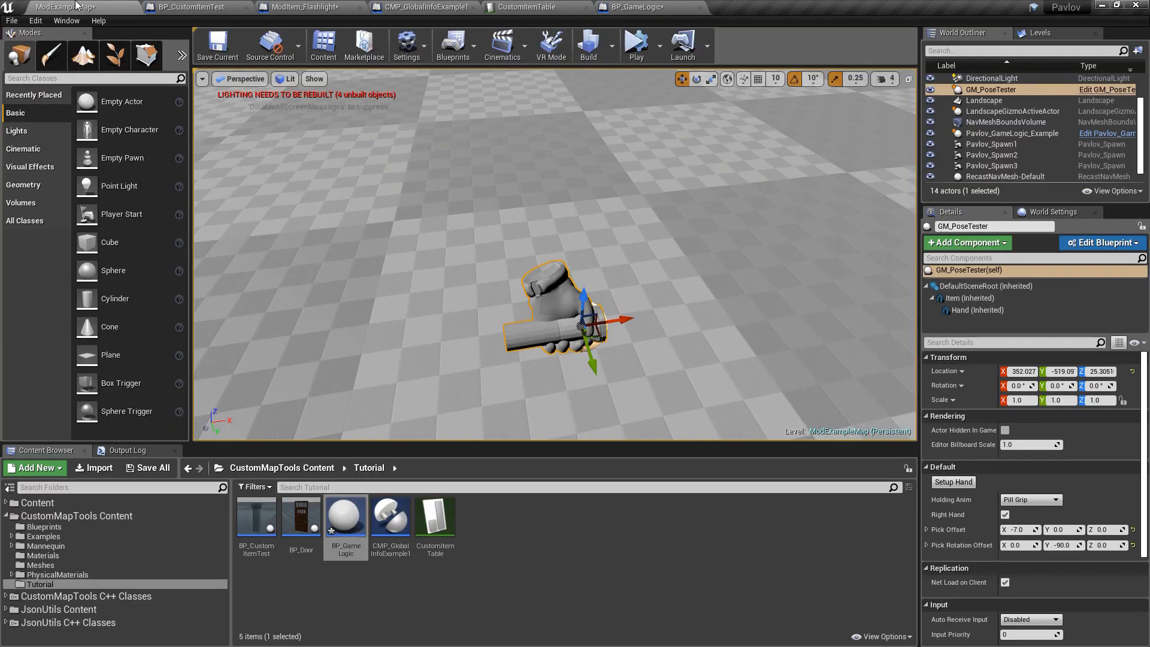
{"action": "double_click", "coordinate": [353, 520]}
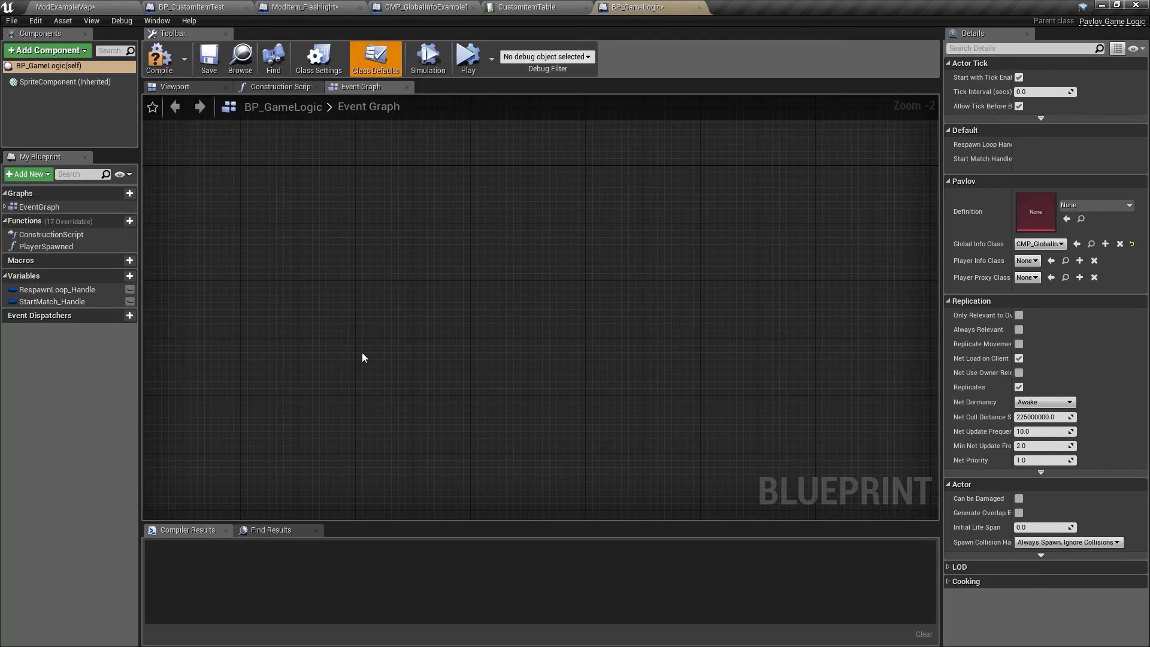
{"action": "scroll", "coordinate": [342, 175], "scroll_direction": "down", "scroll_amount": 10}
{"action": "right_click_drag", "start_coordinate": [361, 204], "coordinate": [610, 225]}
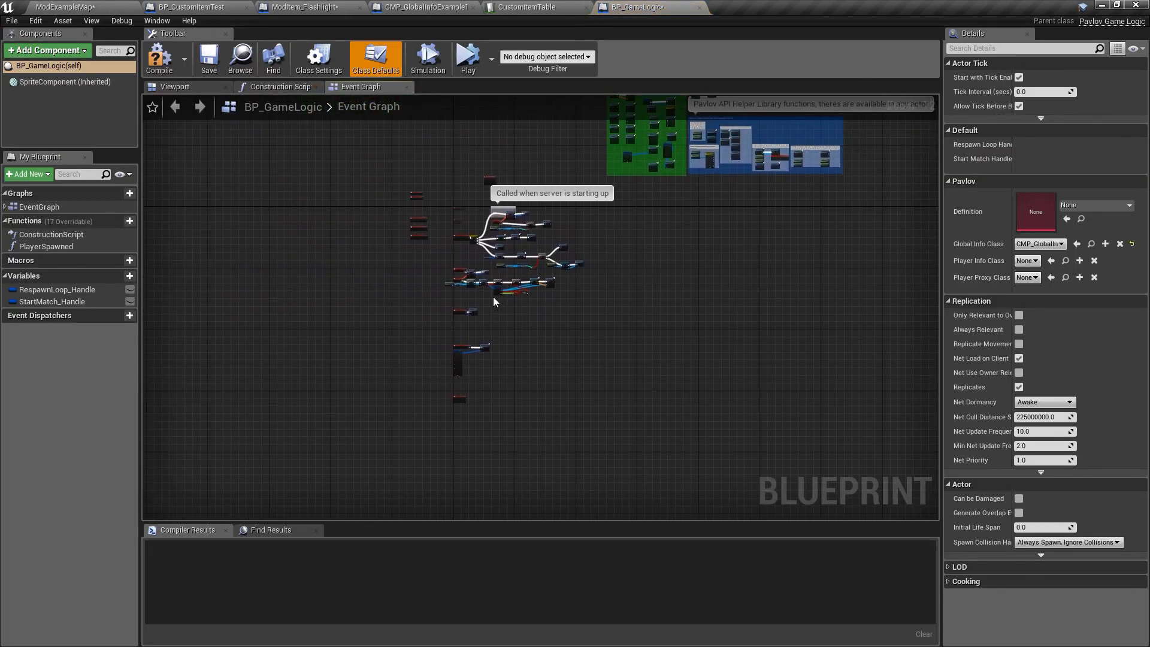
{"action": "scroll", "coordinate": [480, 295], "scroll_direction": "up", "scroll_amount": 6}
{"action": "right_click_drag", "start_coordinate": [336, 202], "coordinate": [332, 254]}
{"action": "scroll", "coordinate": [435, 286], "scroll_direction": "up", "scroll_amount": 1}
{"action": "scroll", "coordinate": [456, 458], "scroll_direction": "up", "scroll_amount": 4}
{"action": "right_click_drag", "start_coordinate": [351, 482], "coordinate": [391, 376]}
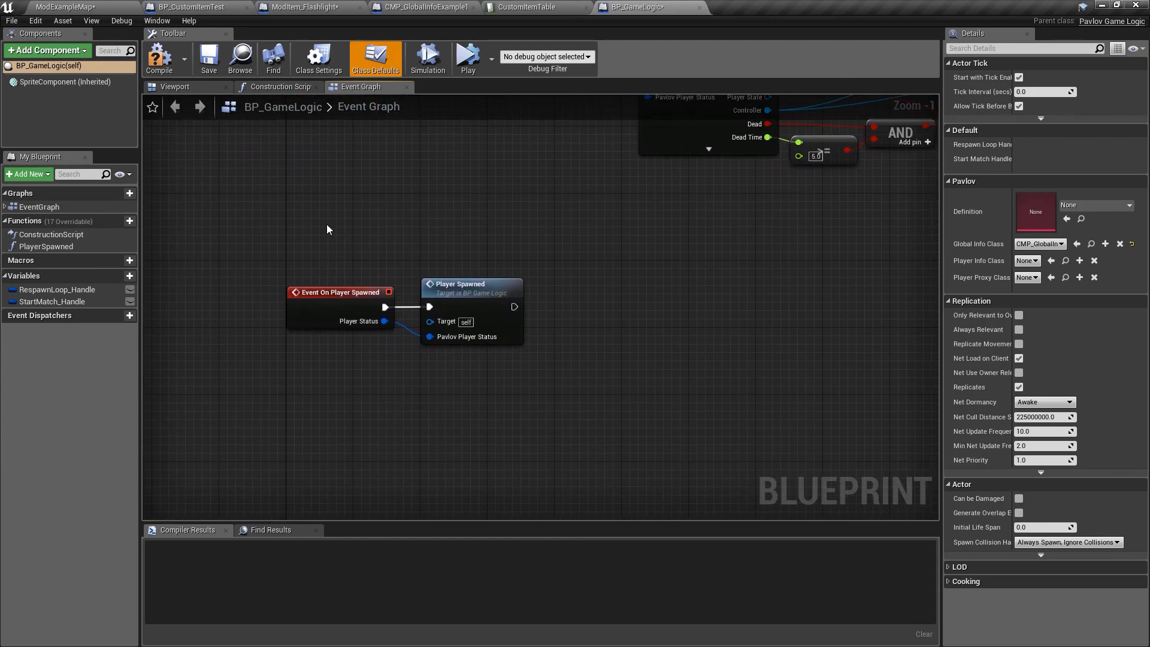
{"action": "double_click", "coordinate": [486, 303]}
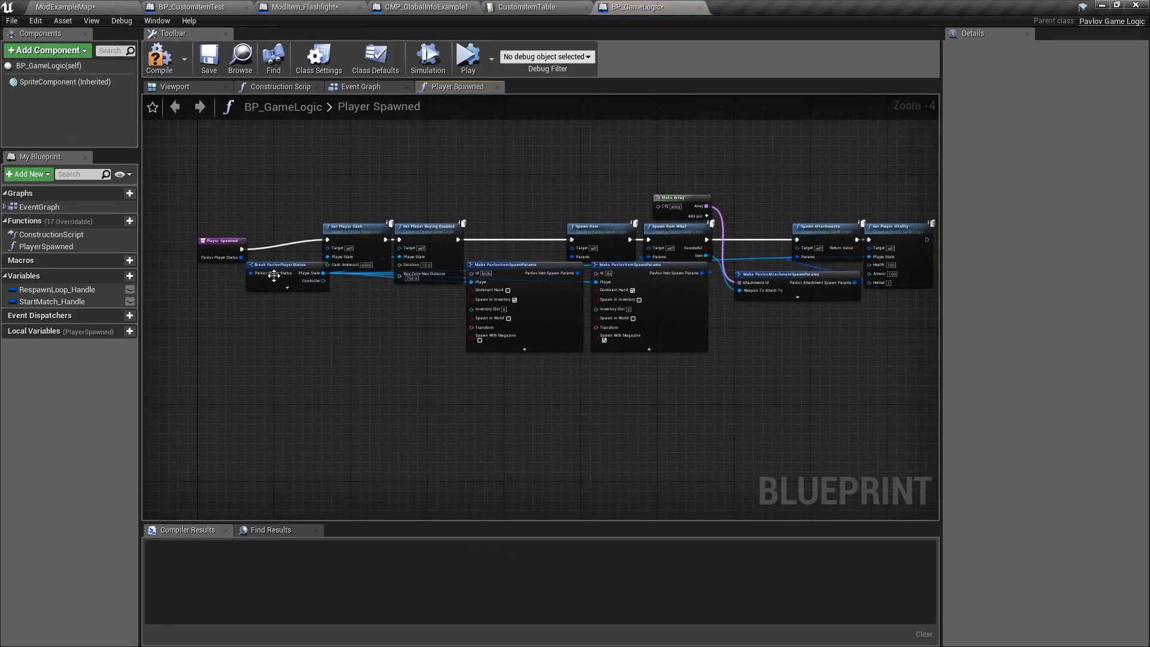
Step: Set the Id of the Make PavlovItemSpawnParams node feeding Spawn Item to flashlight in the Player Spawned function
{"action": "left_click", "coordinate": [223, 236]}
{"action": "left_click", "coordinate": [515, 393]}
{"action": "right_click_drag", "start_coordinate": [931, 455], "coordinate": [584, 461]}
{"action": "left_click_drag", "start_coordinate": [509, 195], "coordinate": [460, 206]}
{"action": "right_click_drag", "start_coordinate": [460, 206], "coordinate": [445, 161]}
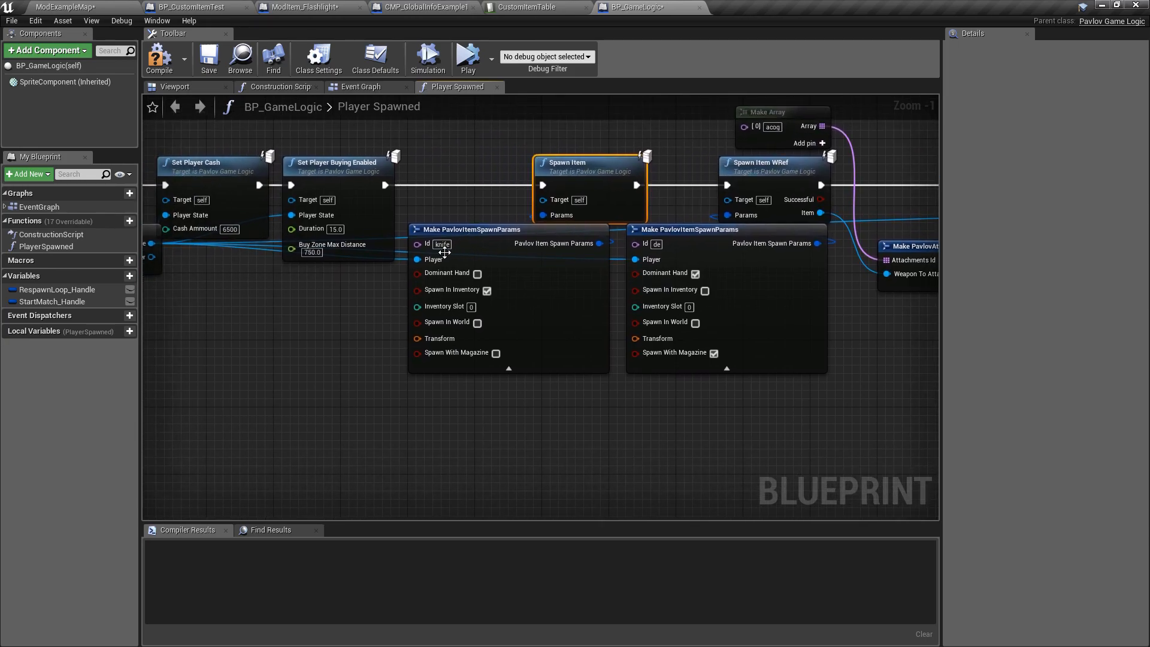
{"action": "left_click", "coordinate": [440, 245]}
{"action": "key", "text": "Return"}
{"action": "left_click", "coordinate": [334, 403]}
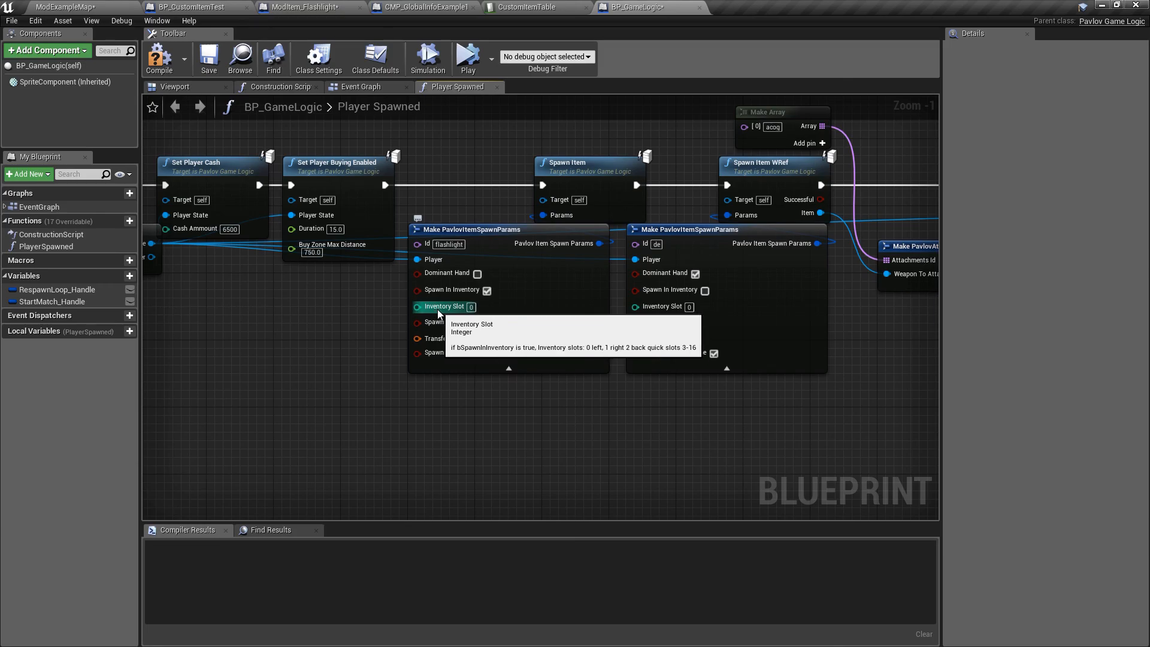
{"action": "right_click_drag", "start_coordinate": [262, 324], "coordinate": [404, 328]}
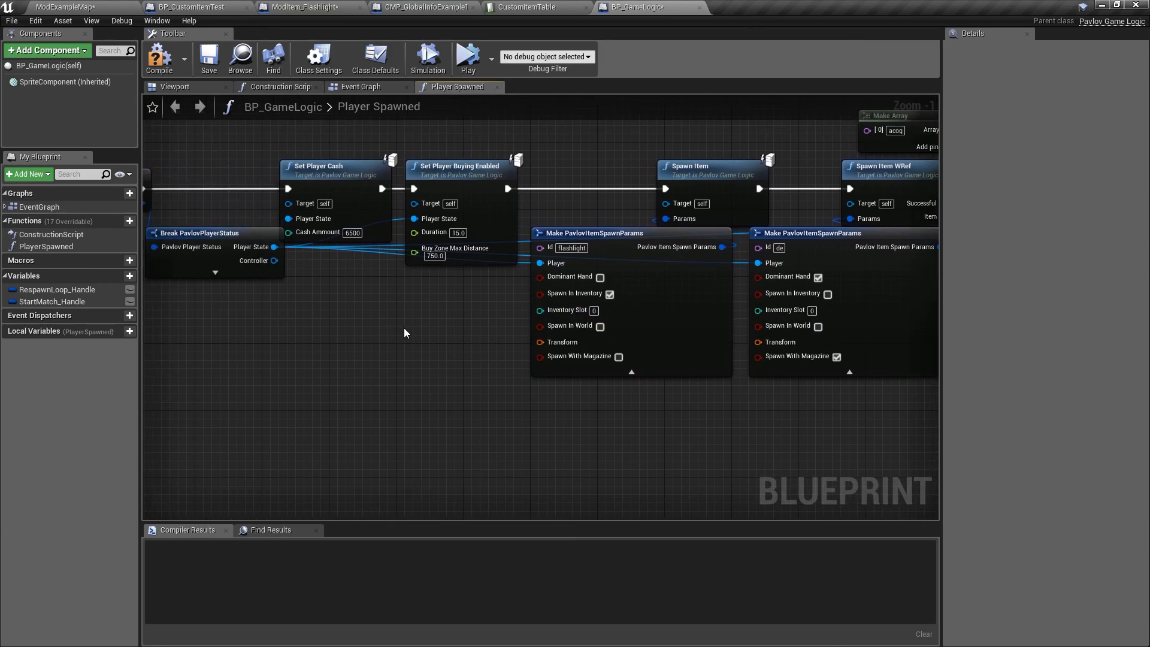